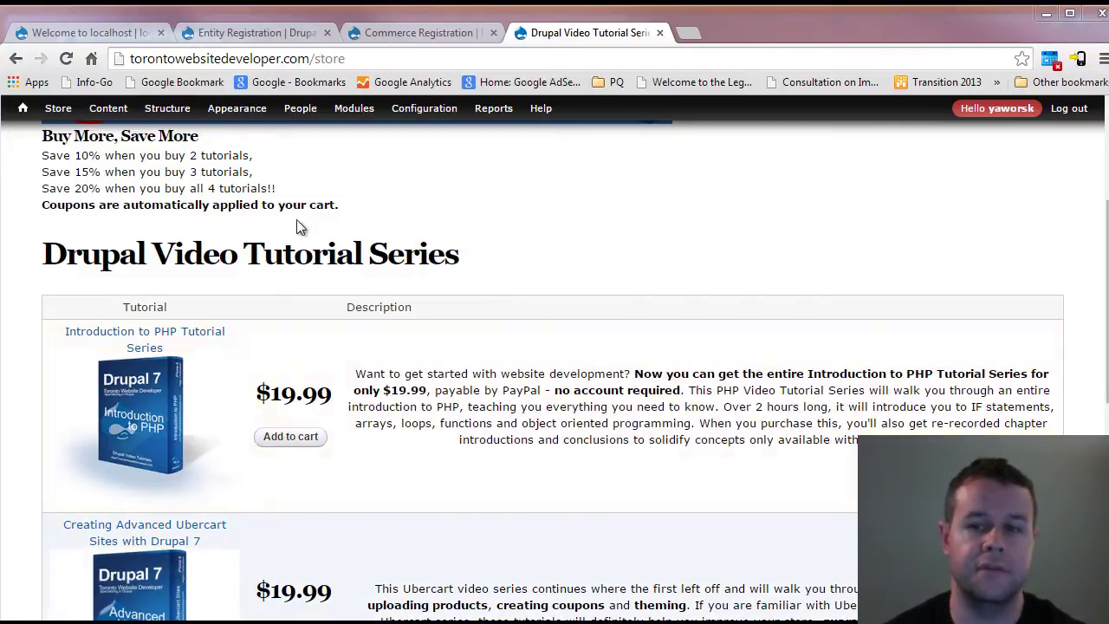
# - Review the volume discount lines, then close the video tutorial store tab
pyautogui.moveTo(275, 188); pyautogui.dragTo(40, 154)
pyautogui.click(246, 188)
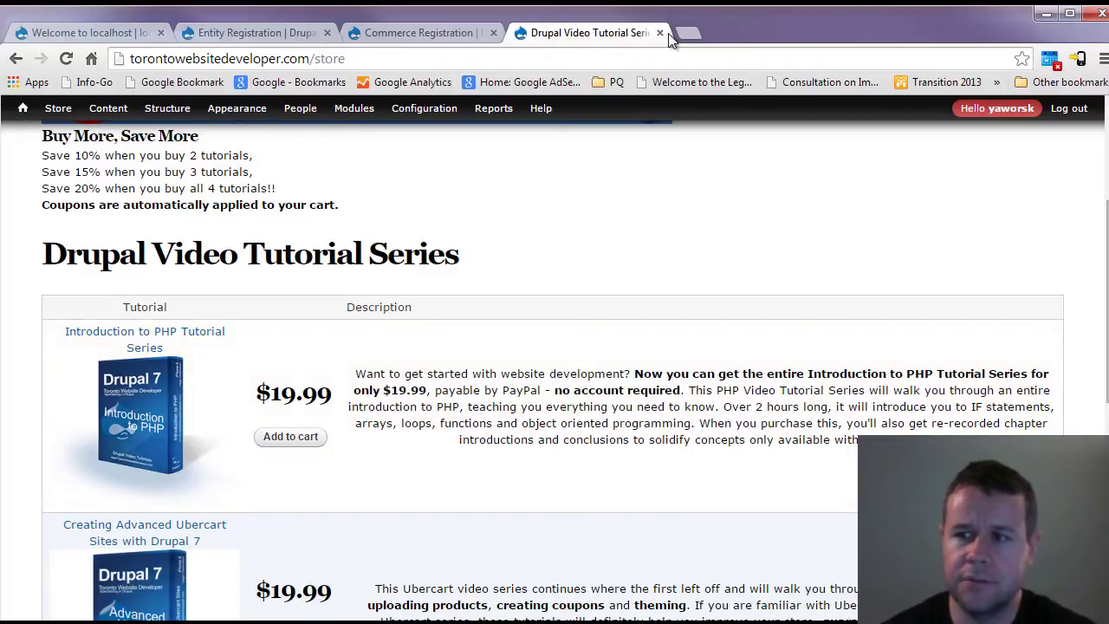
pyautogui.click(661, 33)
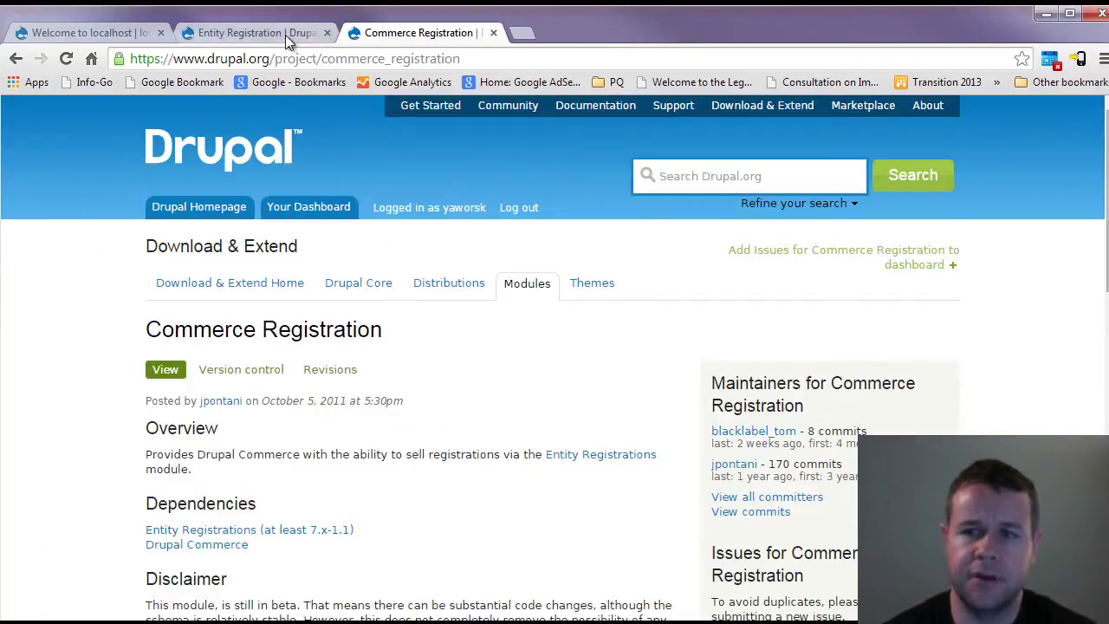
# - Look over the Entity Registration project page, then close it
pyautogui.click(289, 34)
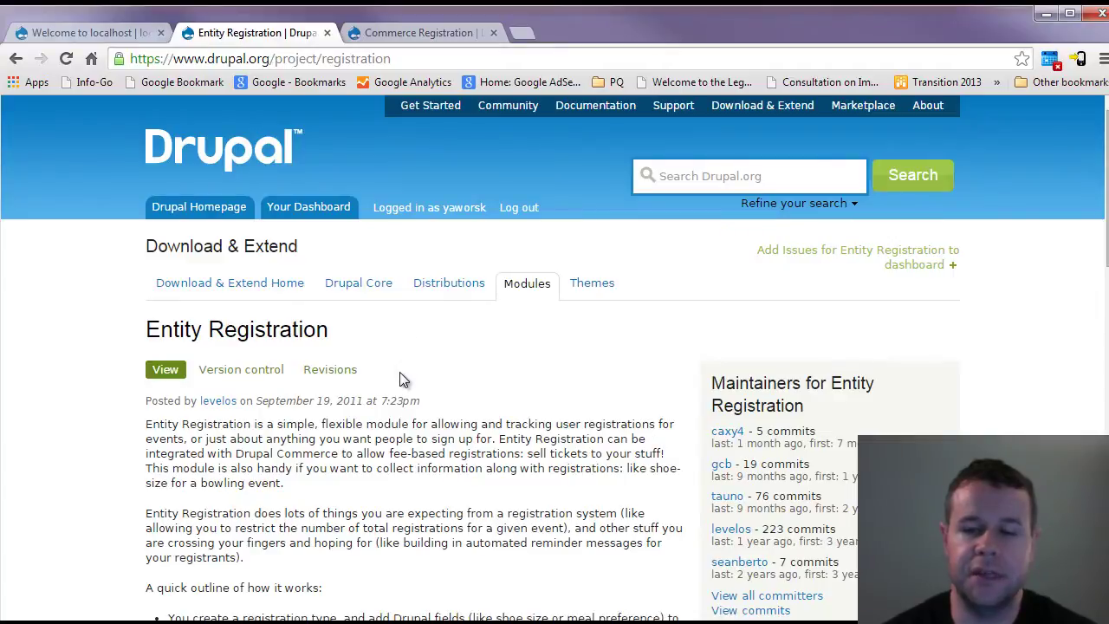
pyautogui.scroll(-11, 435, 407)
pyautogui.scroll(-1, 437, 418)
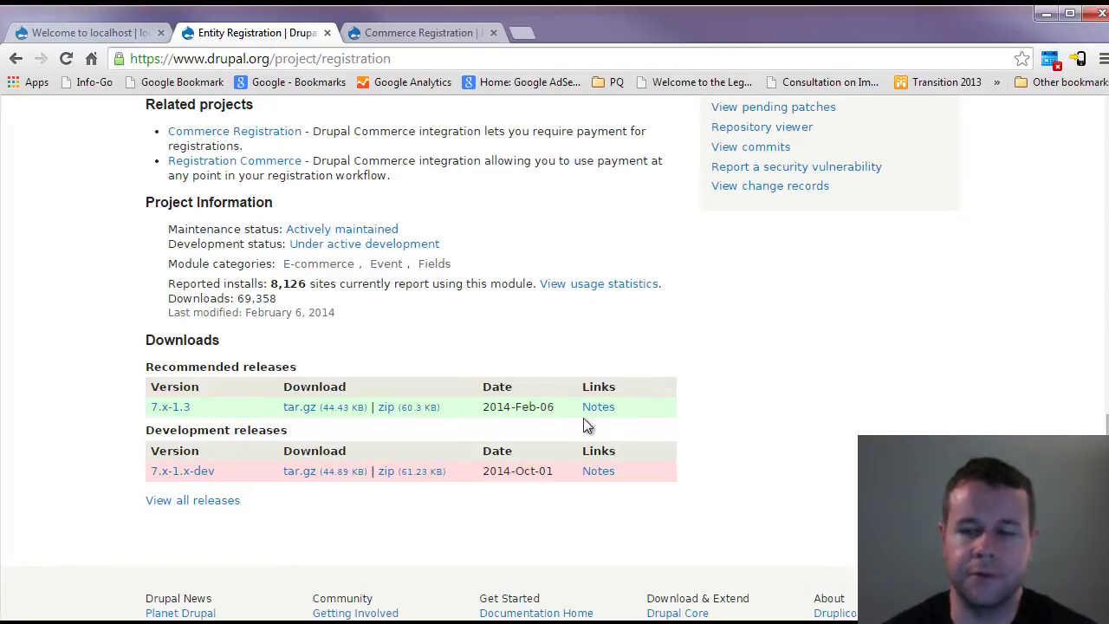
pyautogui.scroll(12, 641, 426)
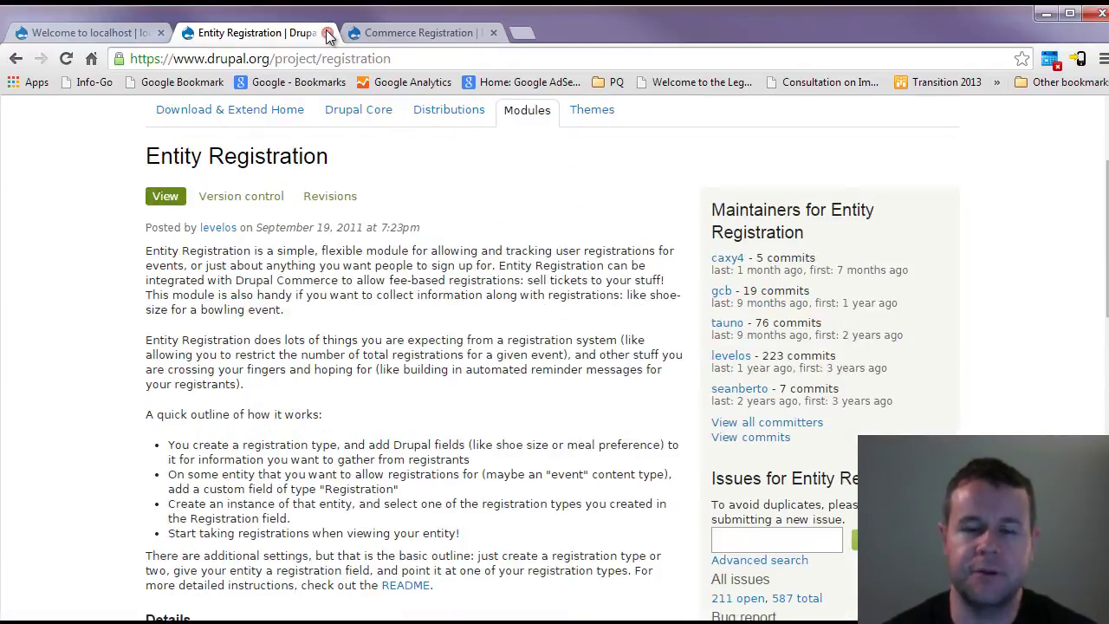
pyautogui.click(328, 33)
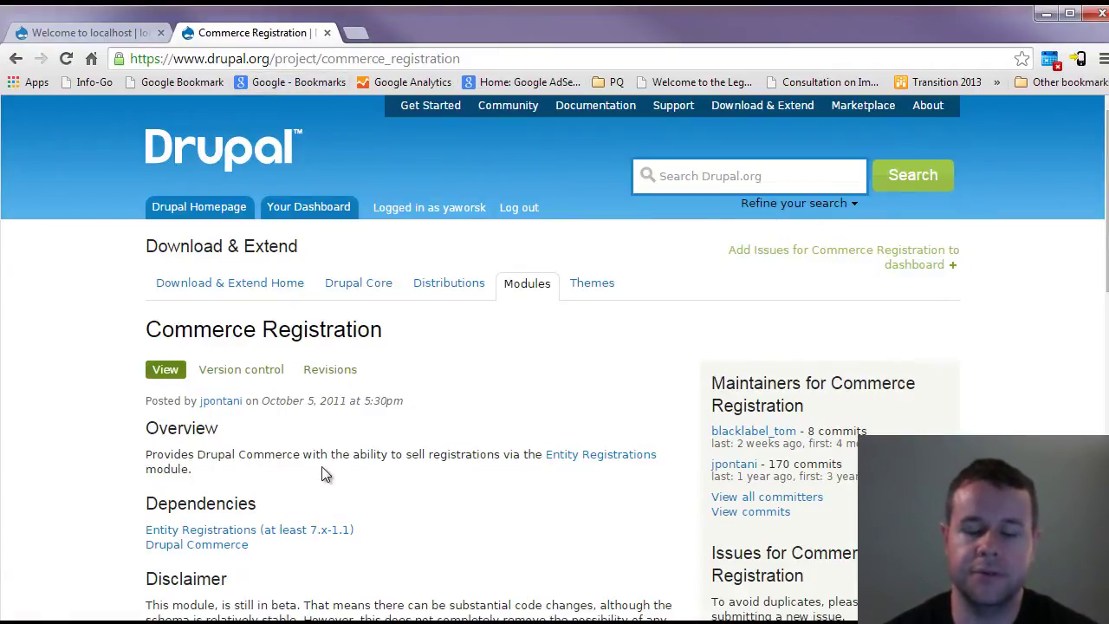
# - Check the Commerce Registration project's recommended release date
pyautogui.scroll(-1, 334, 479)
pyautogui.scroll(-8, 334, 481)
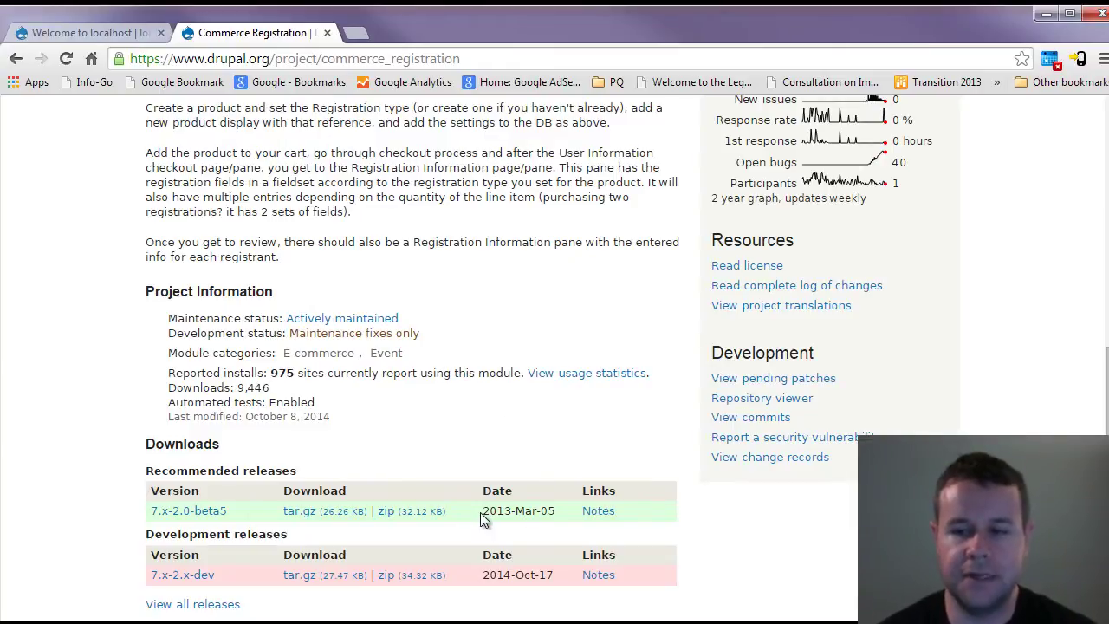
pyautogui.moveTo(483, 512); pyautogui.dragTo(557, 510)
pyautogui.click(464, 428)
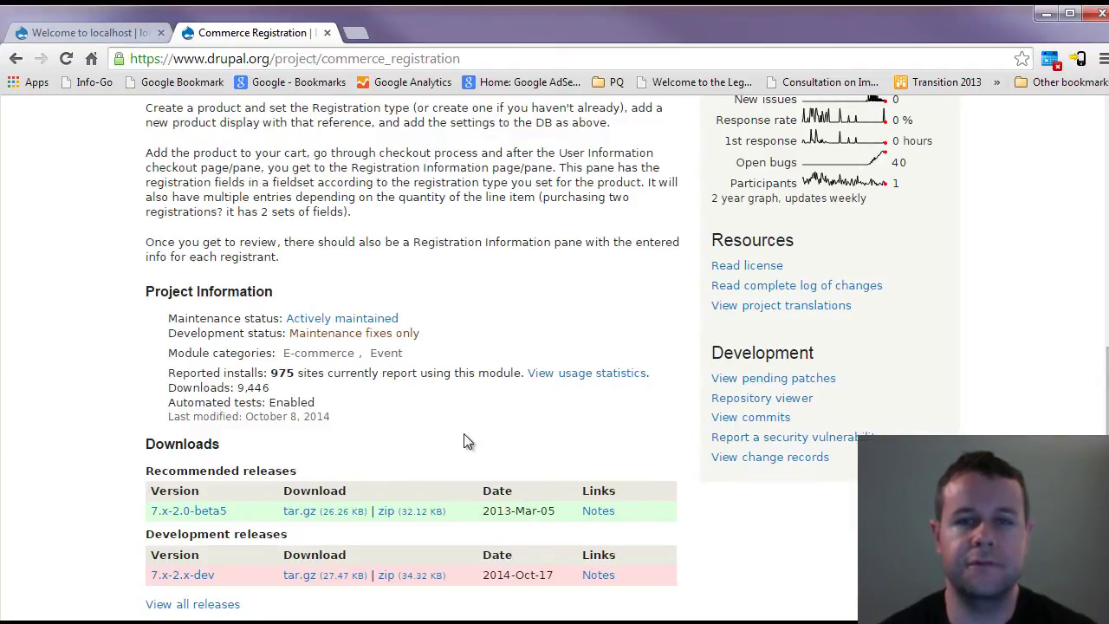
pyautogui.scroll(10, 464, 433)
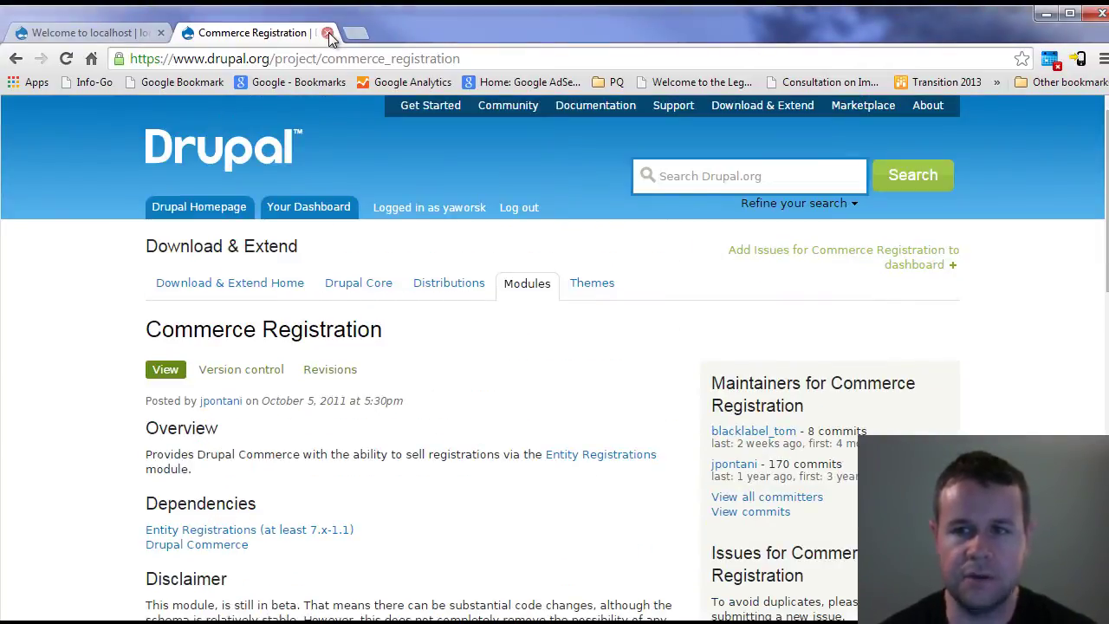
# - Close the Commerce Registration tab, enable commerce_registration with 'drush en -y', then return to localhost
pyautogui.click(327, 32)
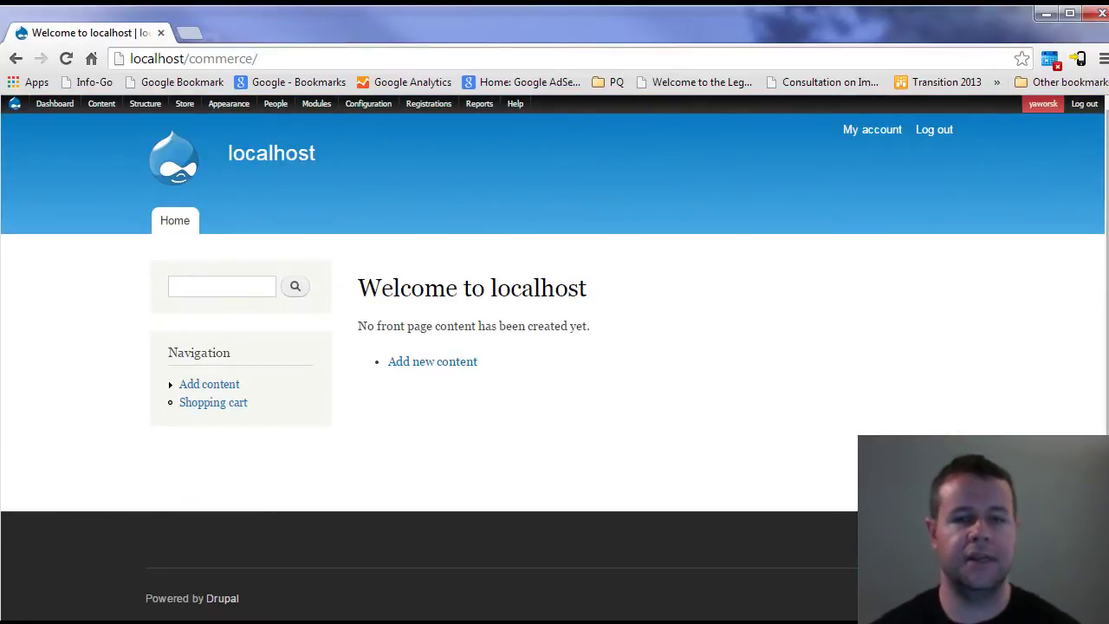
pyautogui.hotkey('alt', 'Tab')
pyautogui.write('cls')
pyautogui.press('Return')
pyautogui.write('drush en')
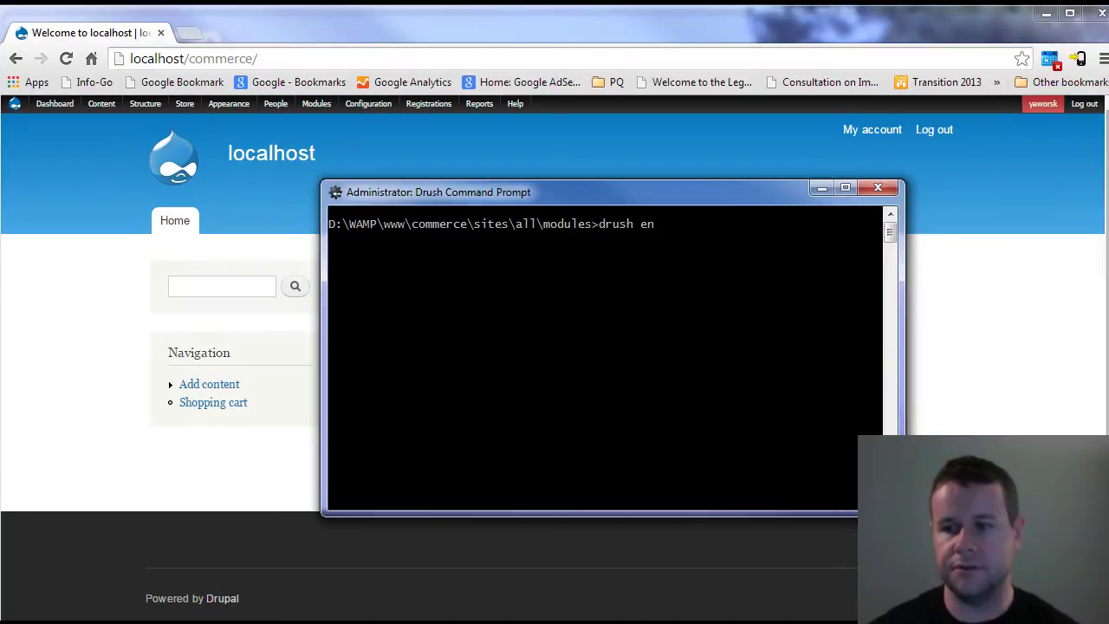
pyautogui.write(' -y commerce_regi')
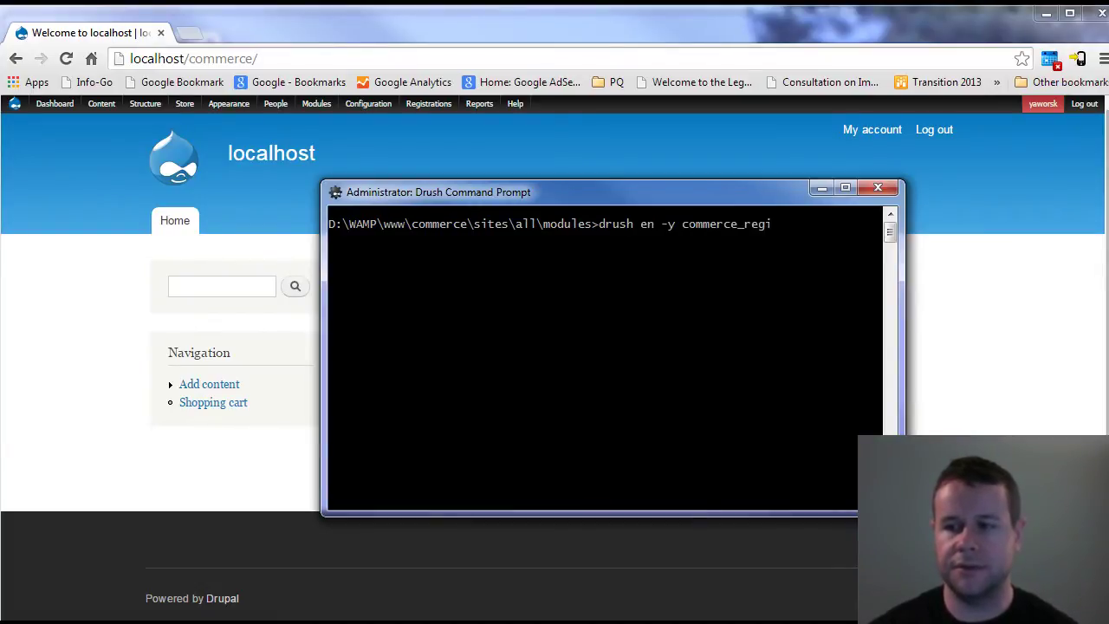
pyautogui.write('stertion')
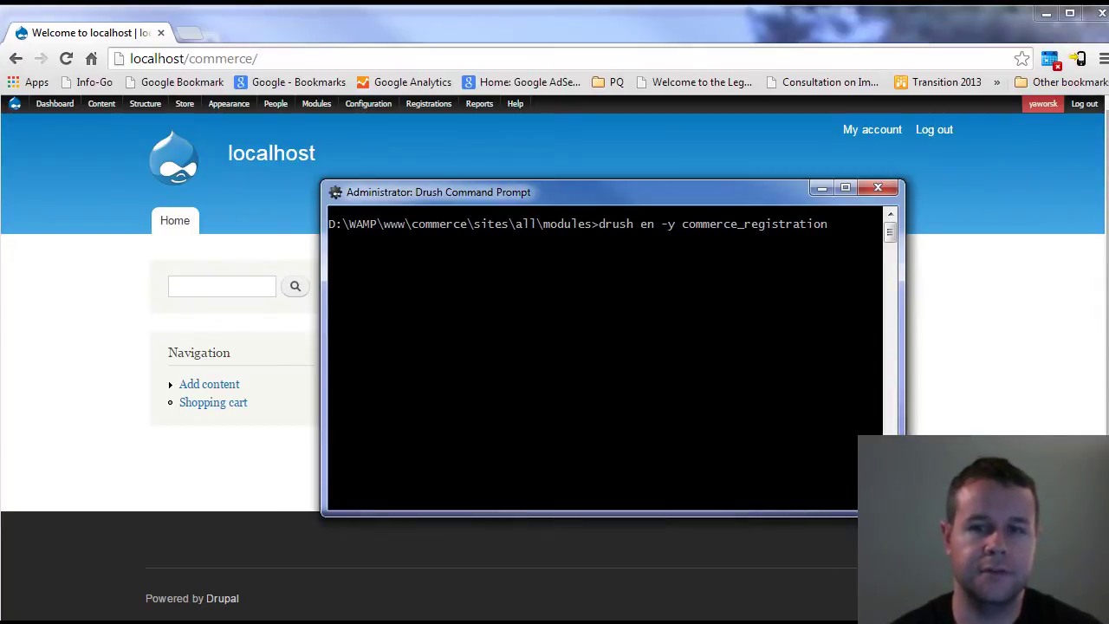
pyautogui.click(280, 475)
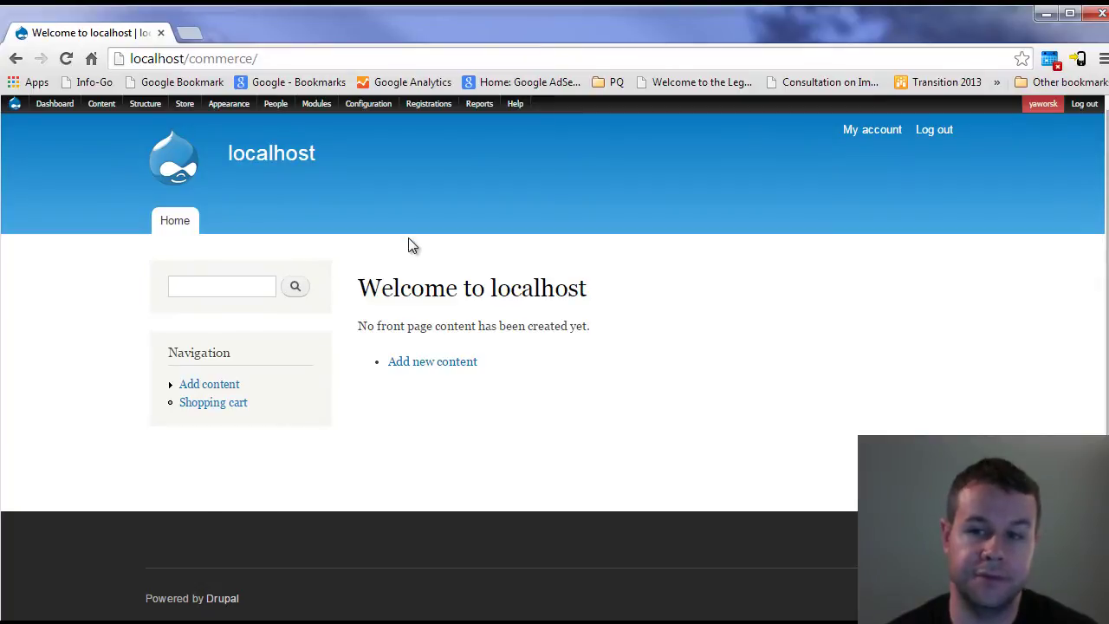
# - Go to the Registration states settings under Structure > Registration
pyautogui.click(423, 104)
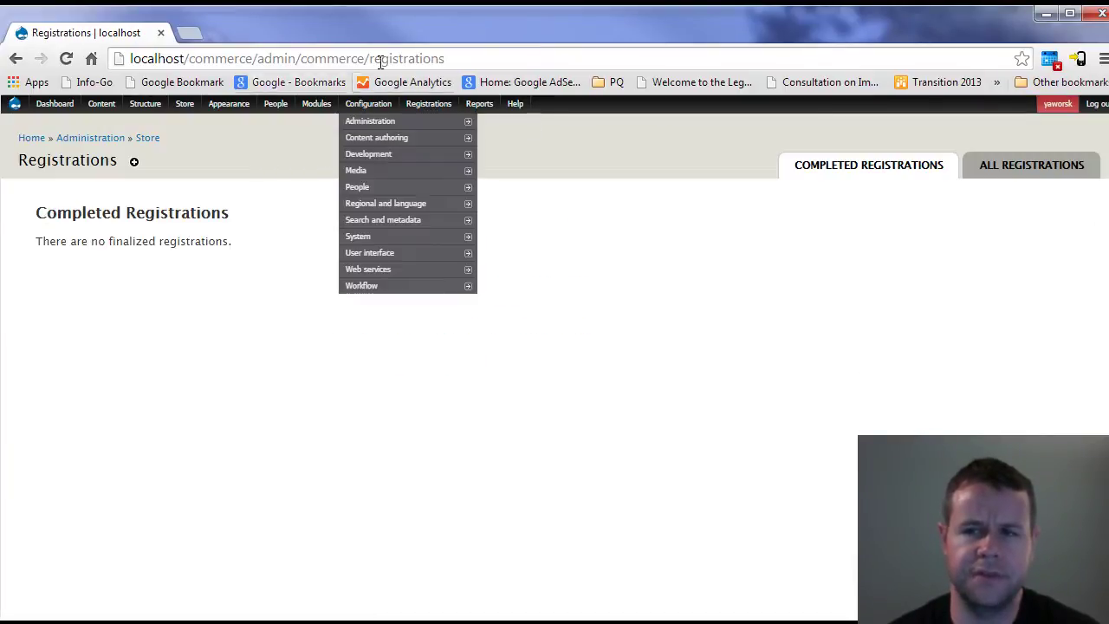
pyautogui.moveTo(424, 109)
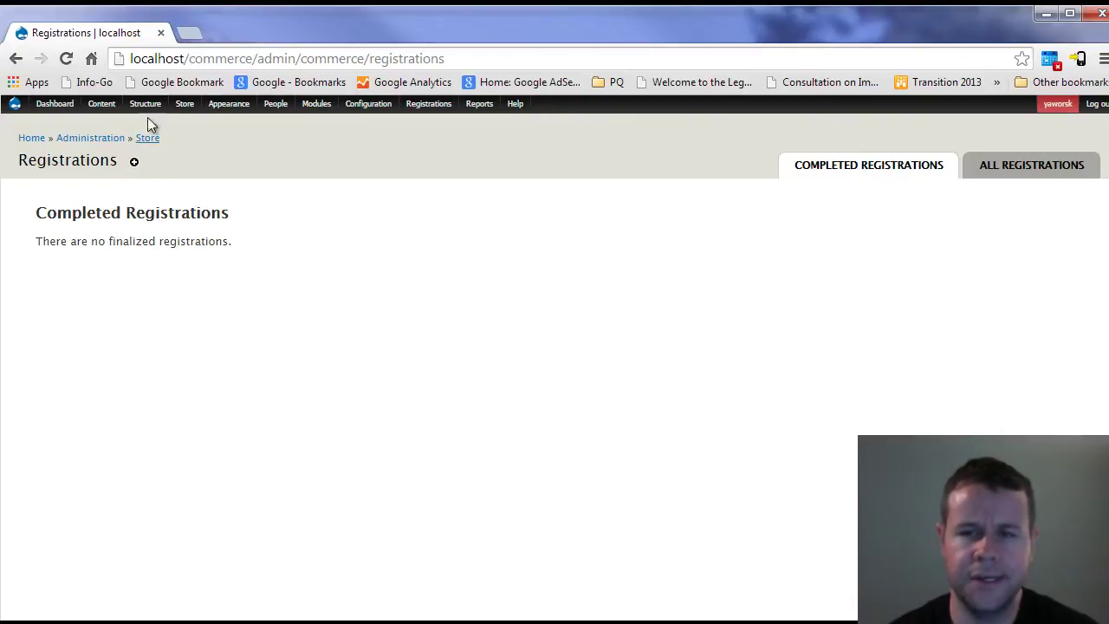
pyautogui.moveTo(145, 107)
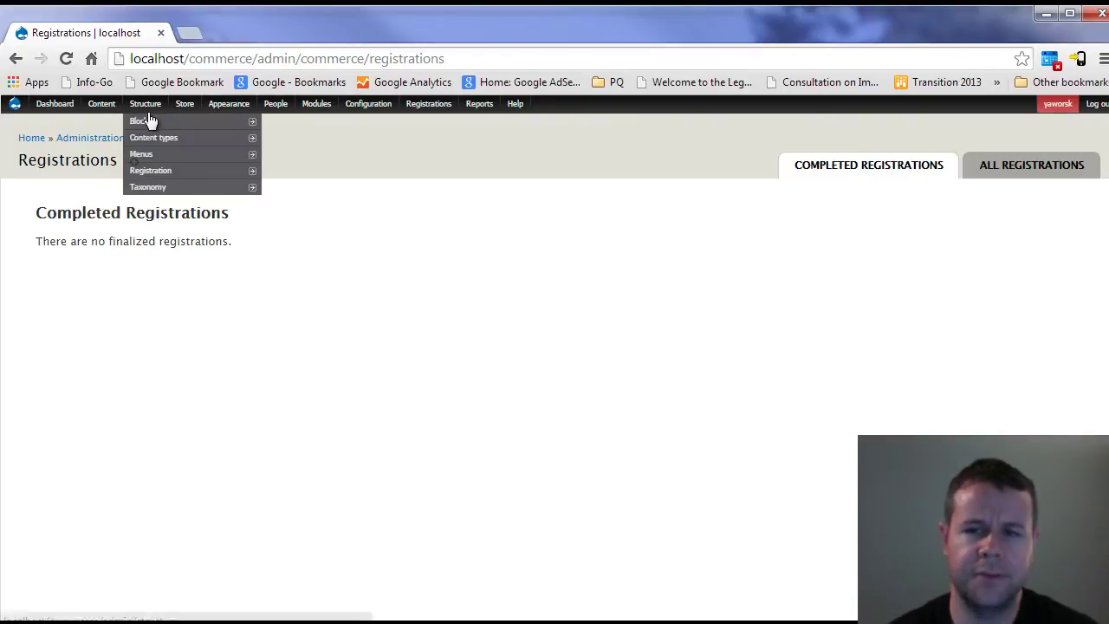
pyautogui.click(151, 172)
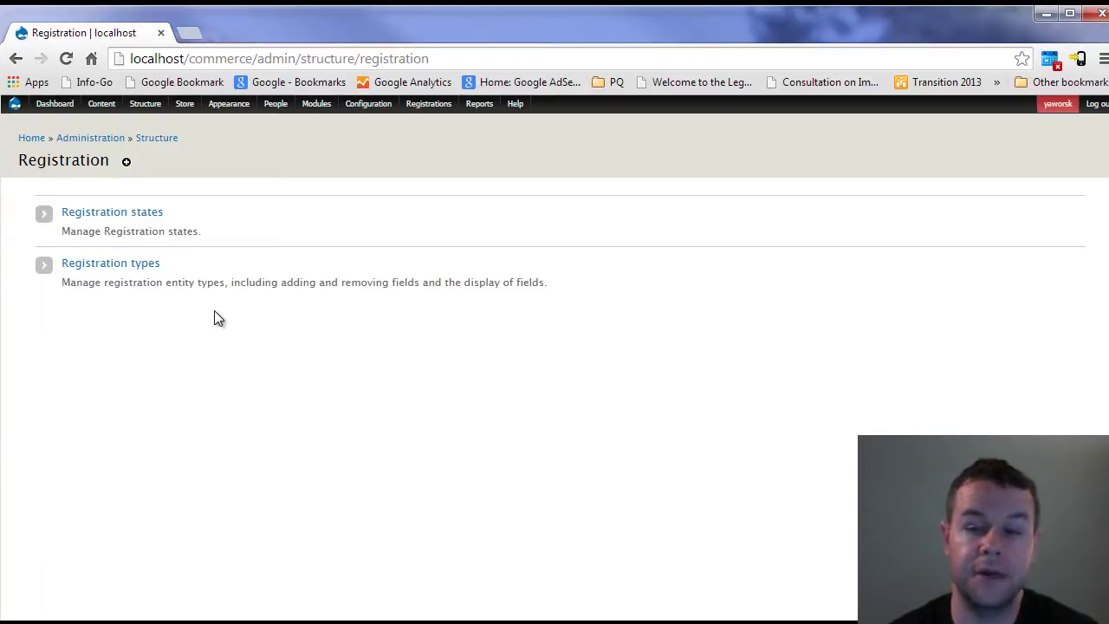
pyautogui.click(104, 222)
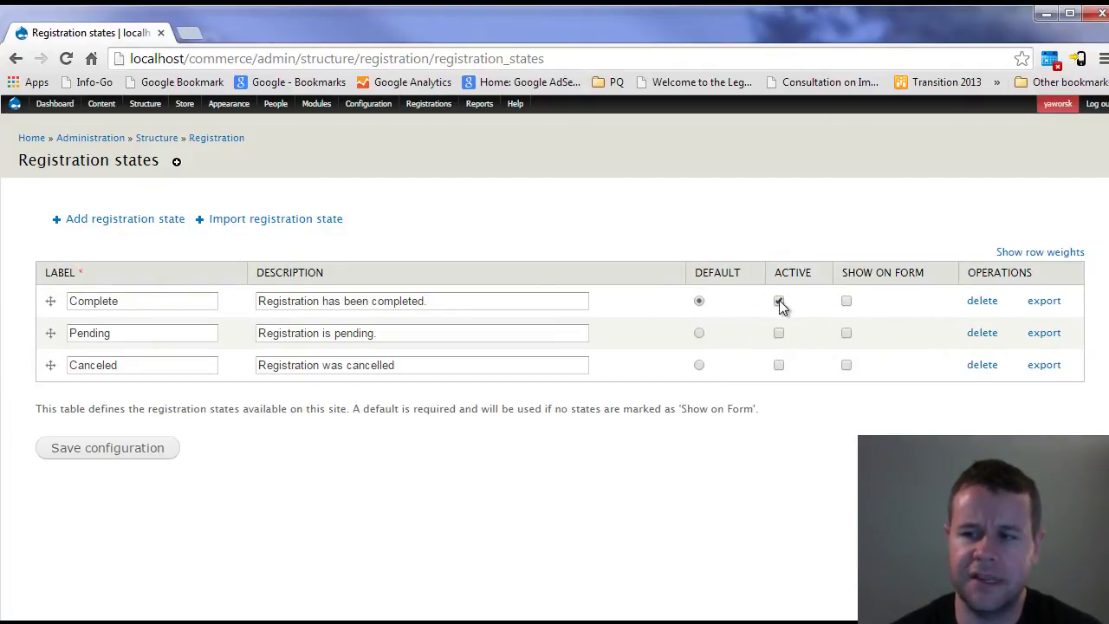
# - Mark Pending and Canceled active, make Pending the default, and save the configuration
pyautogui.doubleClick(136, 302)
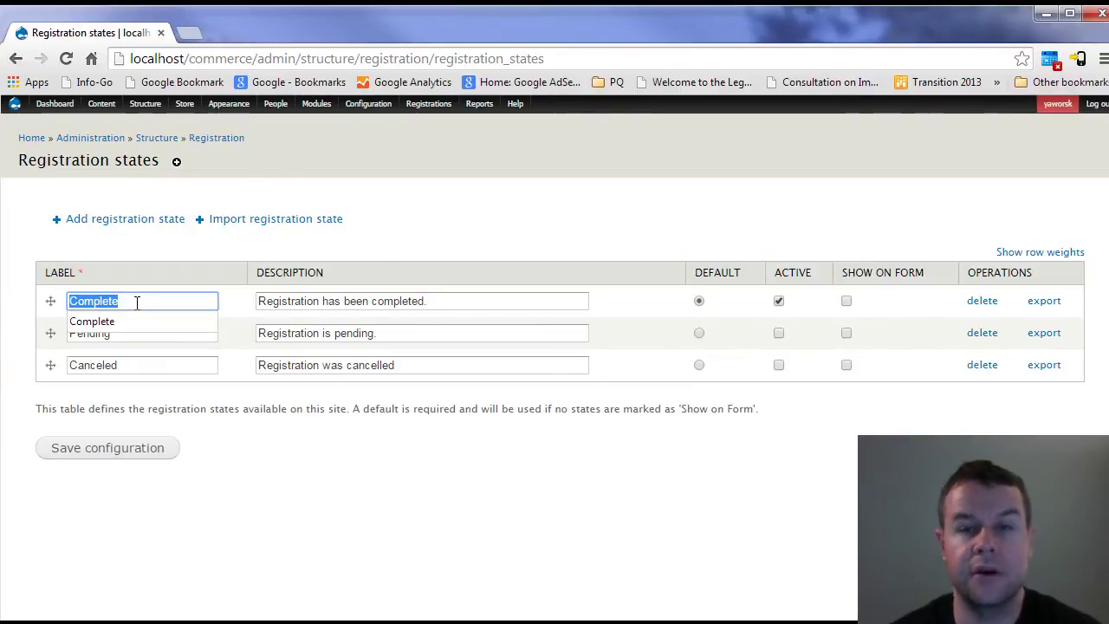
pyautogui.press('Right')
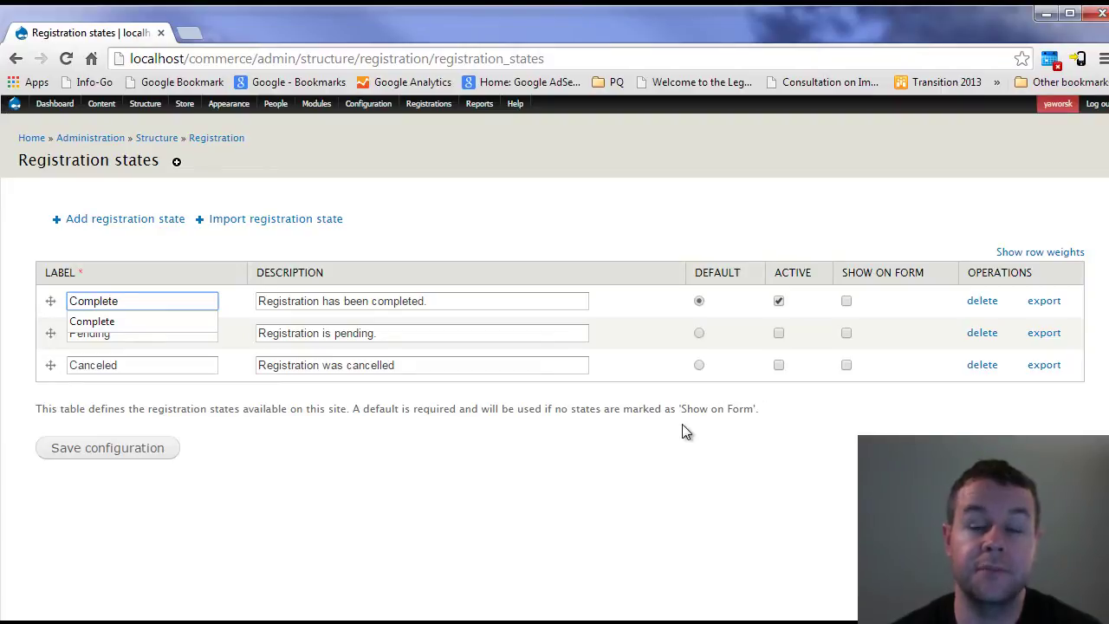
pyautogui.click(778, 332)
pyautogui.click(778, 365)
pyautogui.click(699, 334)
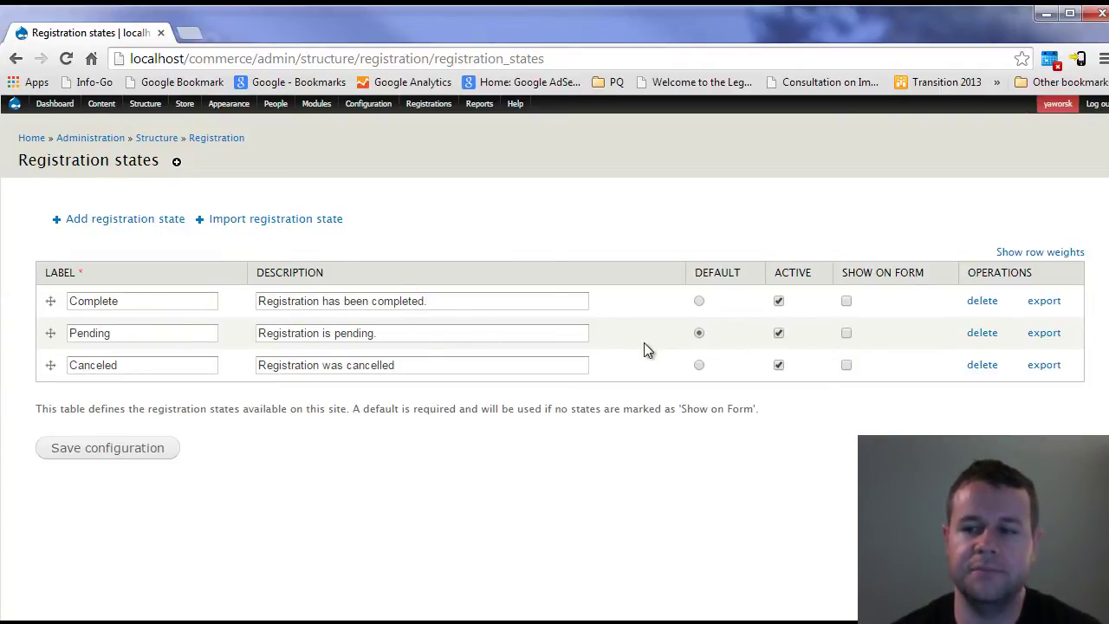
pyautogui.click(156, 448)
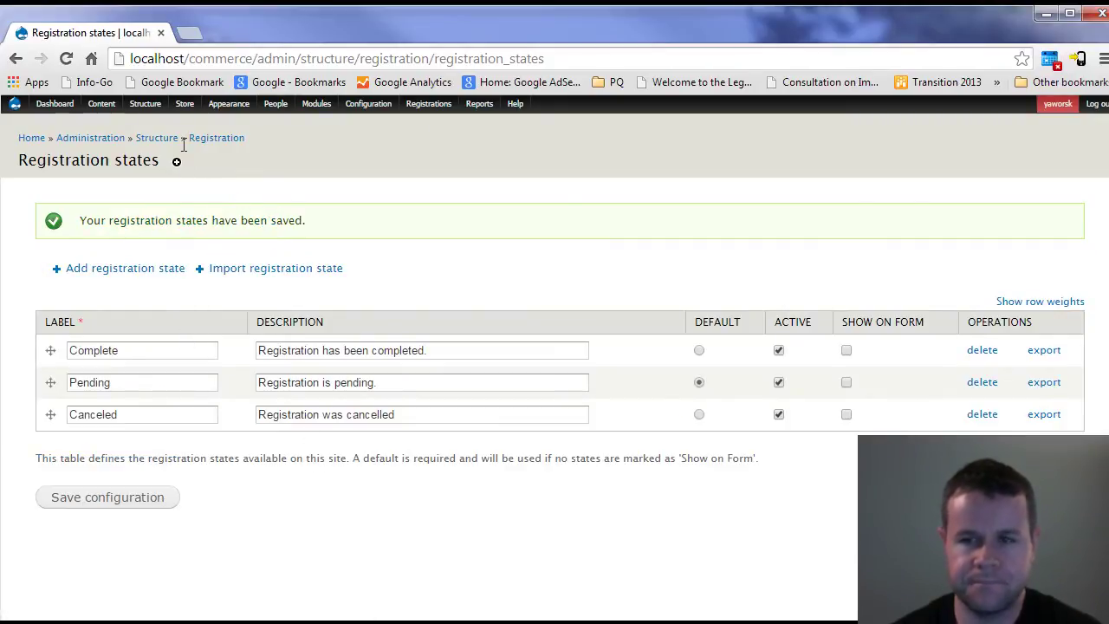
# - Create a product type named Registration and save it
pyautogui.moveTo(184, 105)
pyautogui.moveTo(213, 154)
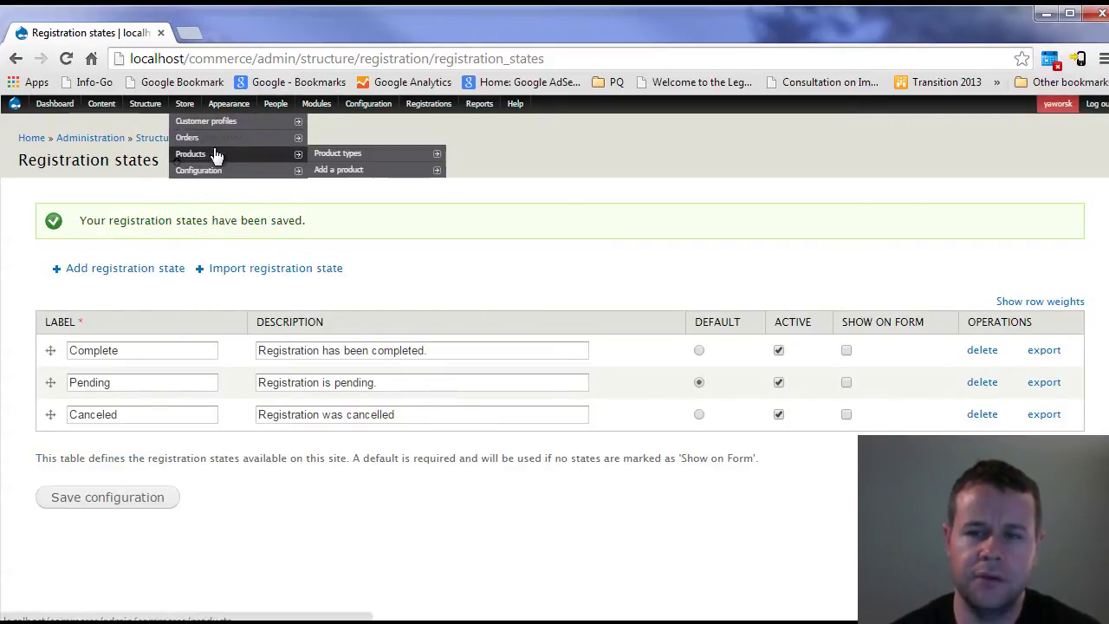
pyautogui.moveTo(358, 157)
pyautogui.click(480, 152)
pyautogui.click(148, 269)
pyautogui.write('Workshop')
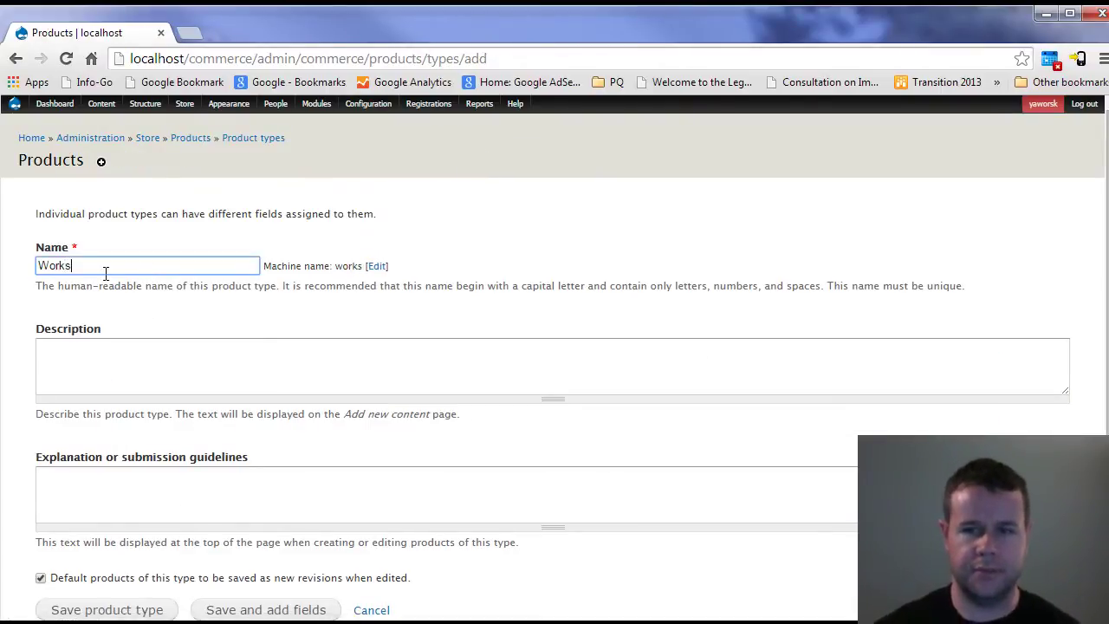
pyautogui.doubleClick(104, 270)
pyautogui.write('Regi')
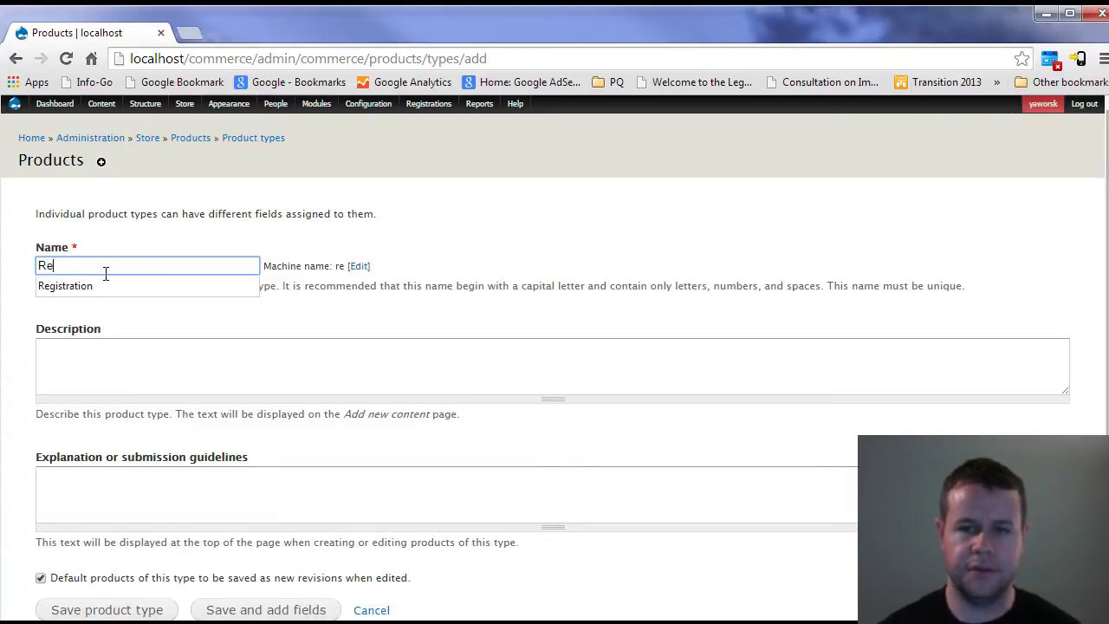
pyautogui.click(103, 284)
pyautogui.scroll(-1, 170, 472)
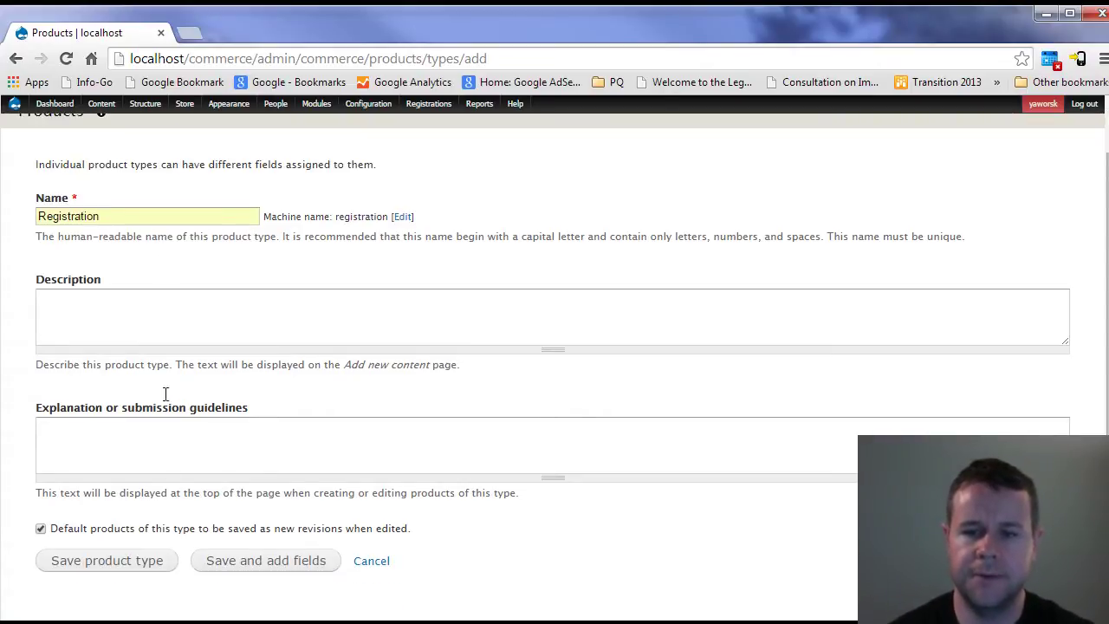
pyautogui.click(265, 560)
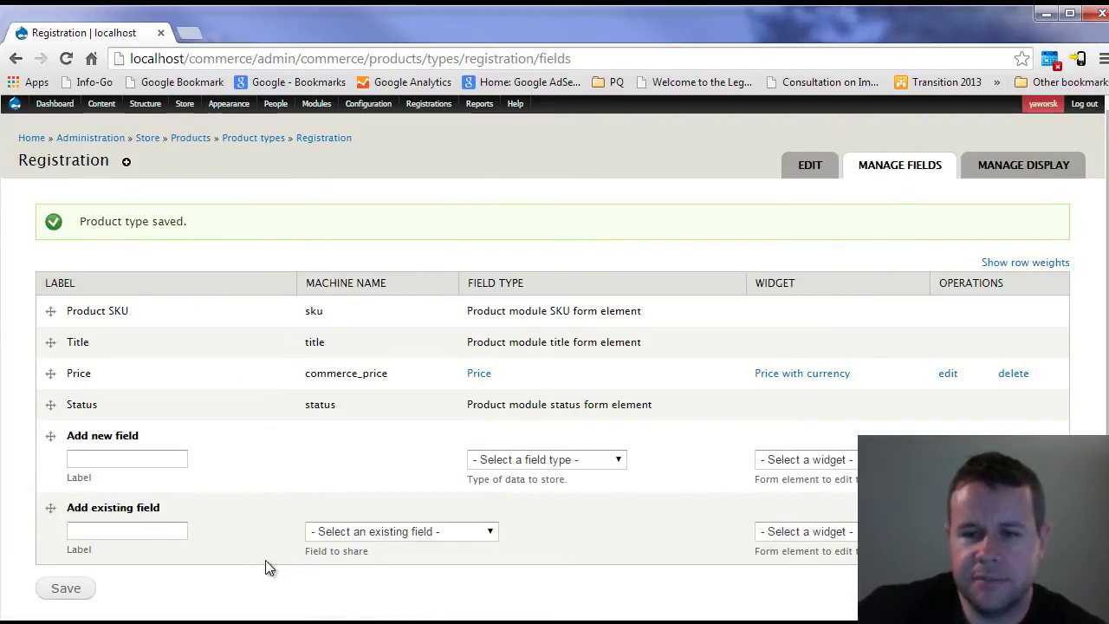
# - Add a new field labelled Registration with field type Registration
pyautogui.click(125, 459)
pyautogui.write('Regist')
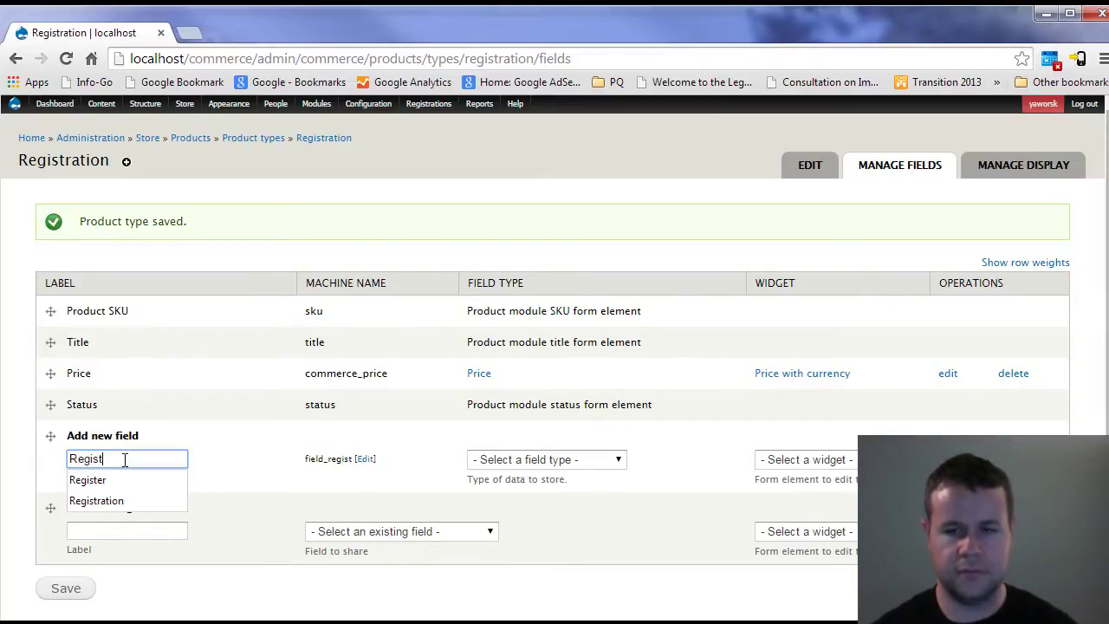
pyautogui.click(124, 501)
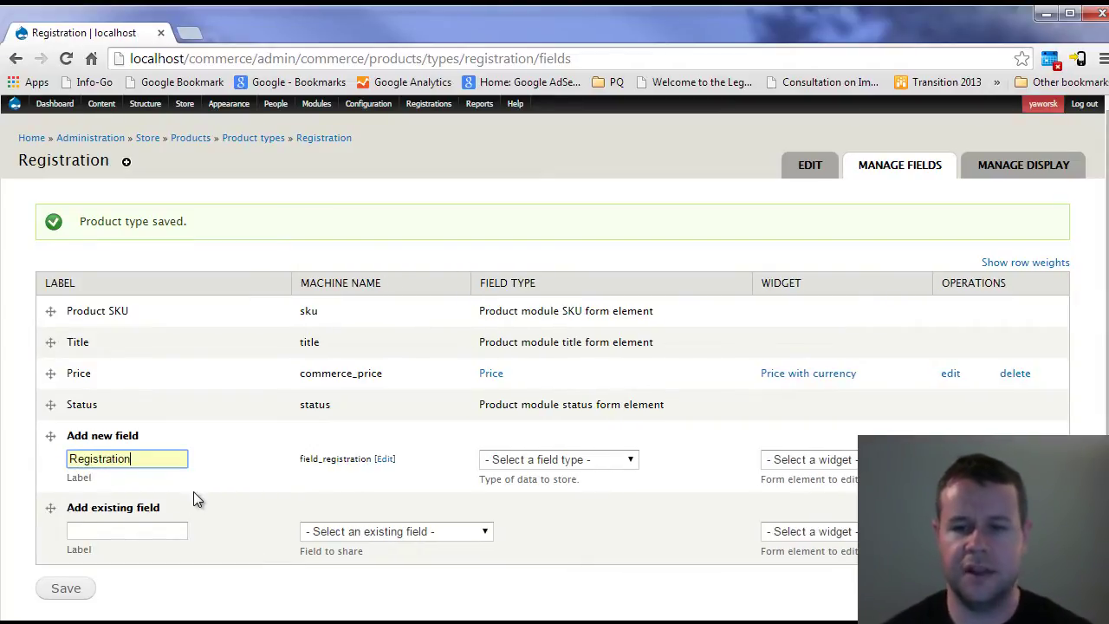
pyautogui.click(545, 462)
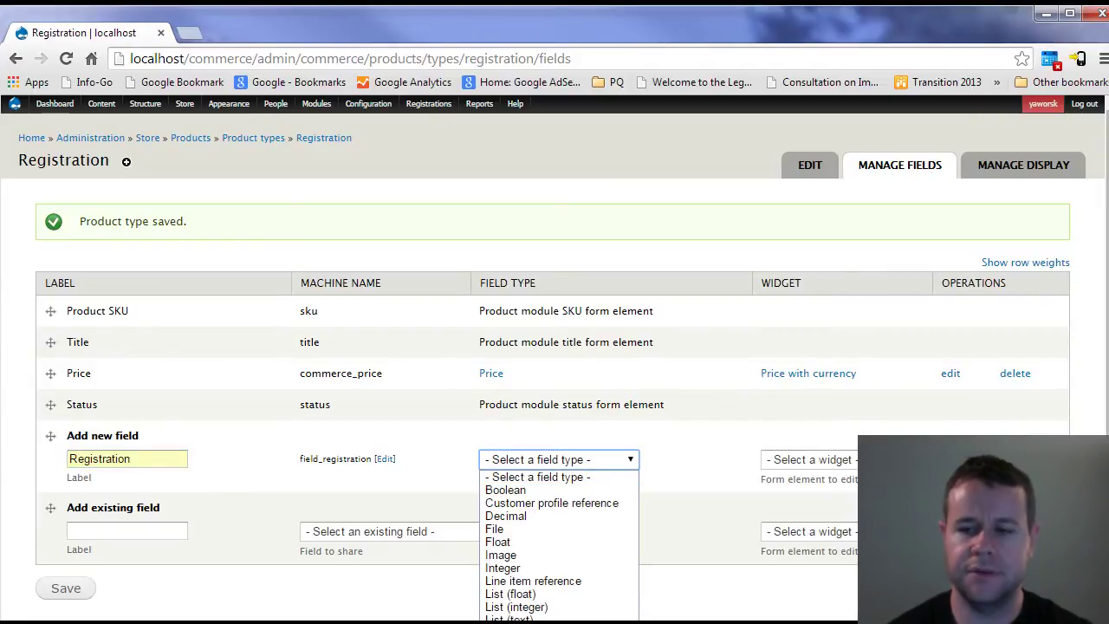
pyautogui.click(530, 576)
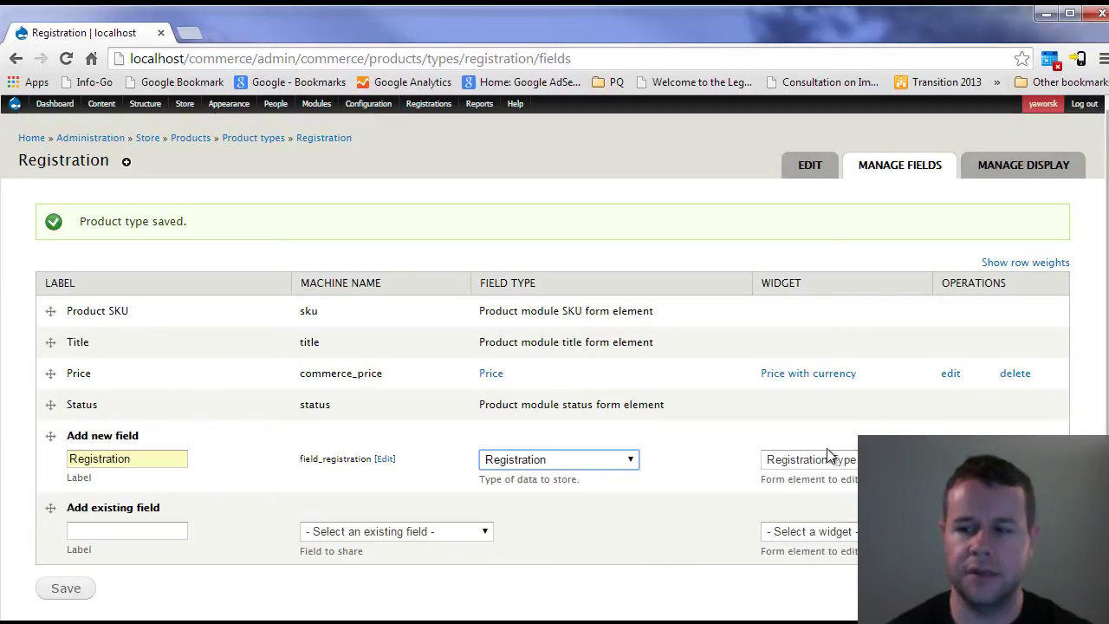
# - Save the new Registration field and enable registrations by default
pyautogui.click(91, 596)
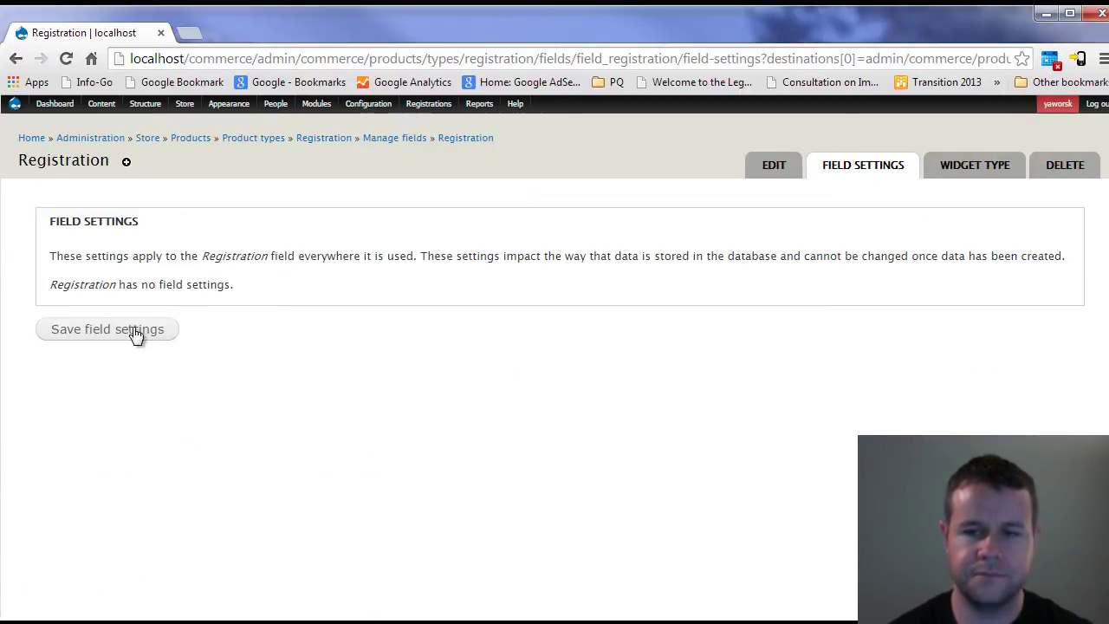
pyautogui.click(134, 333)
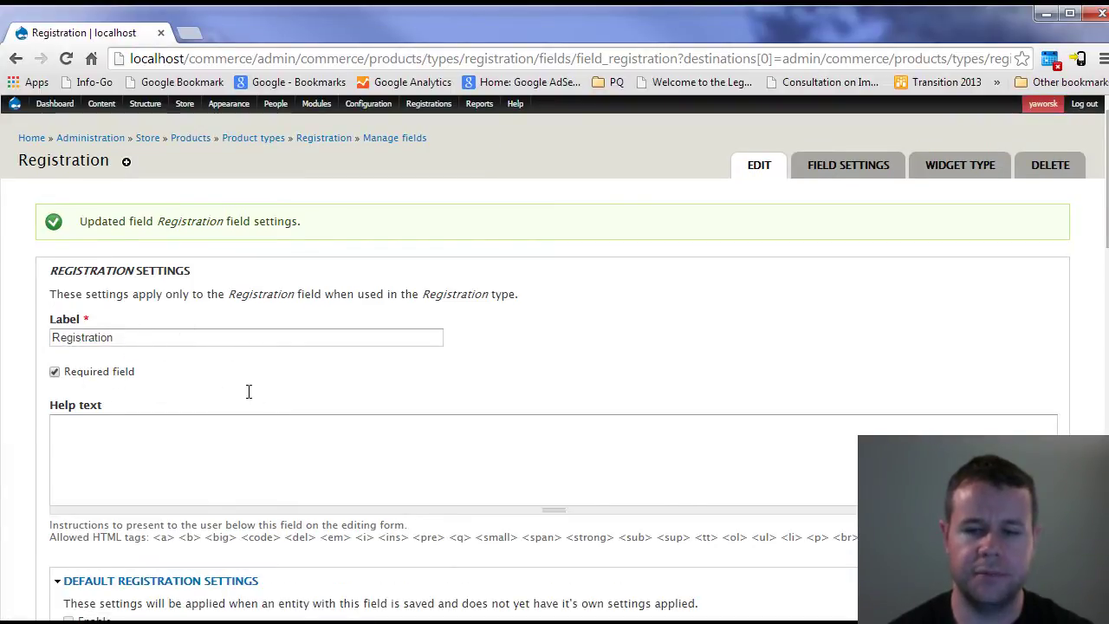
pyautogui.scroll(-1, 247, 390)
pyautogui.scroll(-1, 121, 485)
pyautogui.click(99, 452)
# - Set the default registration type to Workshop Registration and save the field settings
pyautogui.scroll(-1, 173, 446)
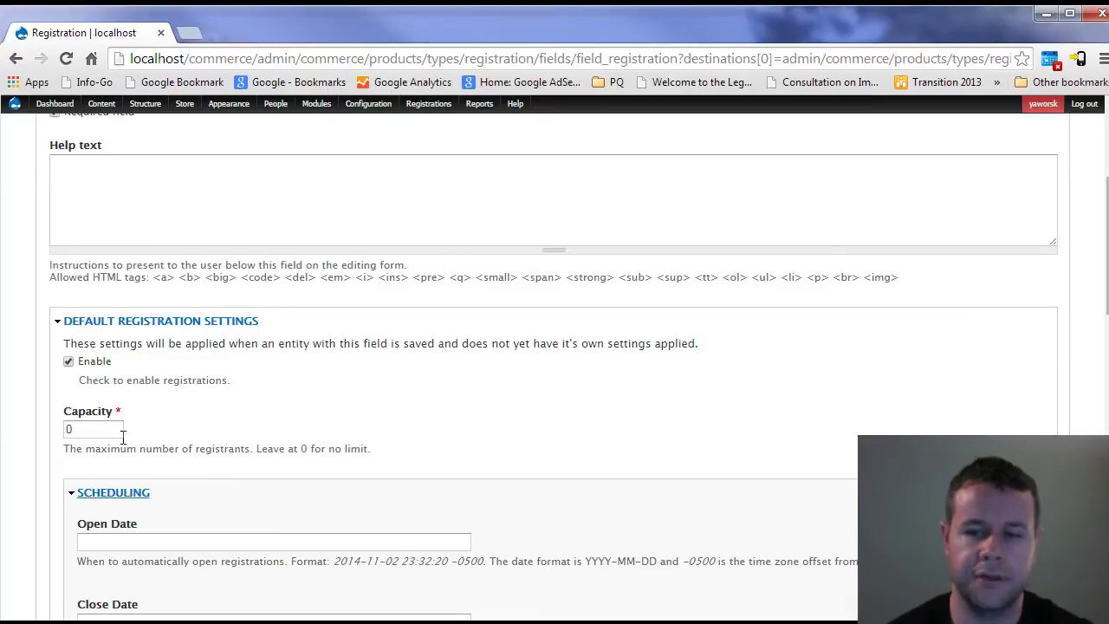
pyautogui.scroll(-1, 148, 428)
pyautogui.scroll(-1, 147, 438)
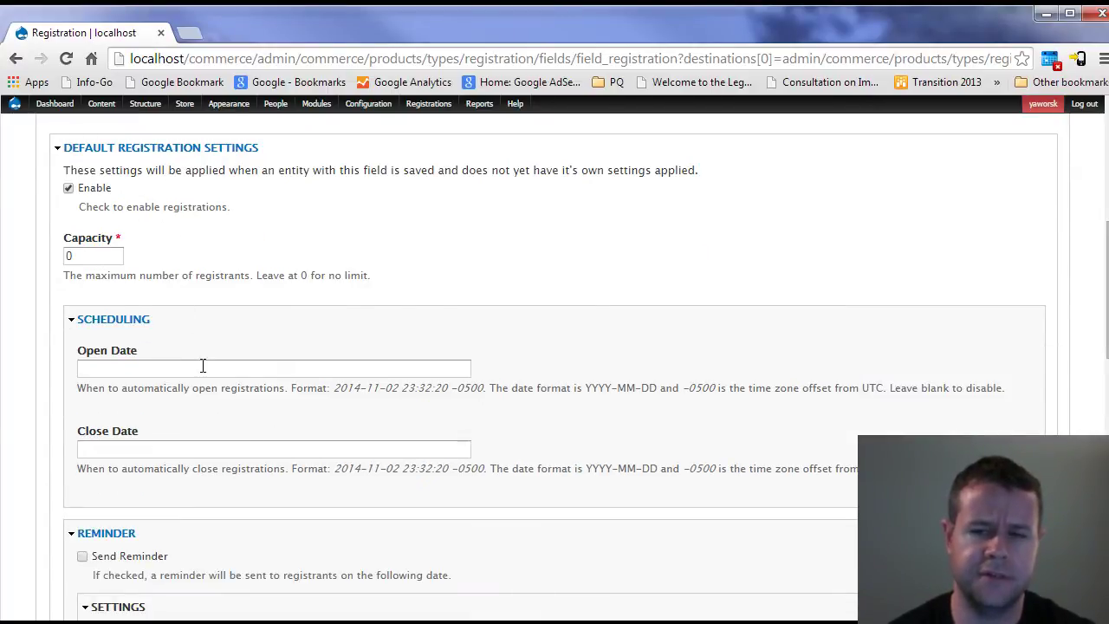
pyautogui.scroll(-1, 260, 359)
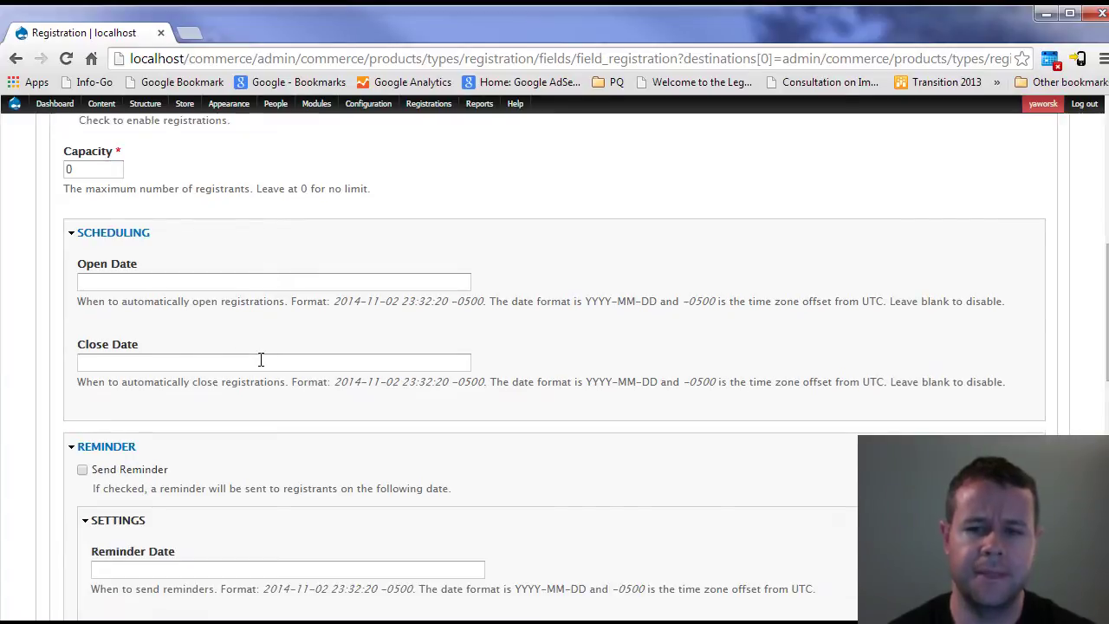
pyautogui.scroll(-7, 281, 467)
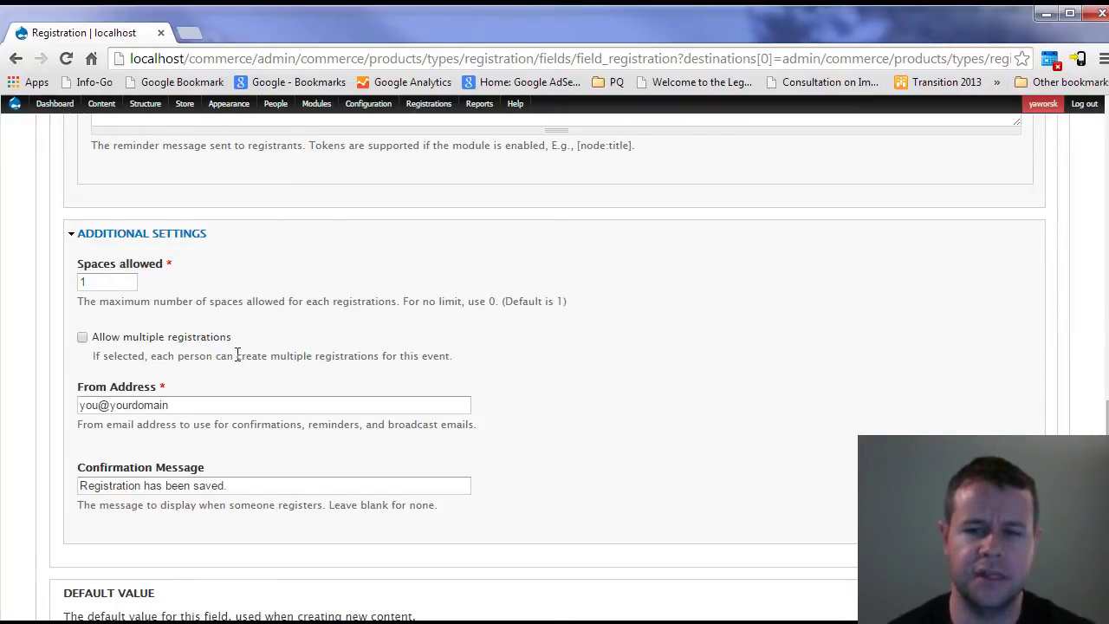
pyautogui.scroll(-2, 253, 365)
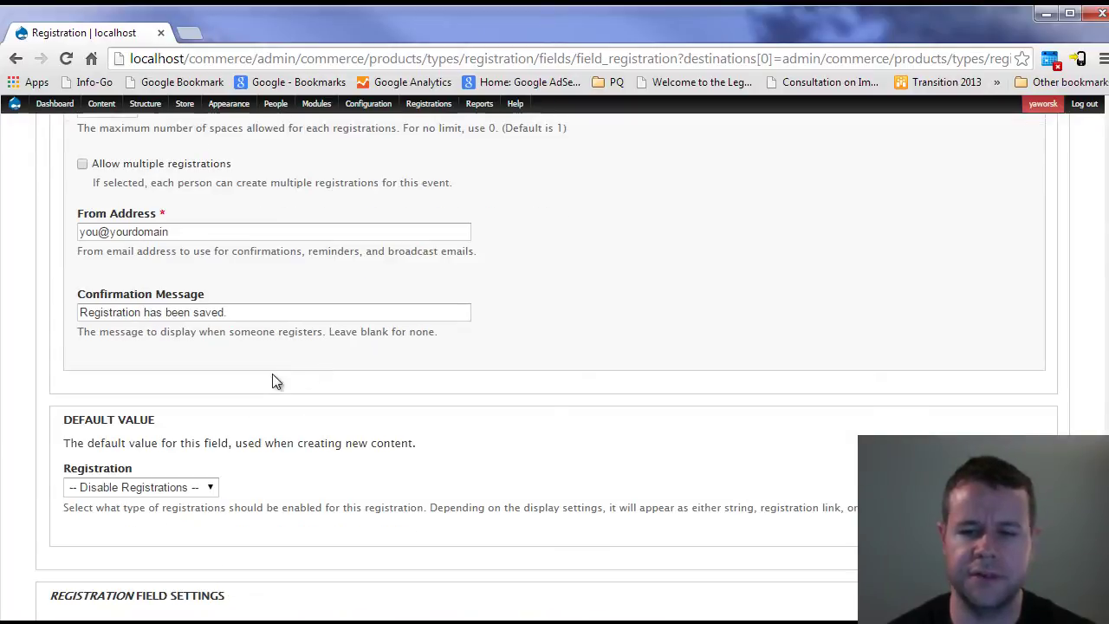
pyautogui.click(167, 487)
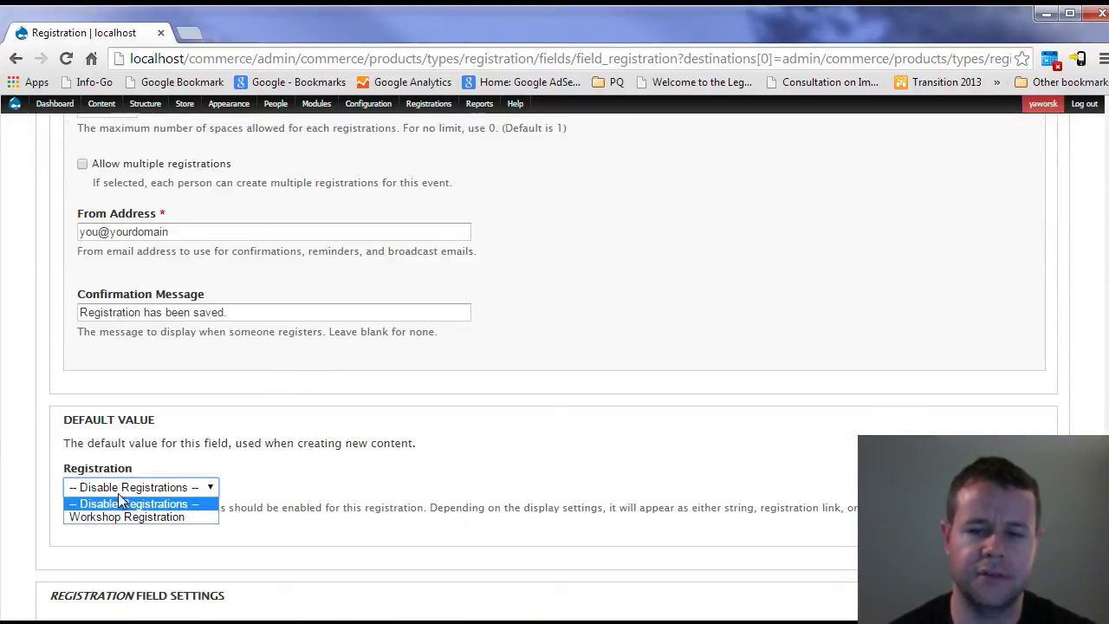
pyautogui.click(152, 517)
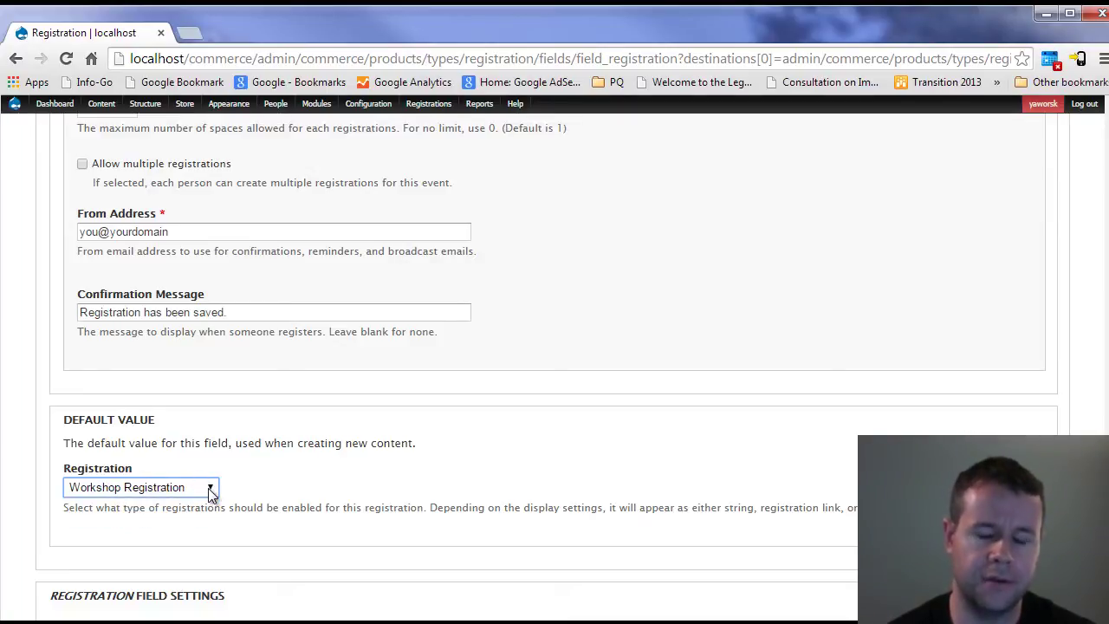
pyautogui.scroll(-3, 351, 476)
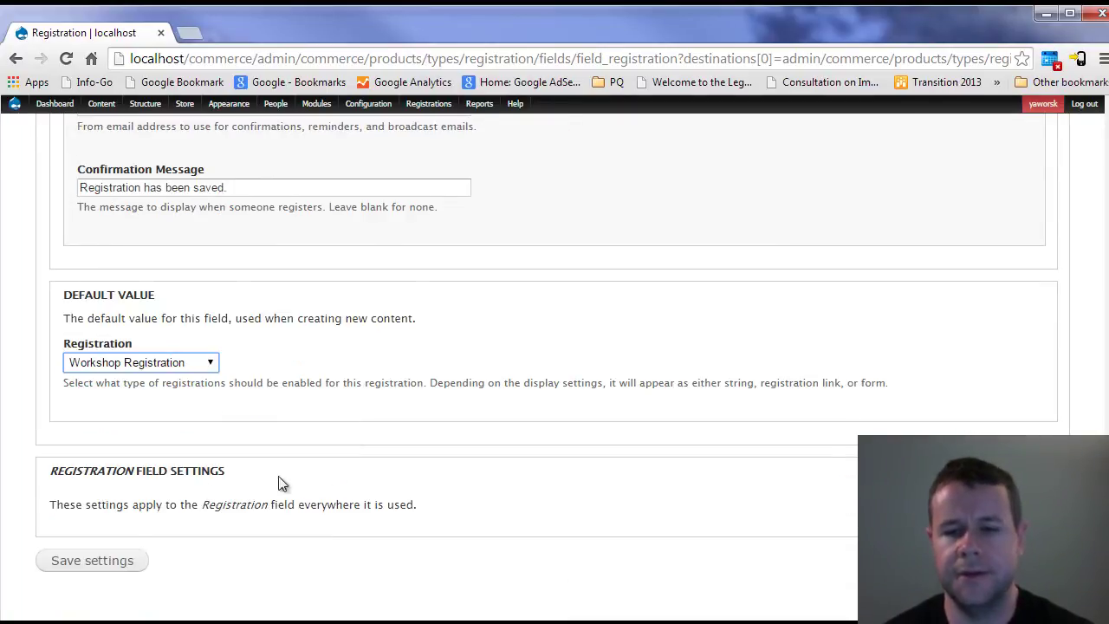
pyautogui.click(121, 565)
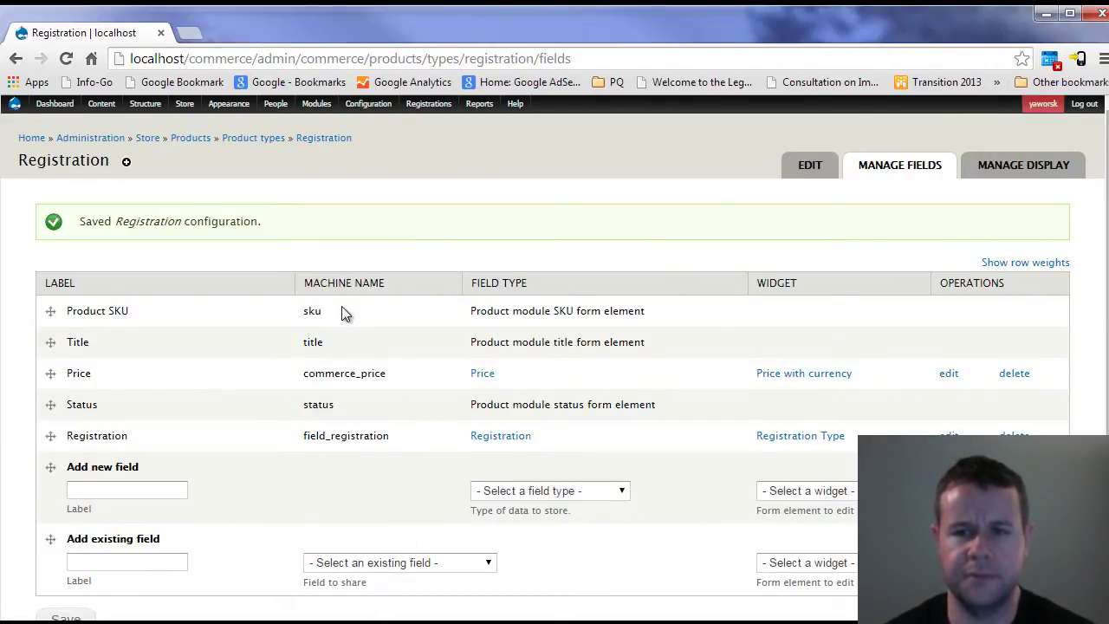
# - Open Registration types and review Workshop Registration (machine name workshop_registration)
pyautogui.moveTo(146, 105)
pyautogui.moveTo(164, 174)
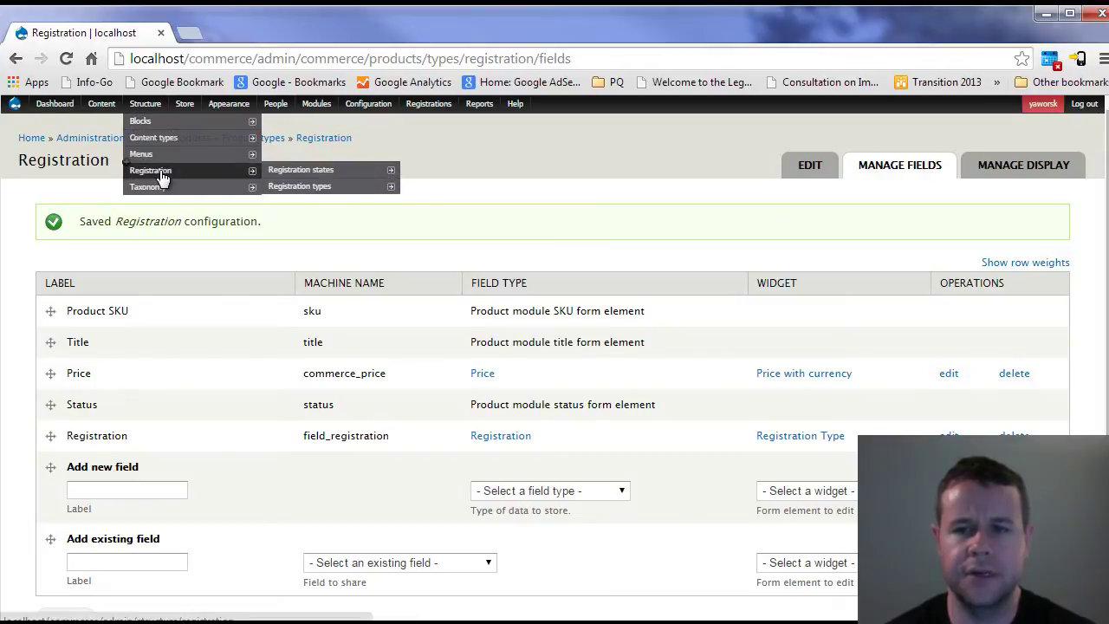
pyautogui.click(309, 187)
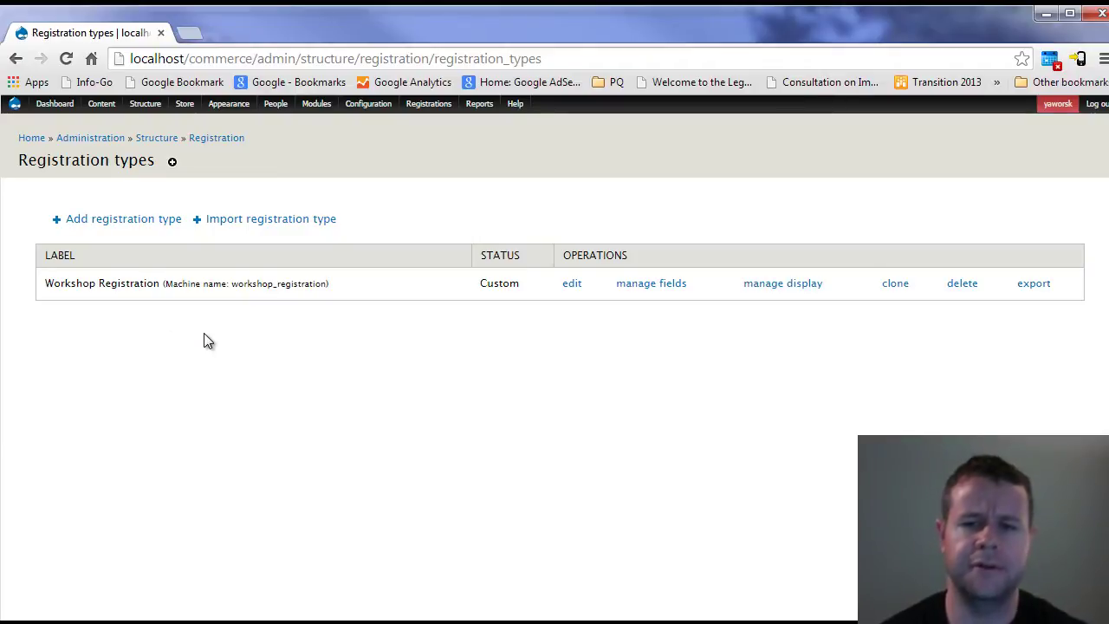
pyautogui.moveTo(333, 289); pyautogui.dragTo(54, 298)
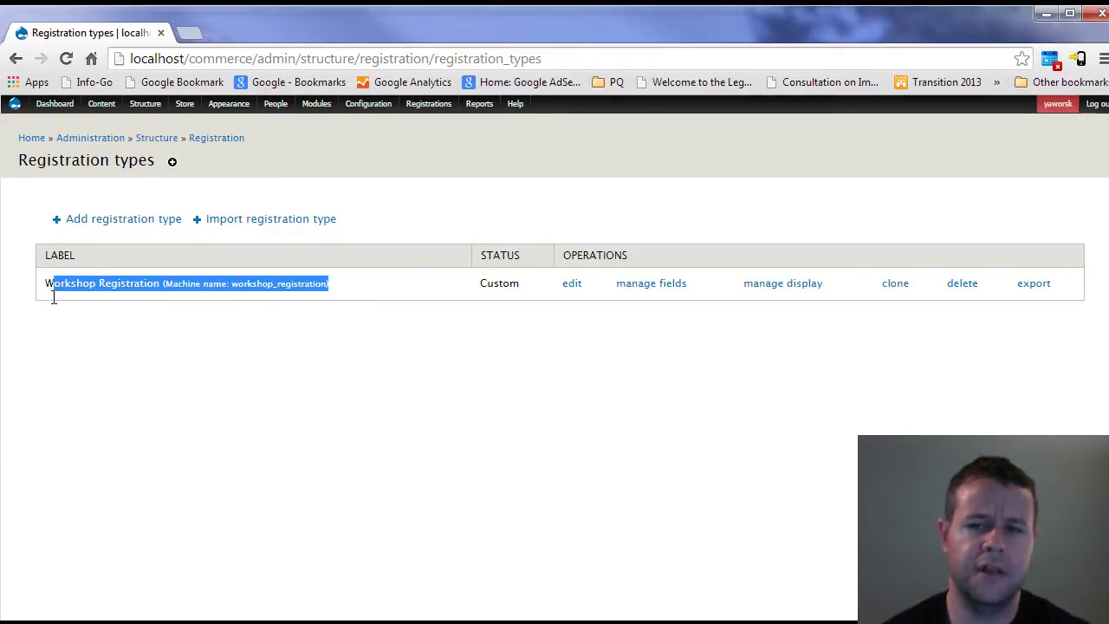
pyautogui.click(134, 282)
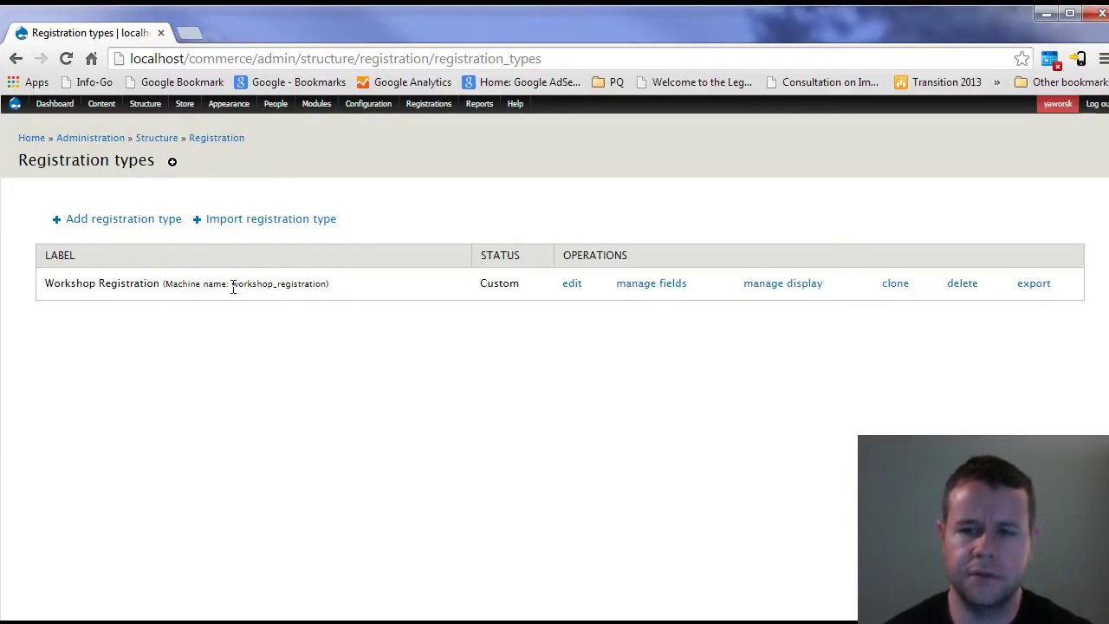
# - Add a Lunch Preference field to Workshop Registration as a List (text) select list
pyautogui.click(646, 291)
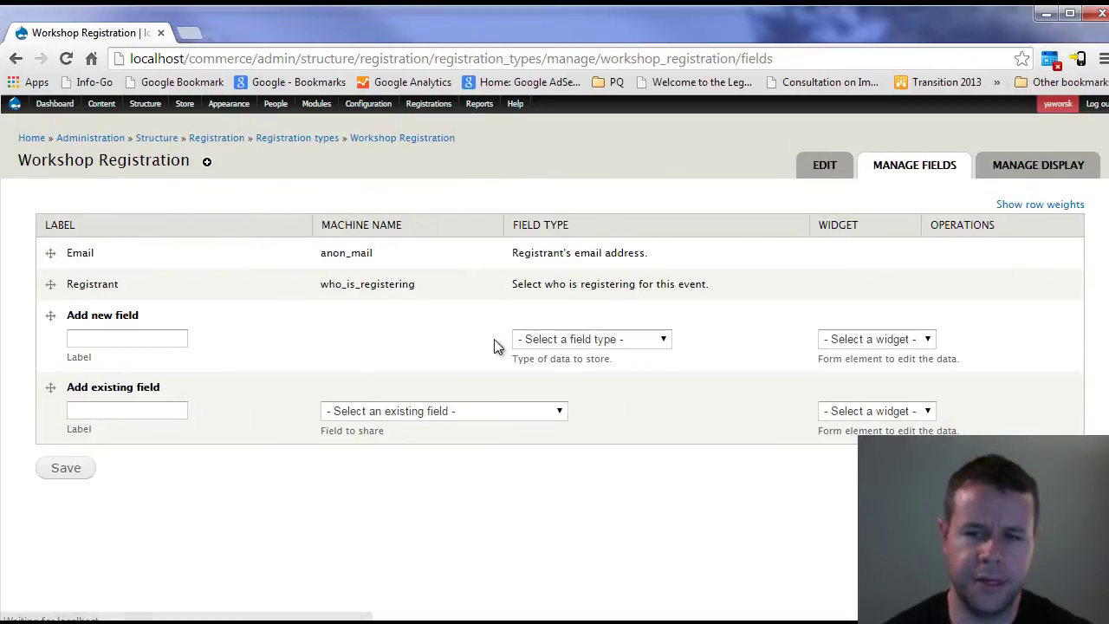
pyautogui.click(156, 341)
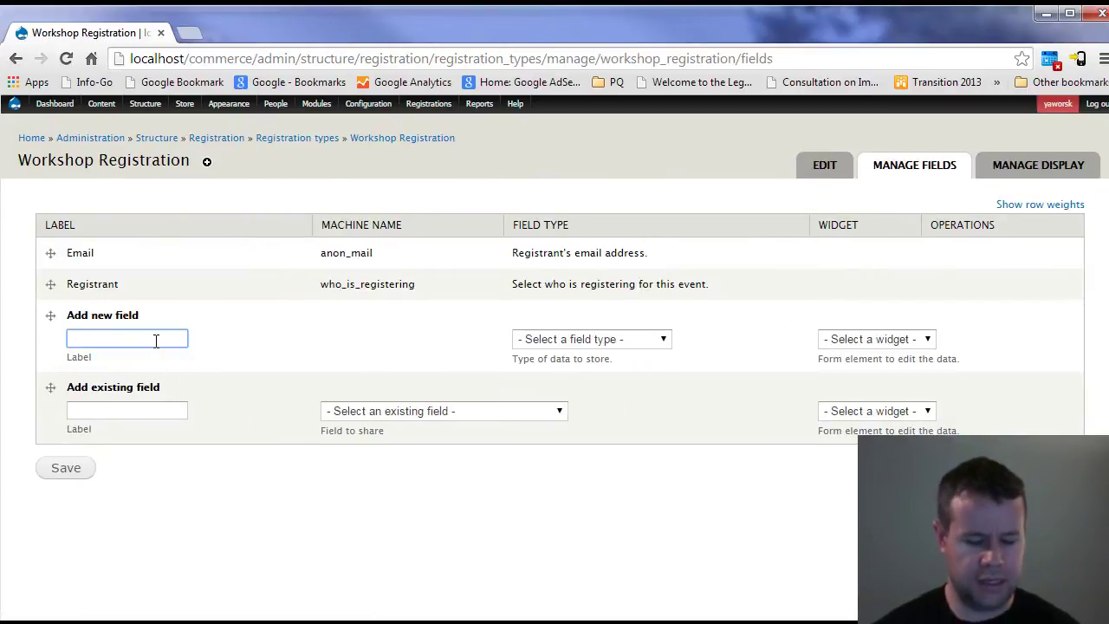
pyautogui.write('L')
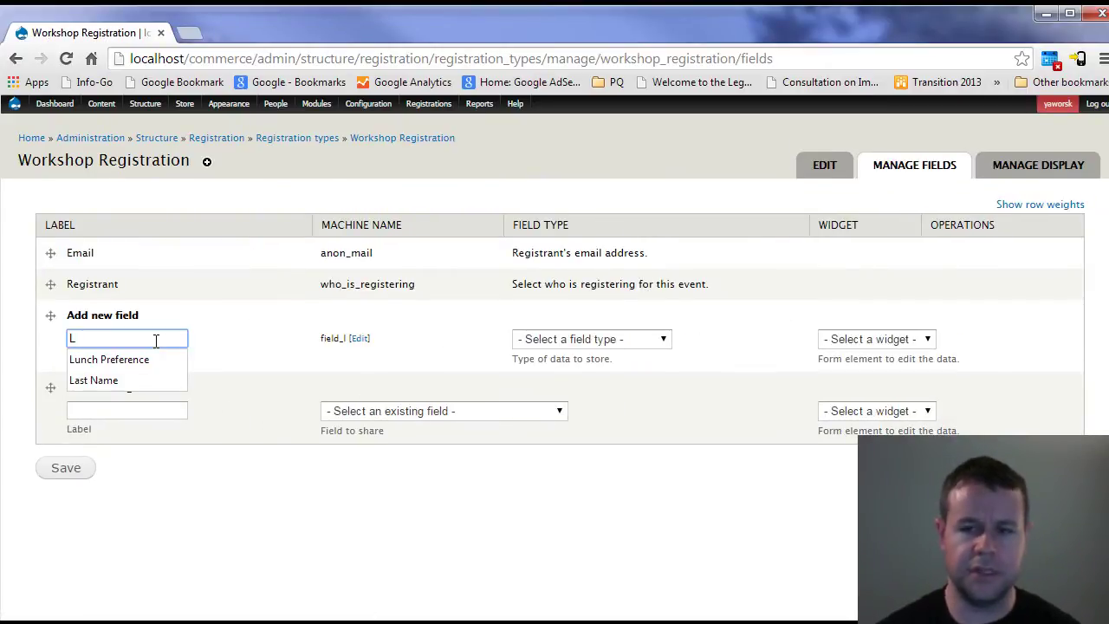
pyautogui.click(156, 358)
pyautogui.click(614, 340)
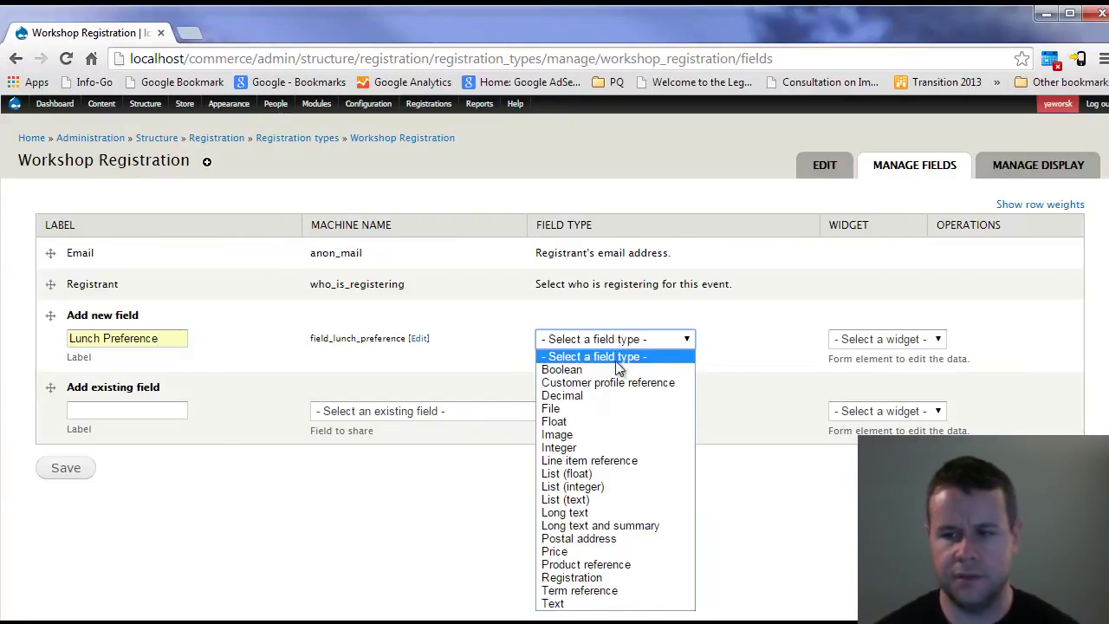
pyautogui.click(578, 499)
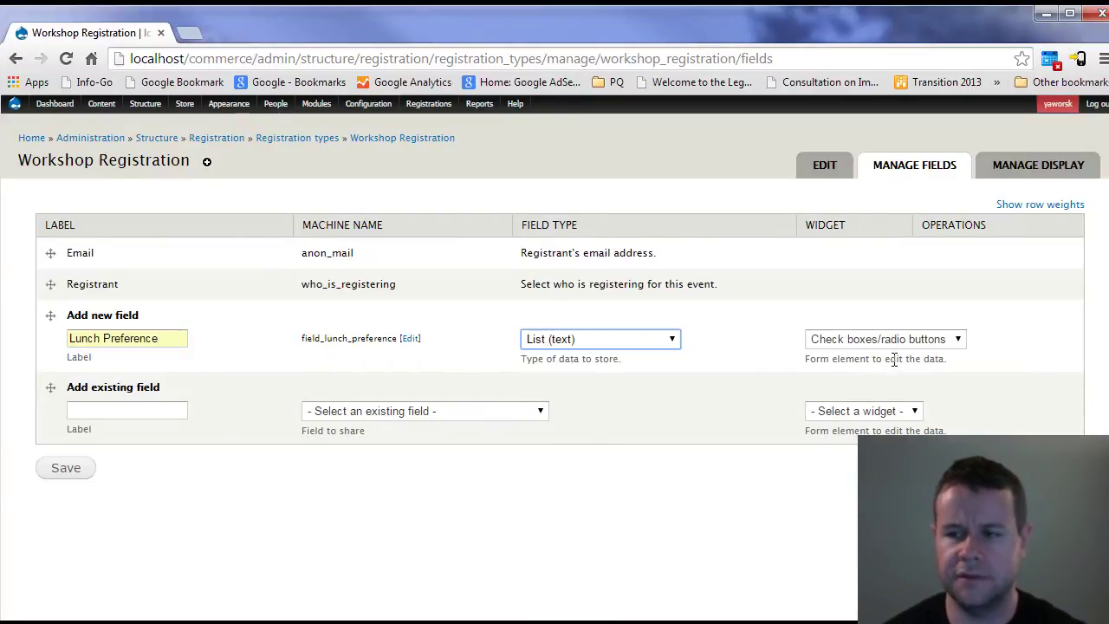
pyautogui.click(845, 342)
pyautogui.click(847, 374)
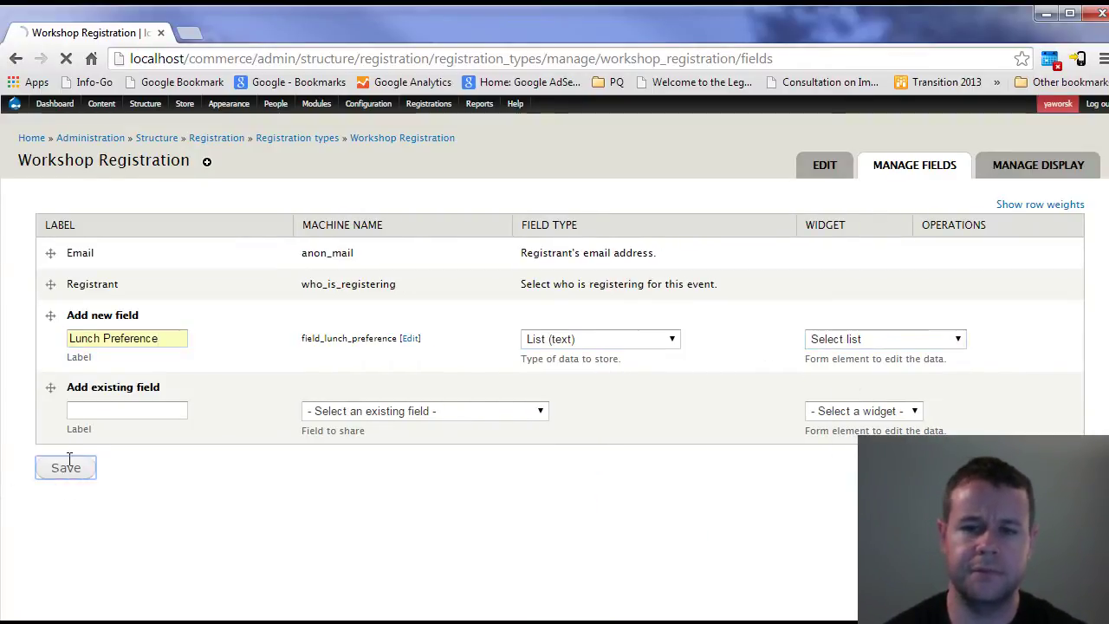
pyautogui.click(63, 478)
# - Set the allowed values to Vegetarian and No preference and save the field settings
pyautogui.click(142, 362)
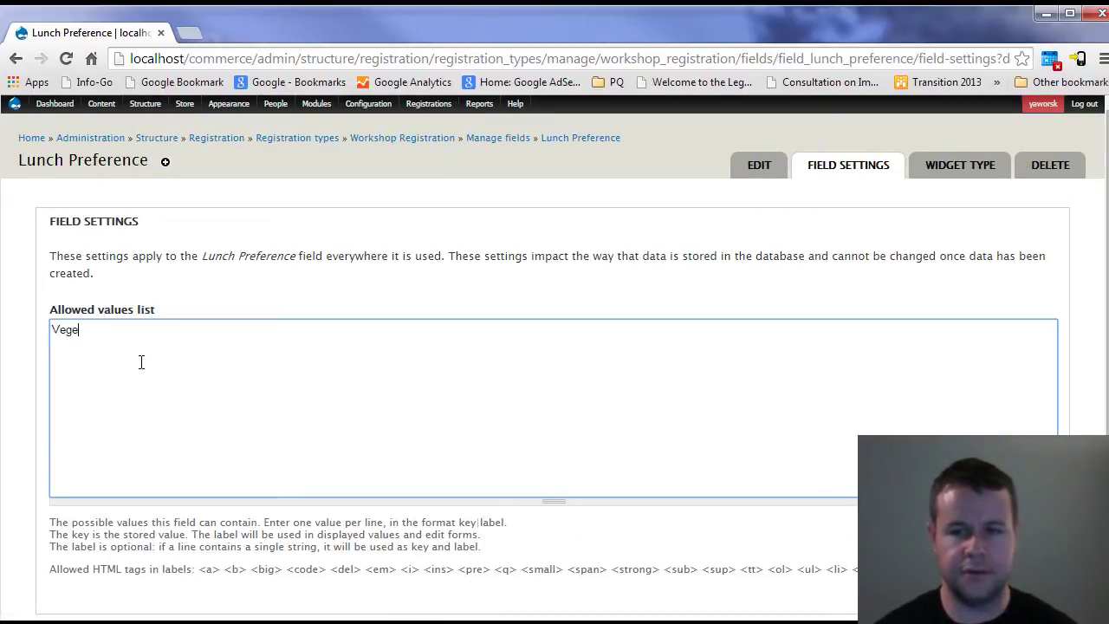
pyautogui.press('Tab')
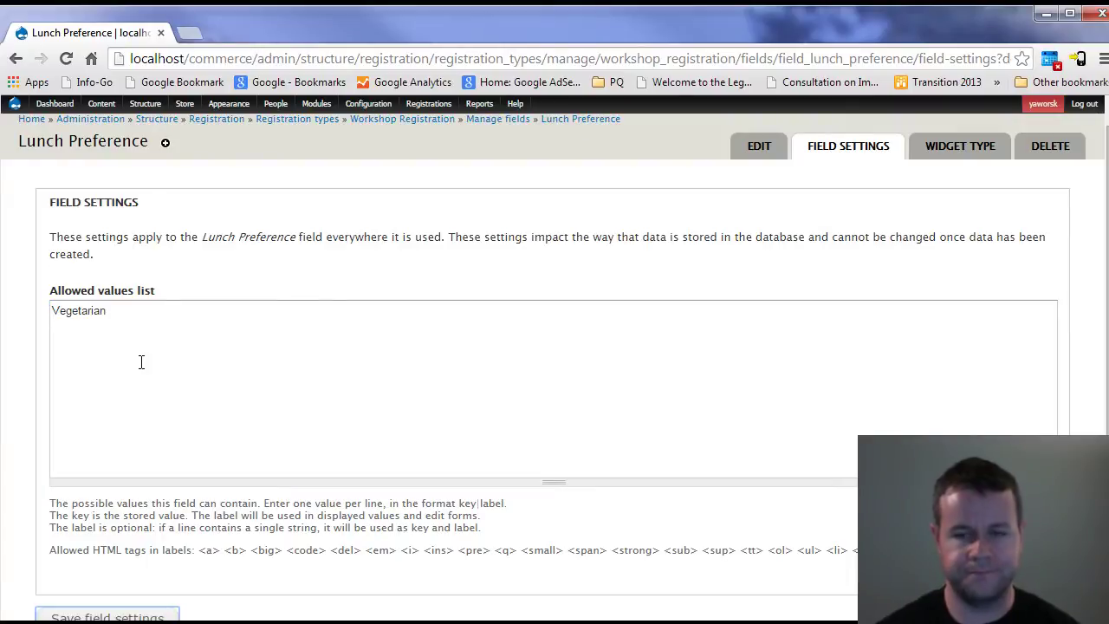
pyautogui.click(142, 362)
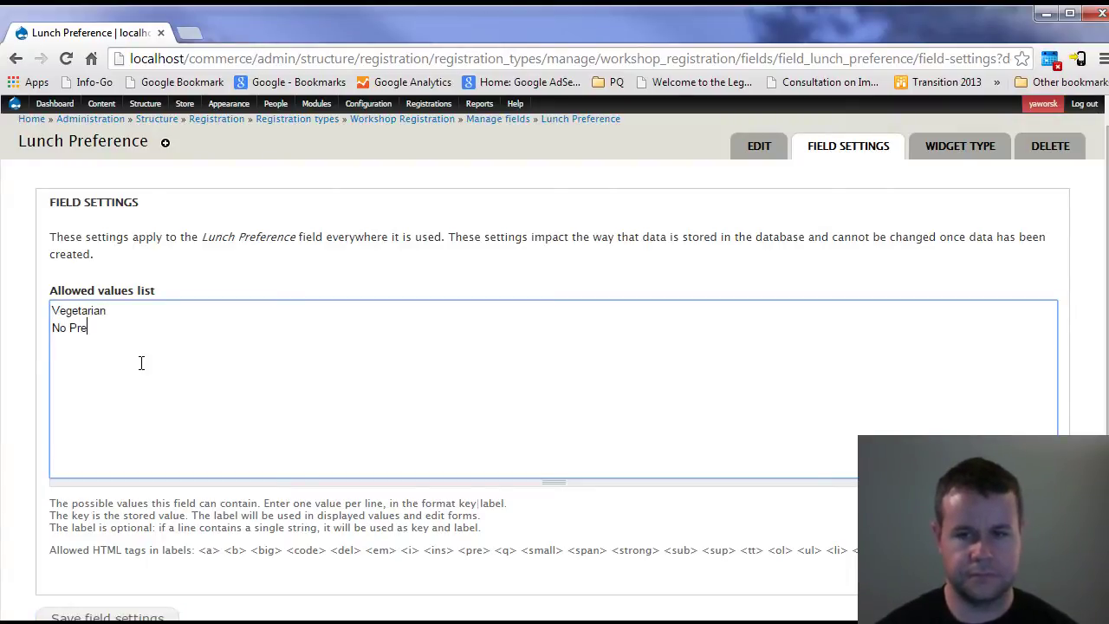
pyautogui.write('No preference')
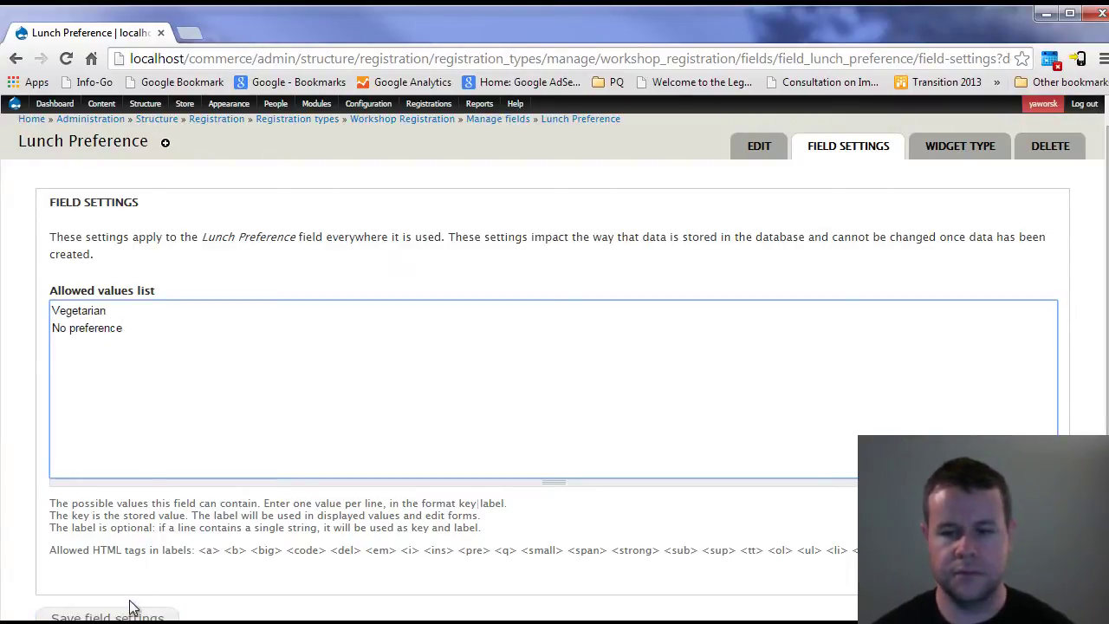
pyautogui.click(121, 615)
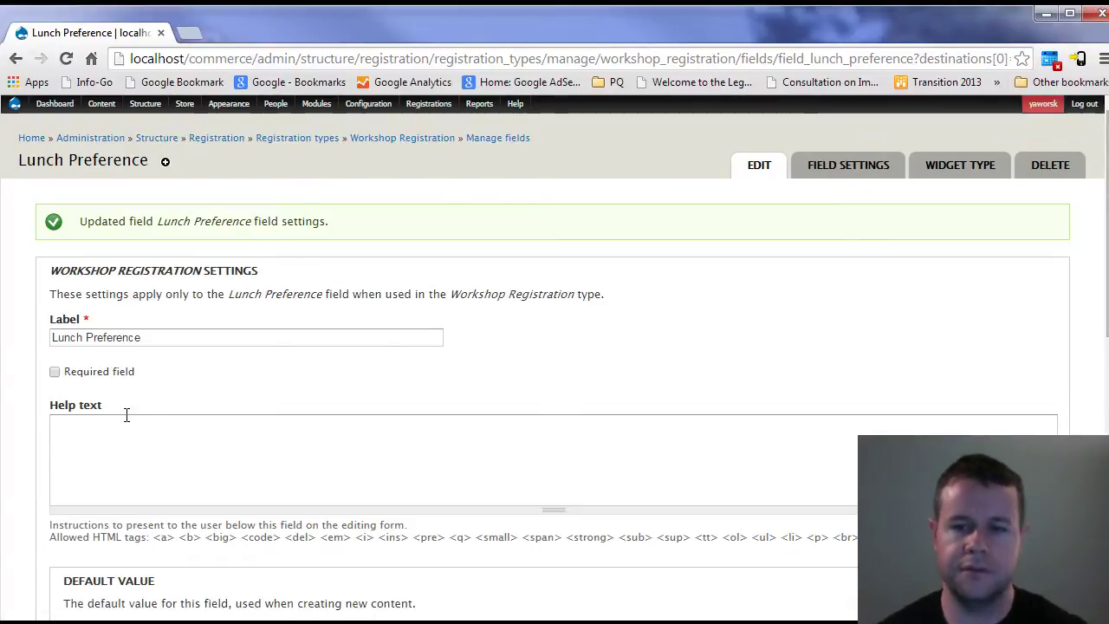
pyautogui.scroll(-8, 221, 373)
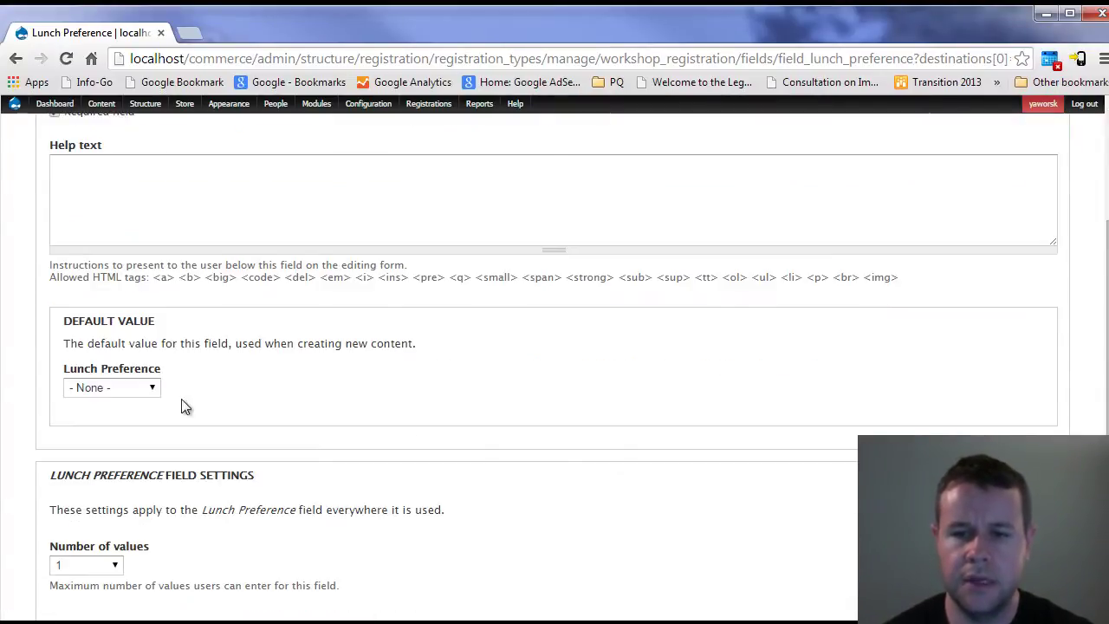
pyautogui.click(105, 555)
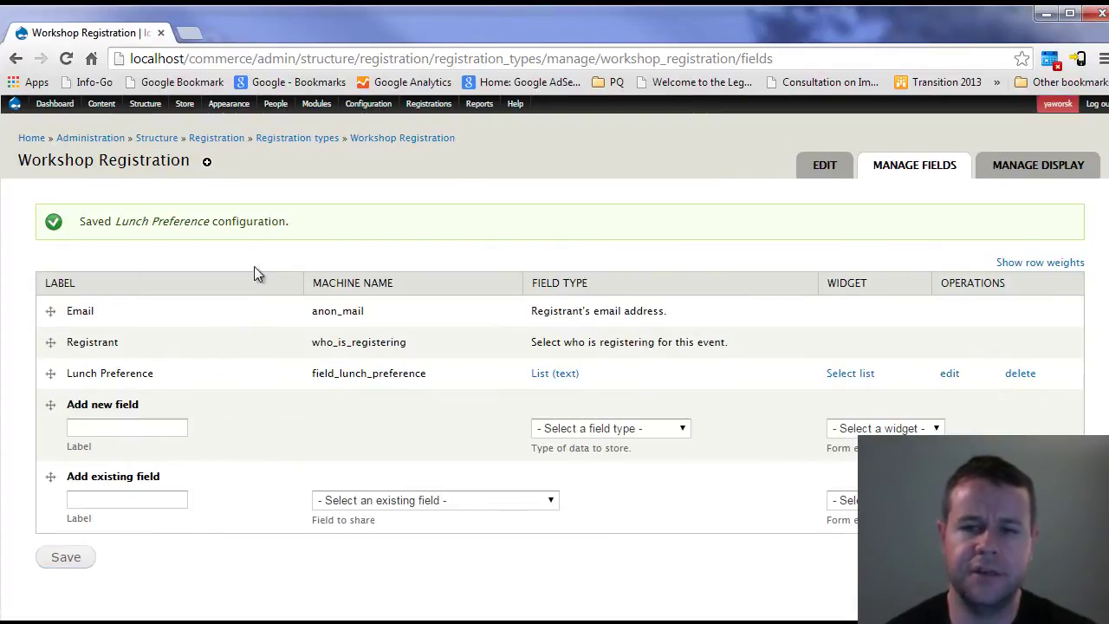
pyautogui.doubleClick(56, 165)
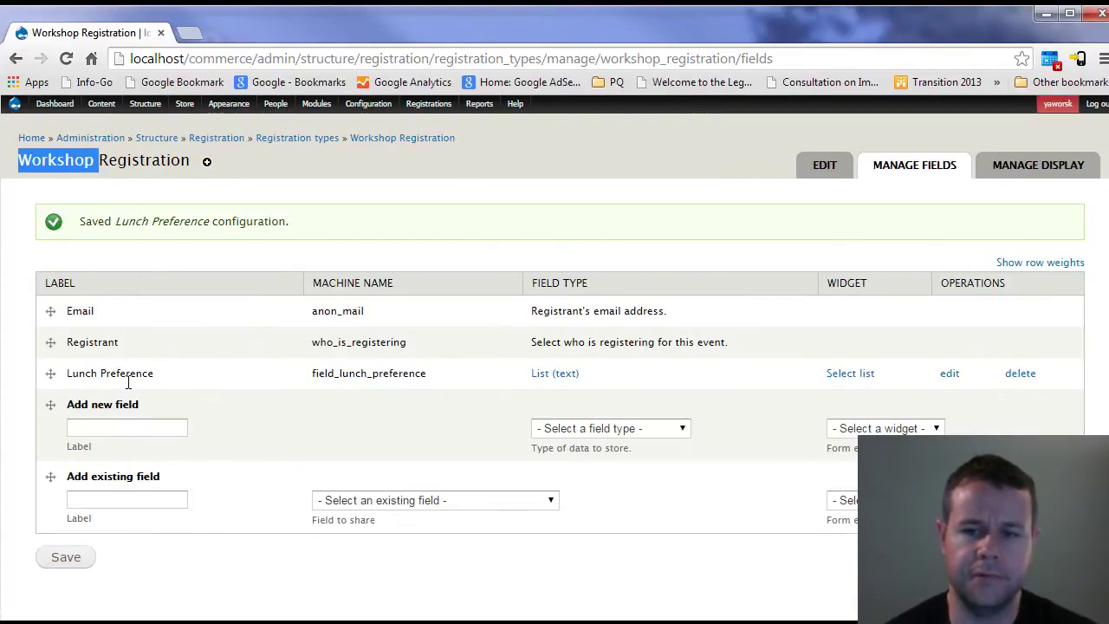
# - Start a new product of type Registration
pyautogui.click(237, 218)
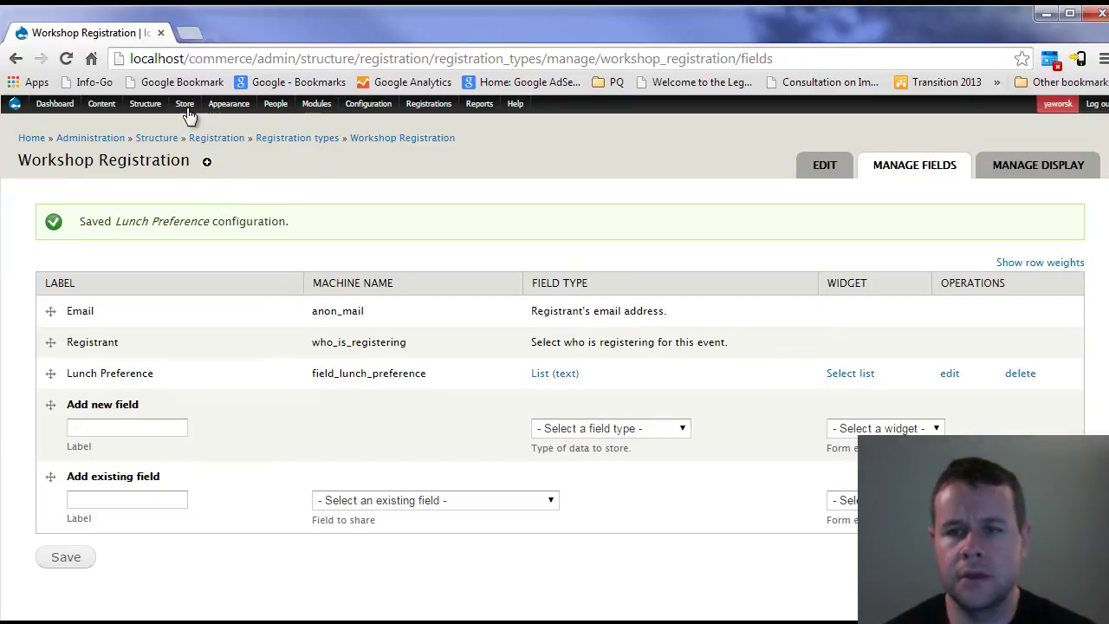
pyautogui.moveTo(185, 111)
pyautogui.moveTo(201, 154)
pyautogui.moveTo(339, 170)
pyautogui.click(487, 185)
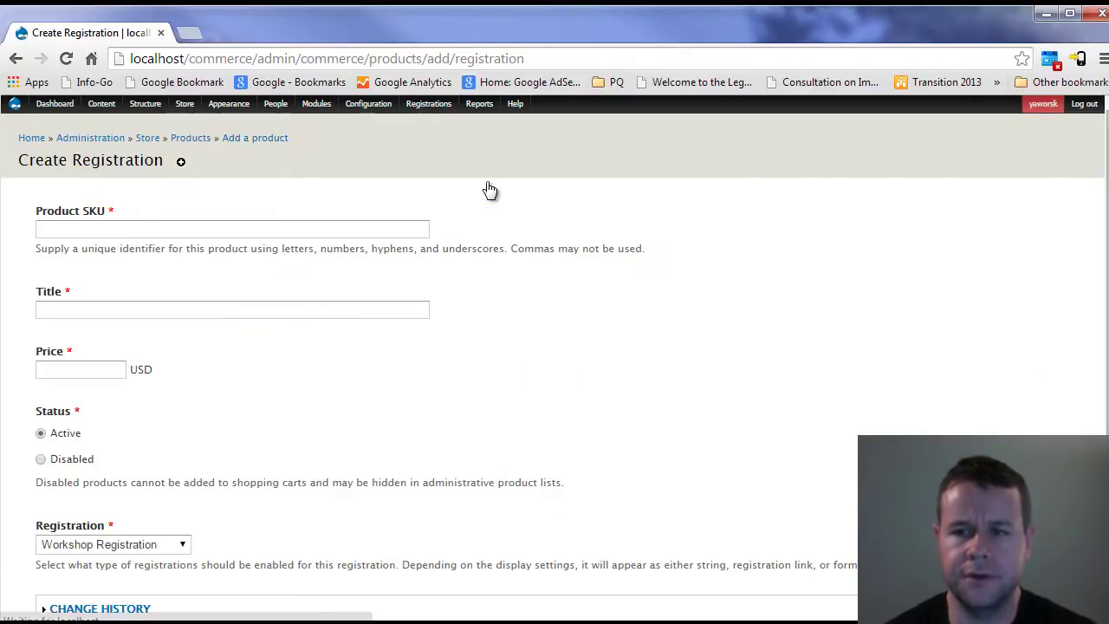
# - Enter SKU workshop_registration, title Workshop Registration, price 50, and save the product
pyautogui.click(40, 231)
pyautogui.write('Work')
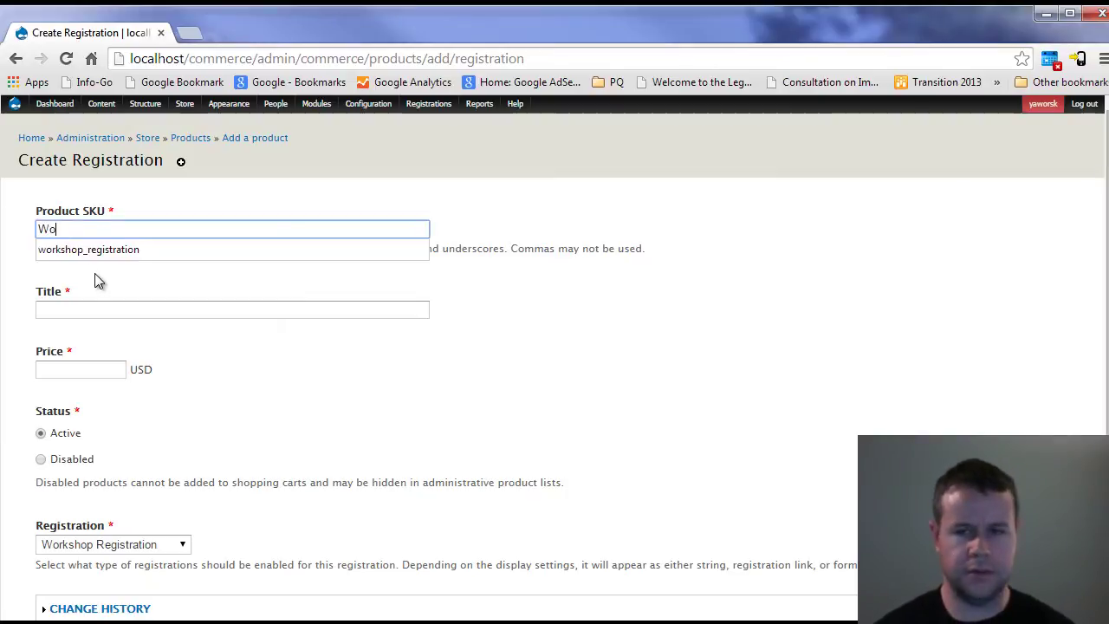
pyautogui.click(96, 251)
pyautogui.click(96, 310)
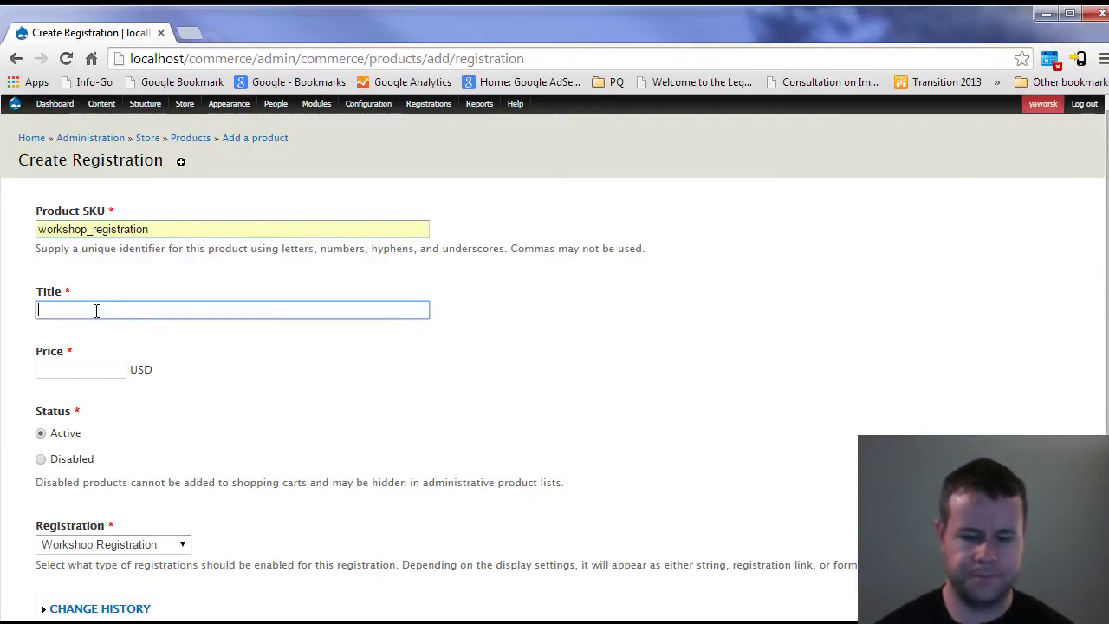
pyautogui.write('Worksho')
pyautogui.click(91, 330)
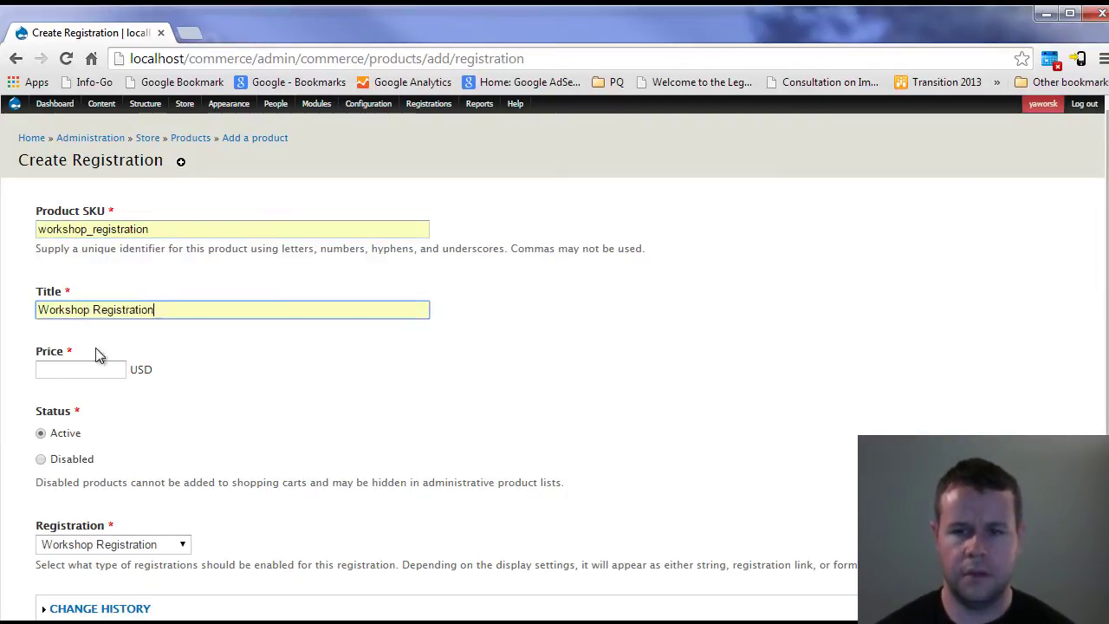
pyautogui.click(79, 370)
pyautogui.write('50')
pyautogui.click(207, 346)
pyautogui.scroll(-2, 130, 485)
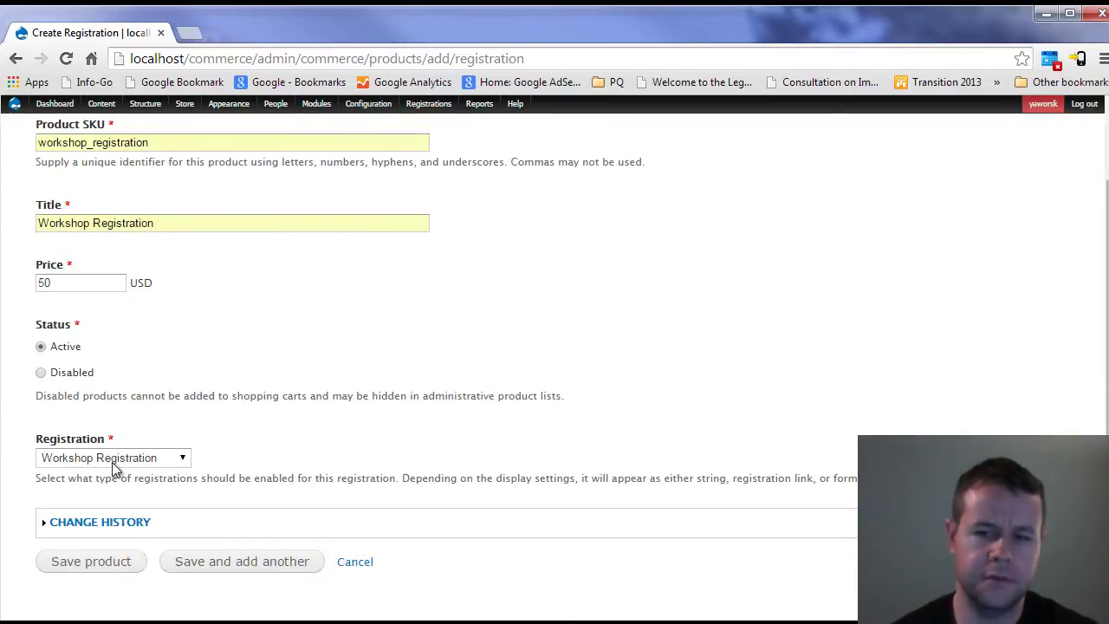
pyautogui.click(105, 565)
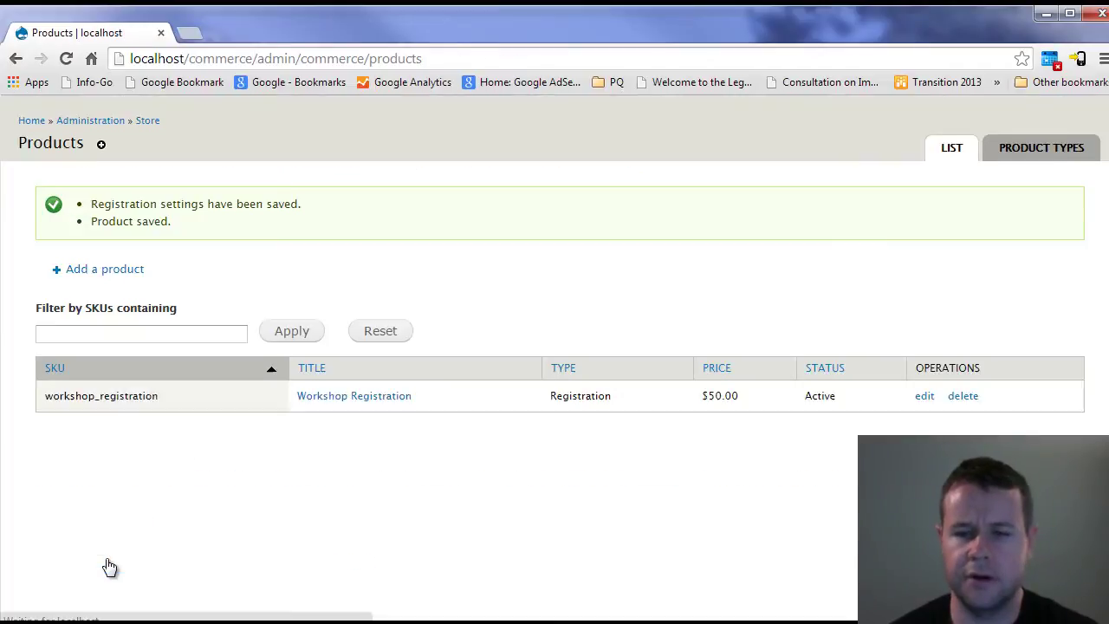
# - Edit the workshop_registration product and set its registration capacity to 50
pyautogui.click(925, 414)
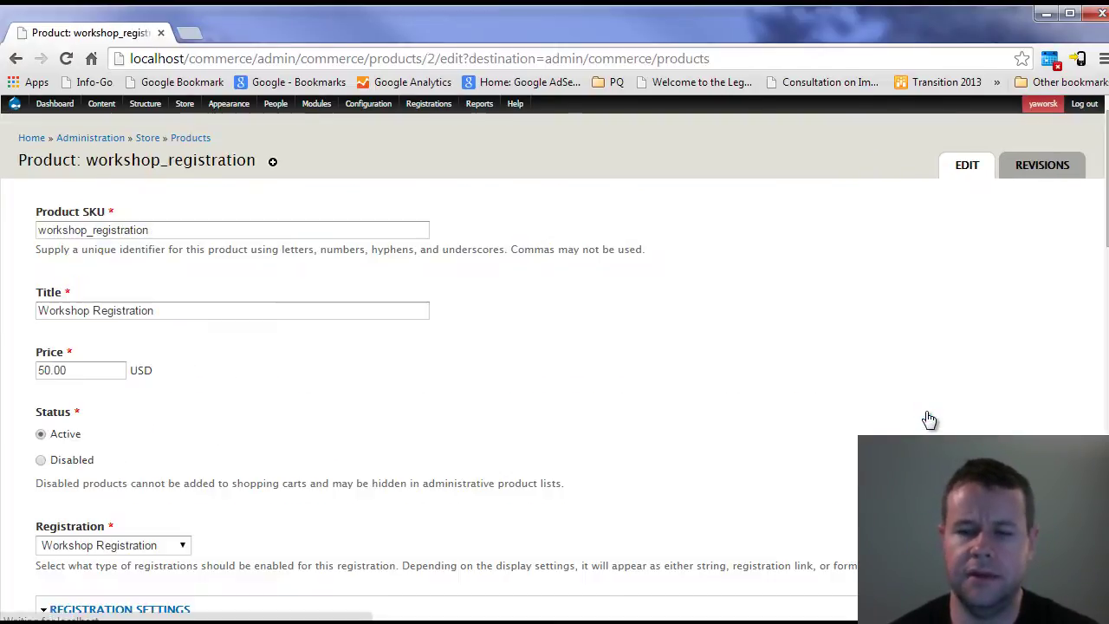
pyautogui.scroll(-5, 146, 376)
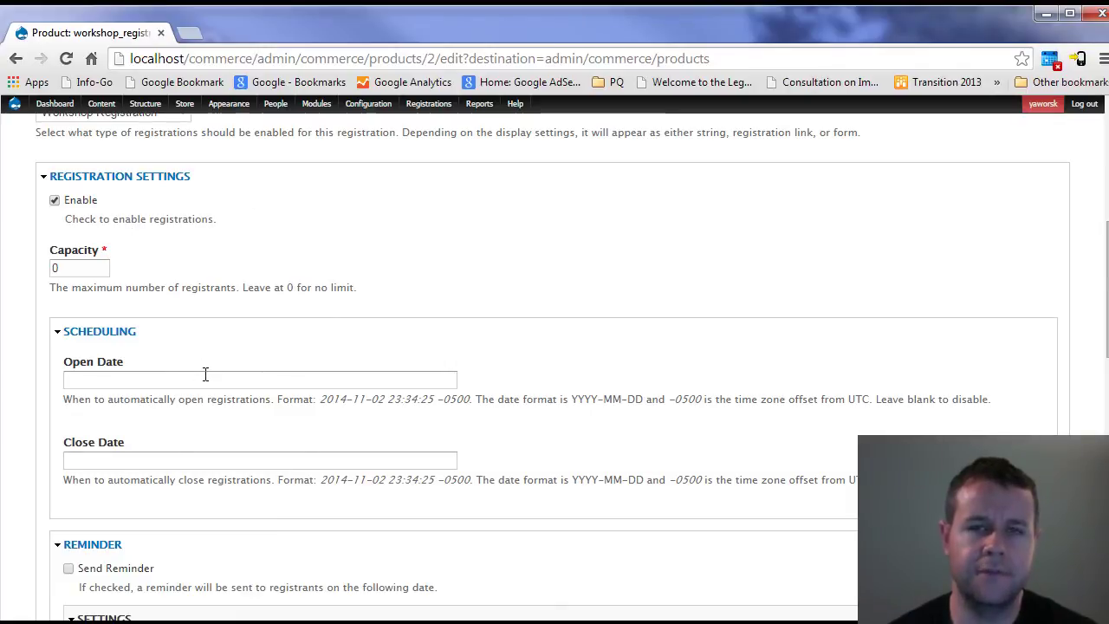
pyautogui.doubleClick(54, 267)
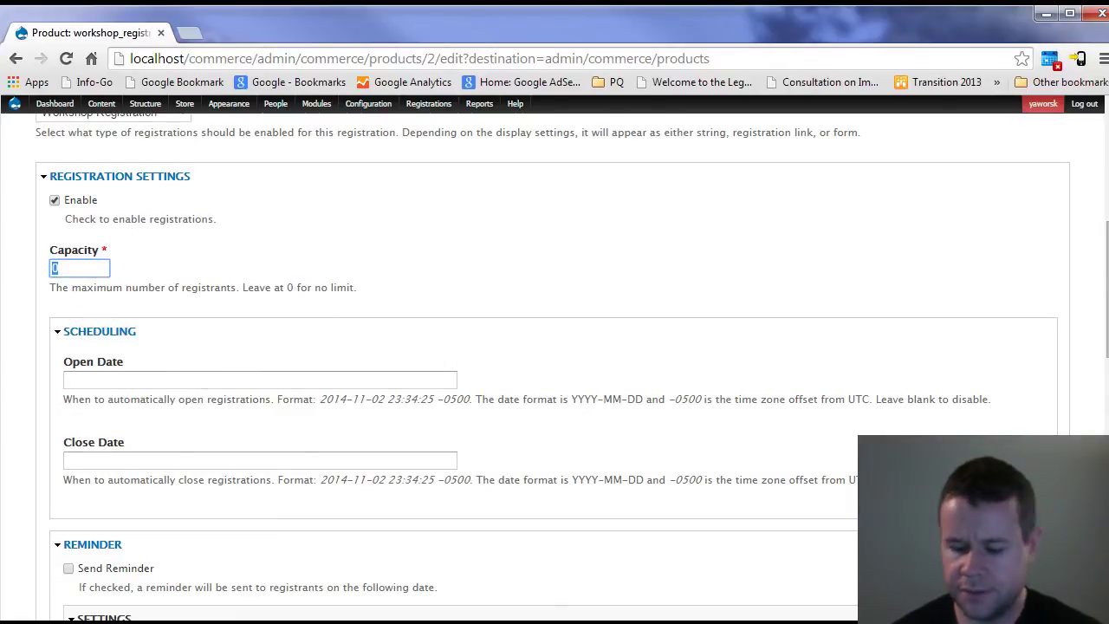
pyautogui.click(378, 263)
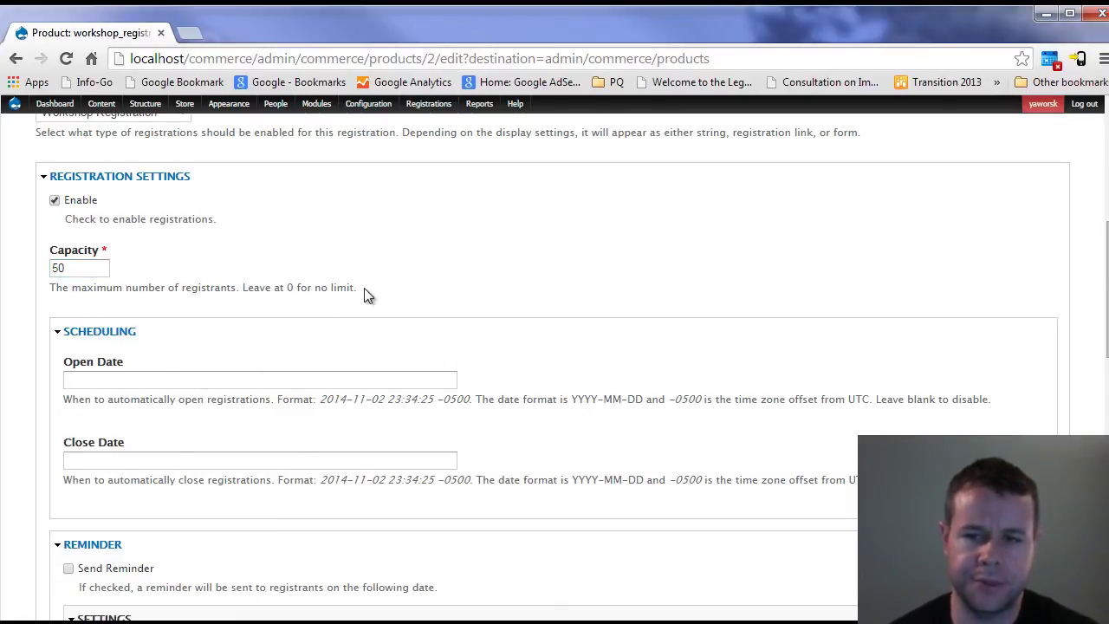
pyautogui.scroll(-1, 164, 347)
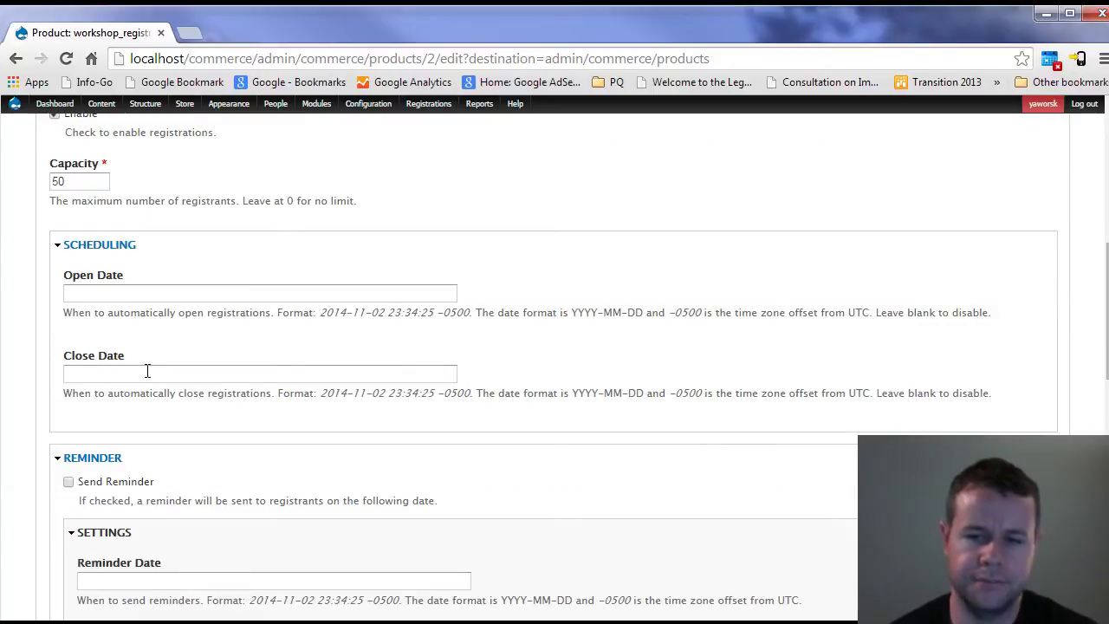
pyautogui.scroll(-2, 148, 371)
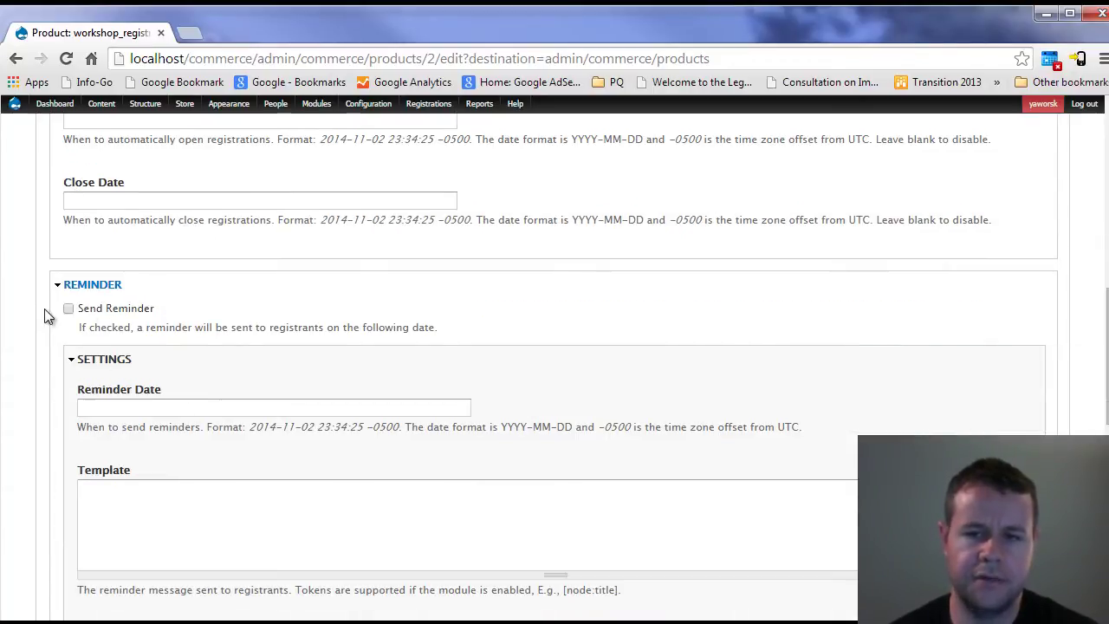
pyautogui.scroll(-1, 218, 344)
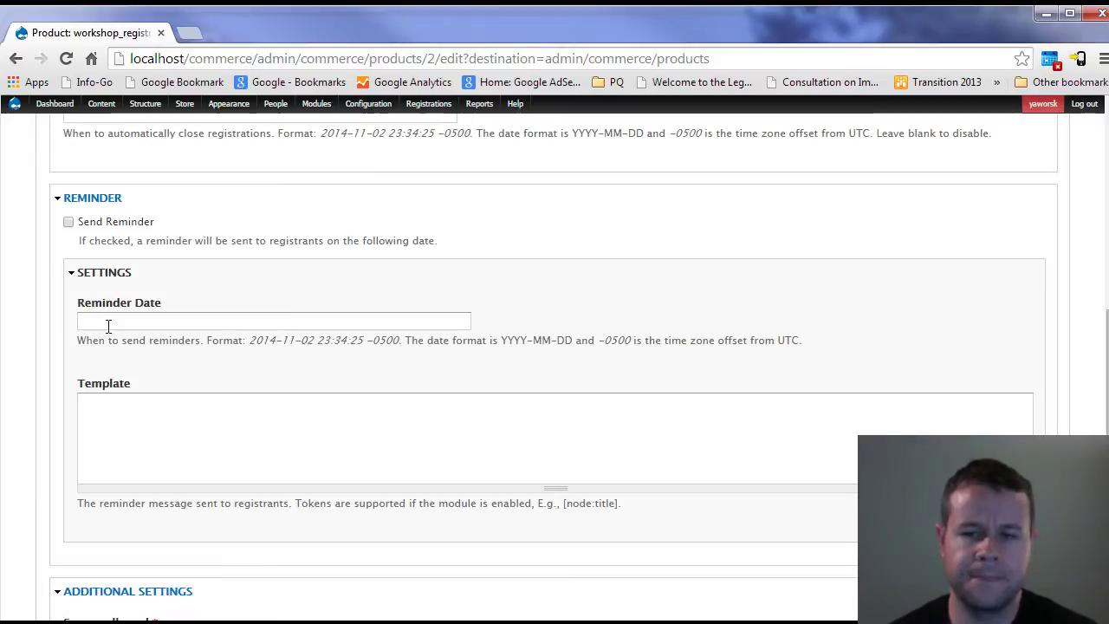
pyautogui.click(189, 425)
pyautogui.scroll(-2, 312, 431)
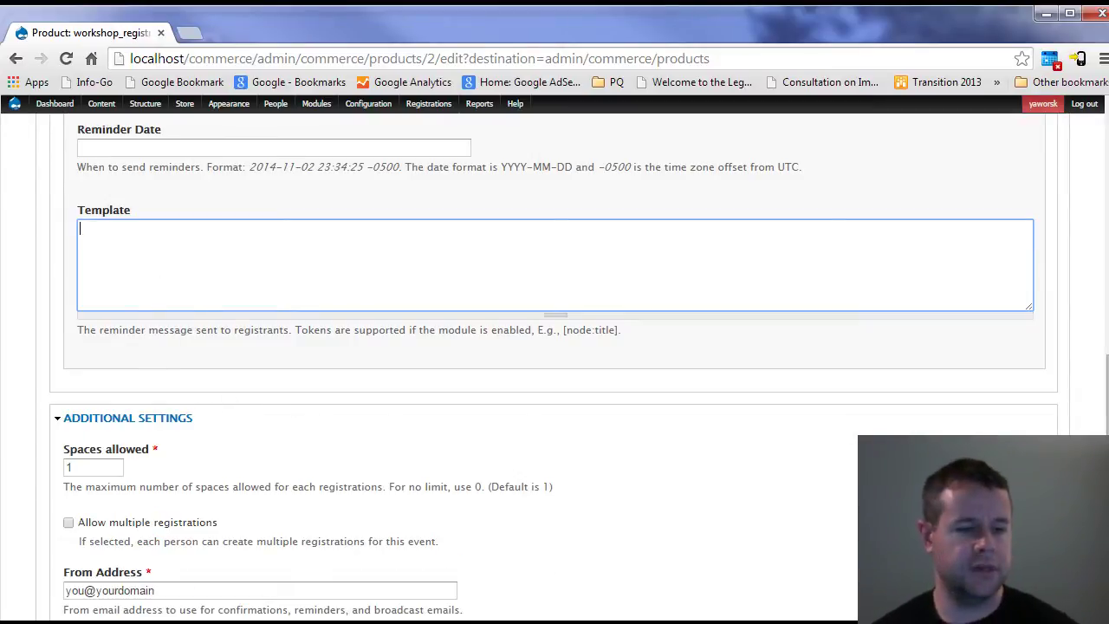
# - Enable the token module with 'drush en -y token' in the Drush console
pyautogui.hotkey('alt', 'Tab')
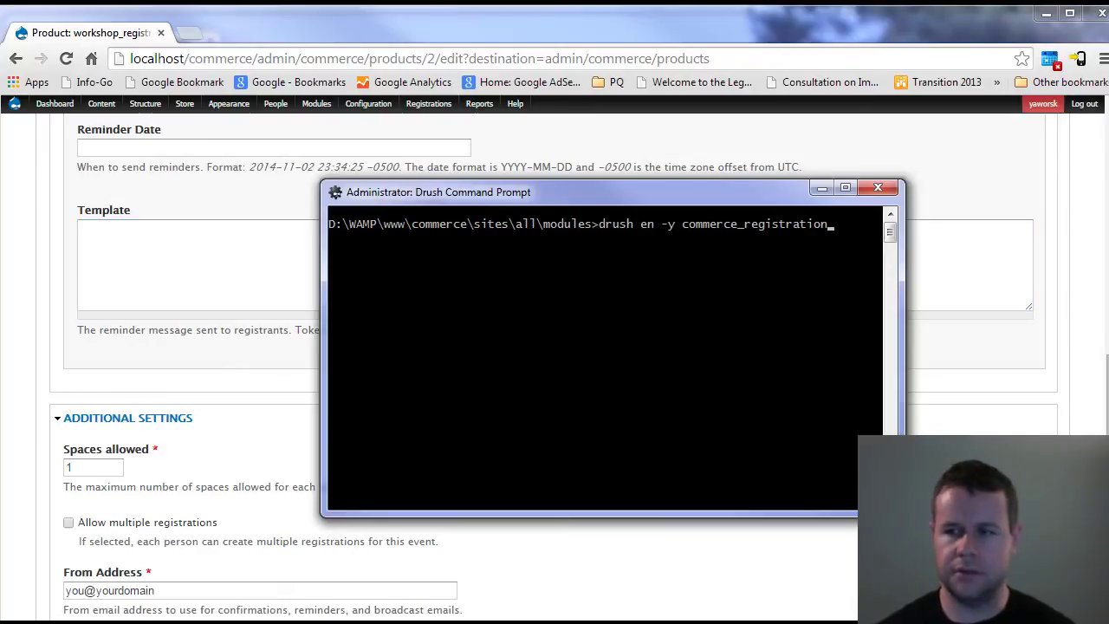
pyautogui.press('BackSpace')
pyautogui.press('BackSpace')
pyautogui.press('BackSpace')
pyautogui.press('BackSpace')
pyautogui.press('BackSpace')
pyautogui.press('BackSpace')
pyautogui.press('BackSpace')
pyautogui.press('BackSpace')
pyautogui.press('BackSpace')
pyautogui.press('BackSpace')
pyautogui.press('BackSpace')
pyautogui.press('BackSpace')
pyautogui.press('BackSpace')
pyautogui.press('BackSpace')
pyautogui.press('BackSpace')
pyautogui.press('BackSpace')
pyautogui.press('BackSpace')
pyautogui.press('BackSpace')
pyautogui.press('BackSpace')
pyautogui.press('BackSpace')
pyautogui.write('token')
pyautogui.press('Return')
pyautogui.click(277, 368)
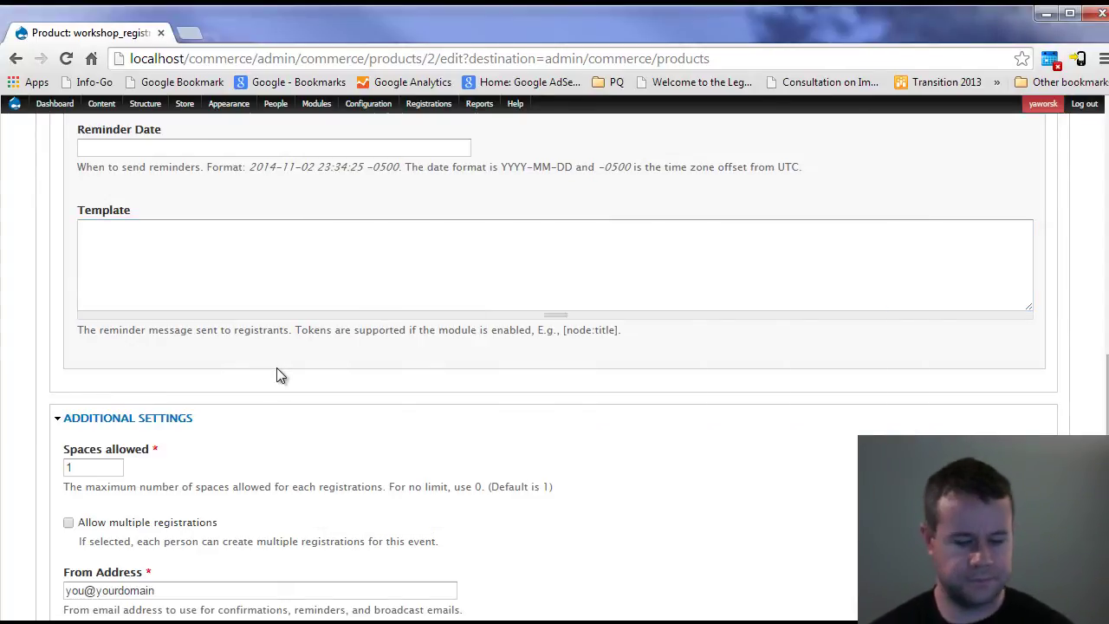
# - Reload the product edit page and review the Registration tokens list under the reminder template
pyautogui.press('F5')
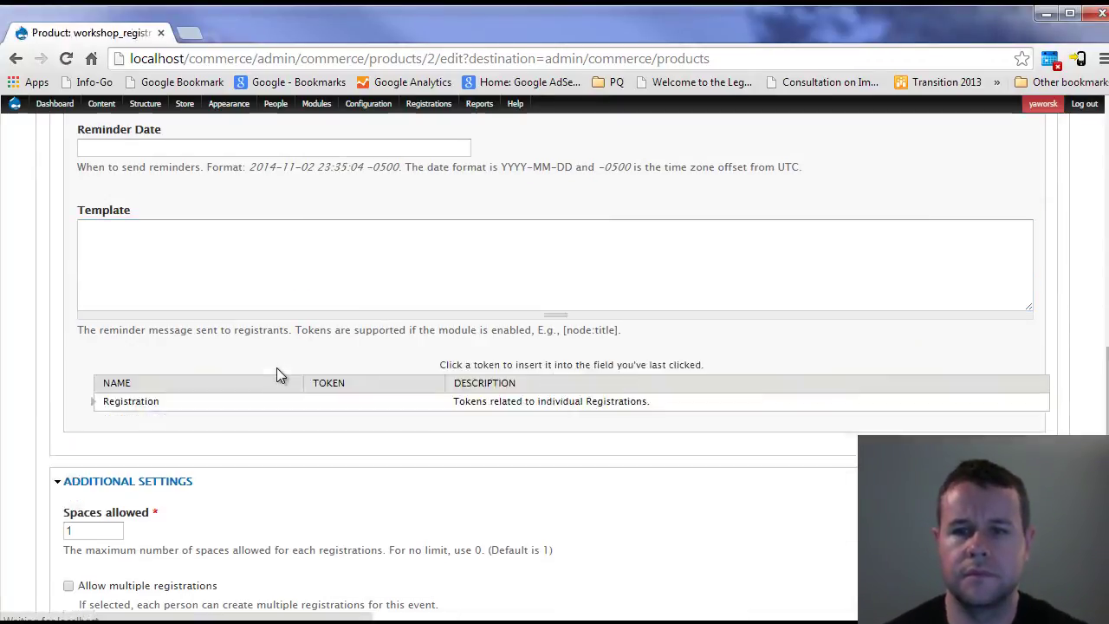
pyautogui.click(92, 405)
pyautogui.scroll(-1, 303, 381)
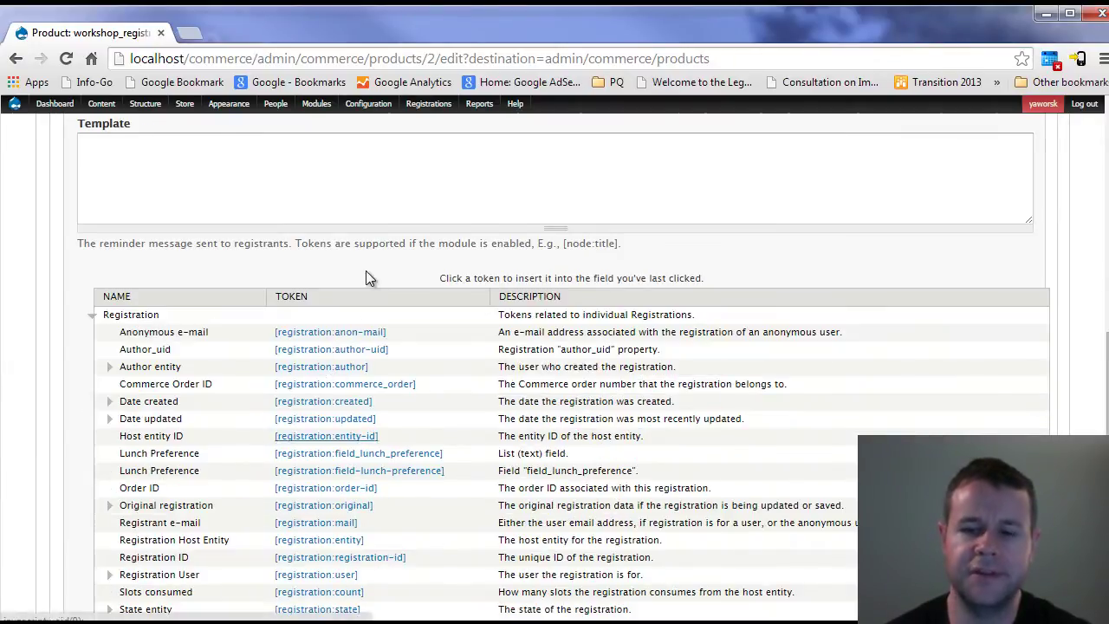
pyautogui.click(170, 169)
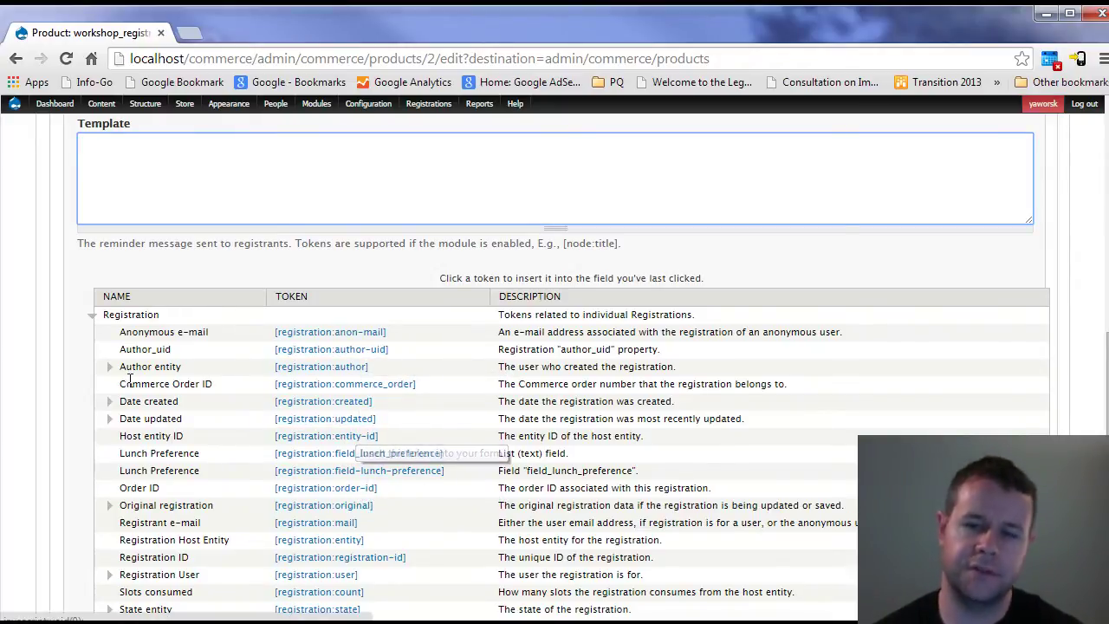
pyautogui.click(92, 315)
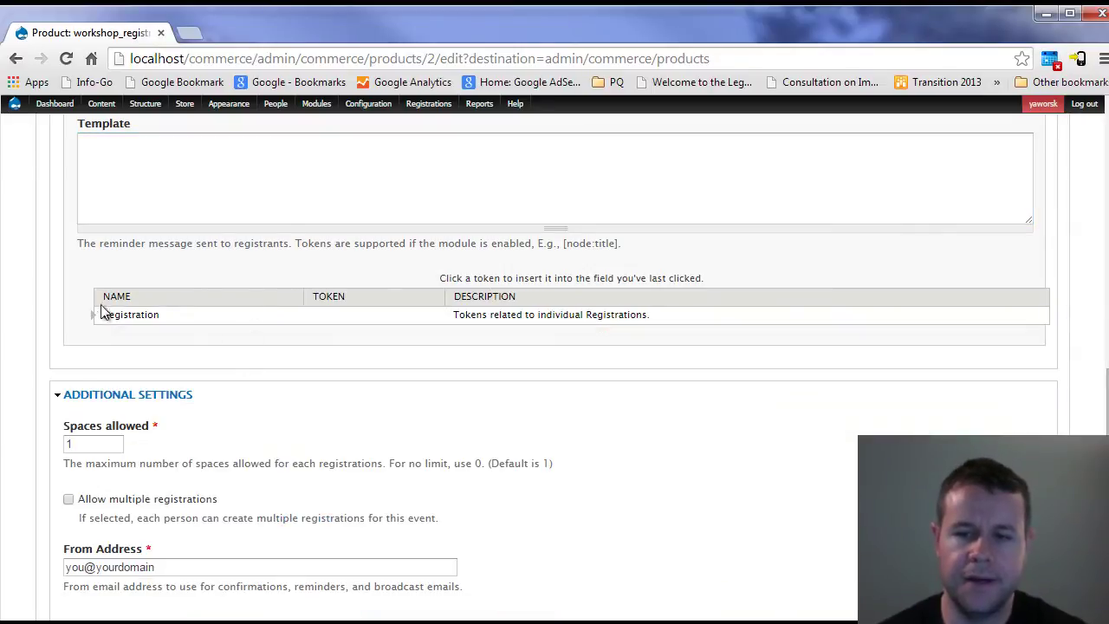
pyautogui.click(95, 316)
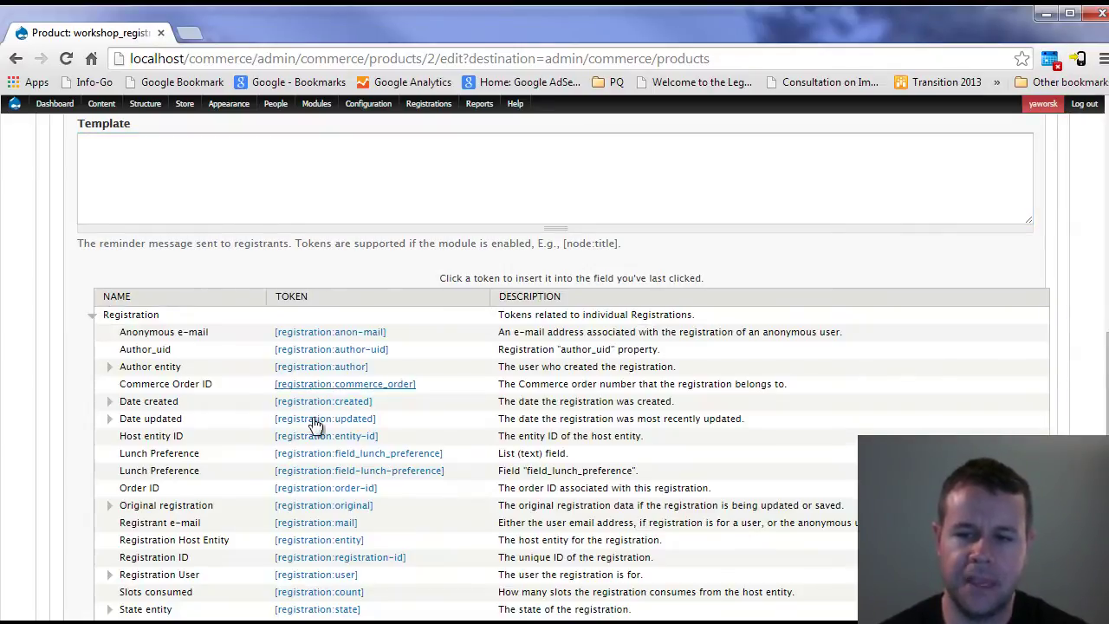
pyautogui.click(93, 316)
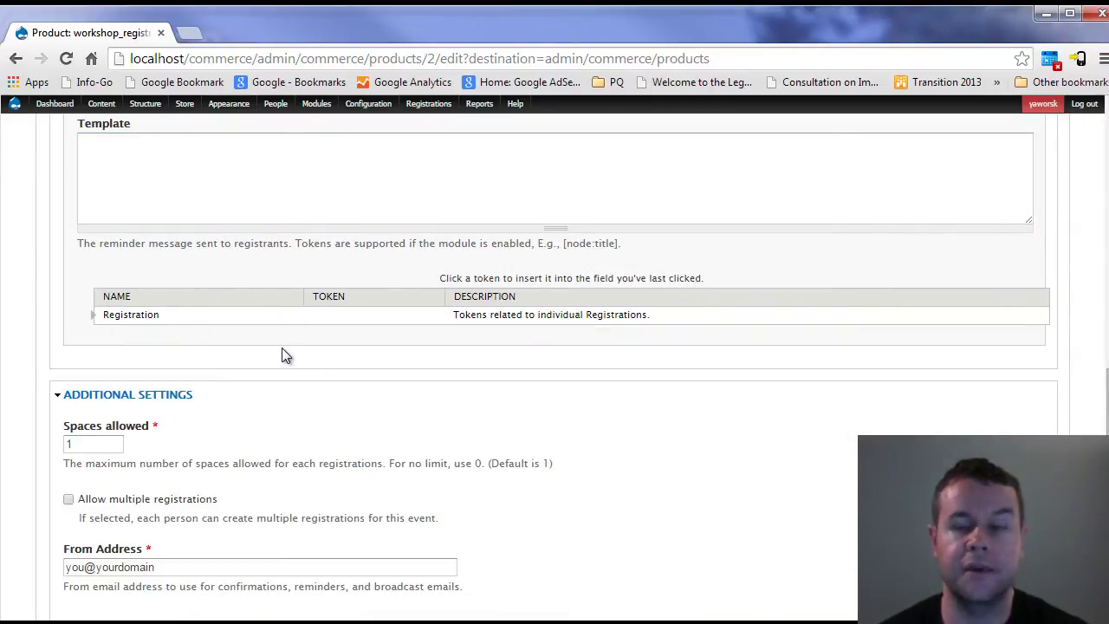
# - Save the workshop_registration product with its registration settings
pyautogui.scroll(-1, 294, 355)
pyautogui.scroll(-1, 302, 358)
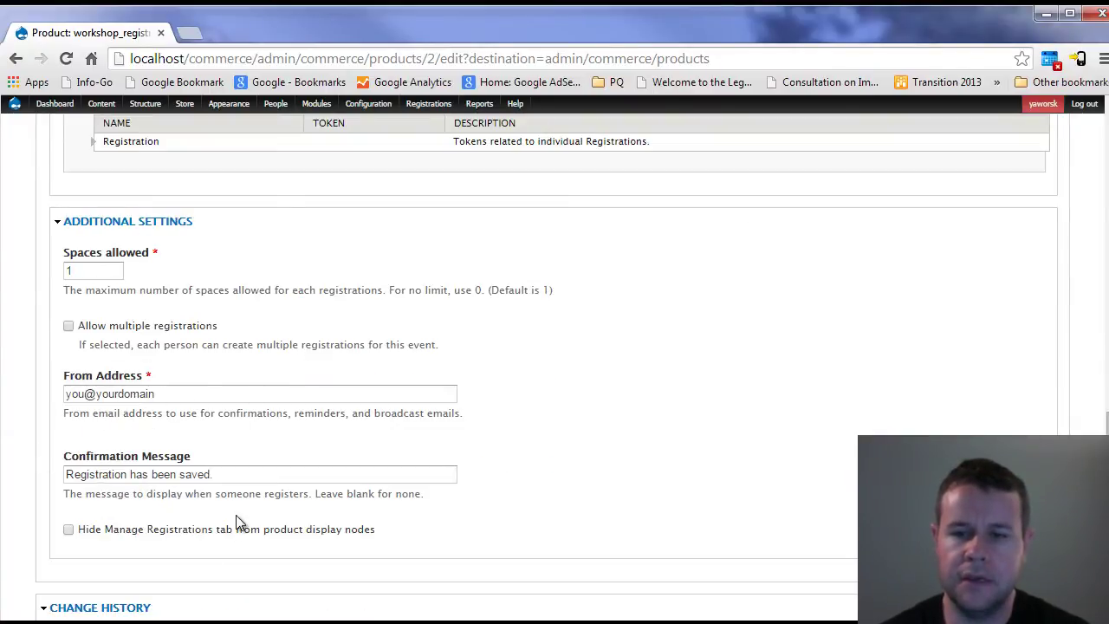
pyautogui.scroll(-3, 240, 522)
pyautogui.click(100, 565)
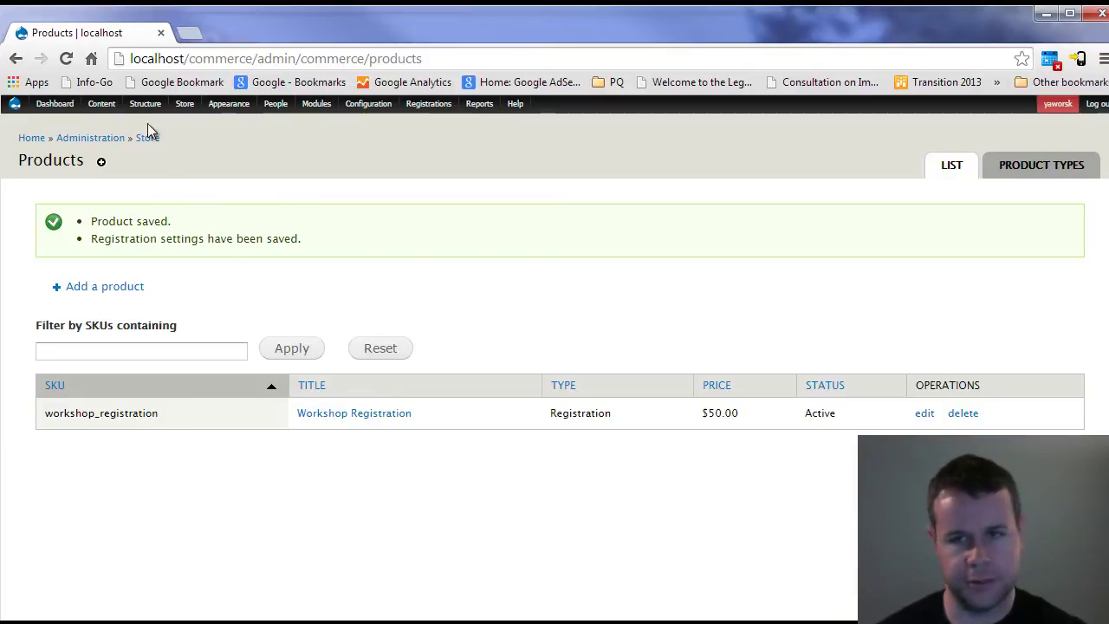
# - Create a new content type named Workshop and save it to manage its fields
pyautogui.moveTo(145, 105)
pyautogui.moveTo(152, 138)
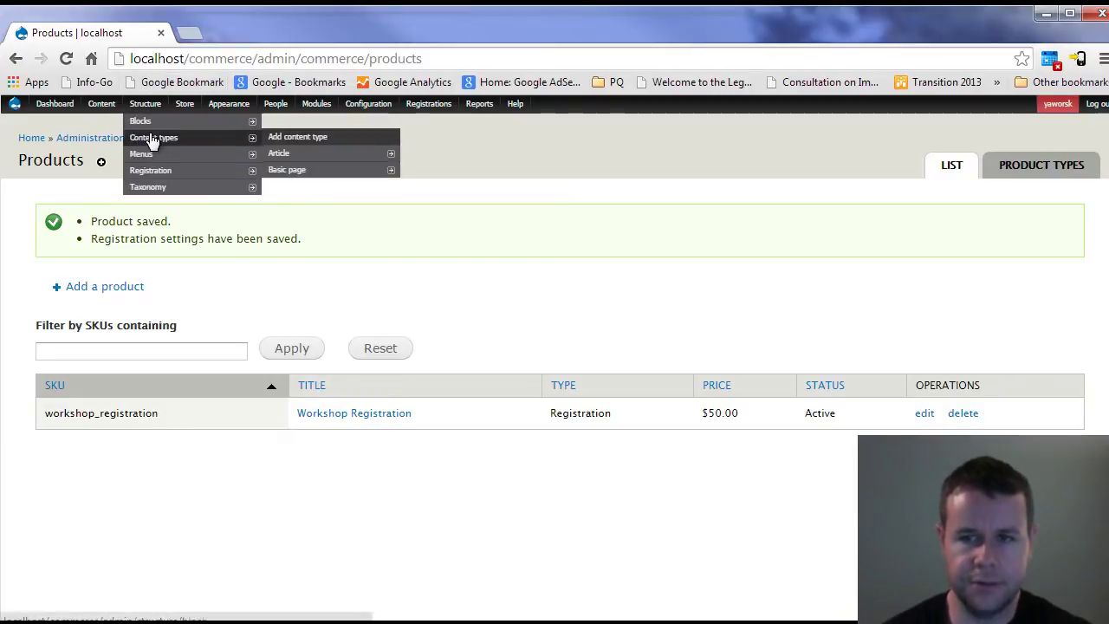
pyautogui.click(292, 136)
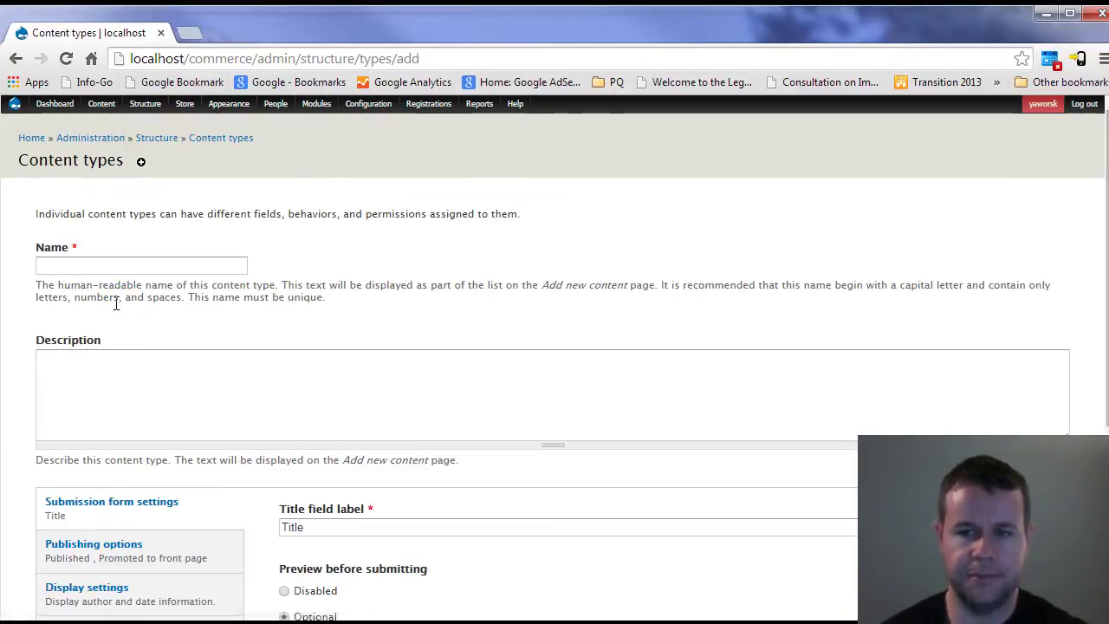
pyautogui.click(124, 269)
pyautogui.write('Workshop')
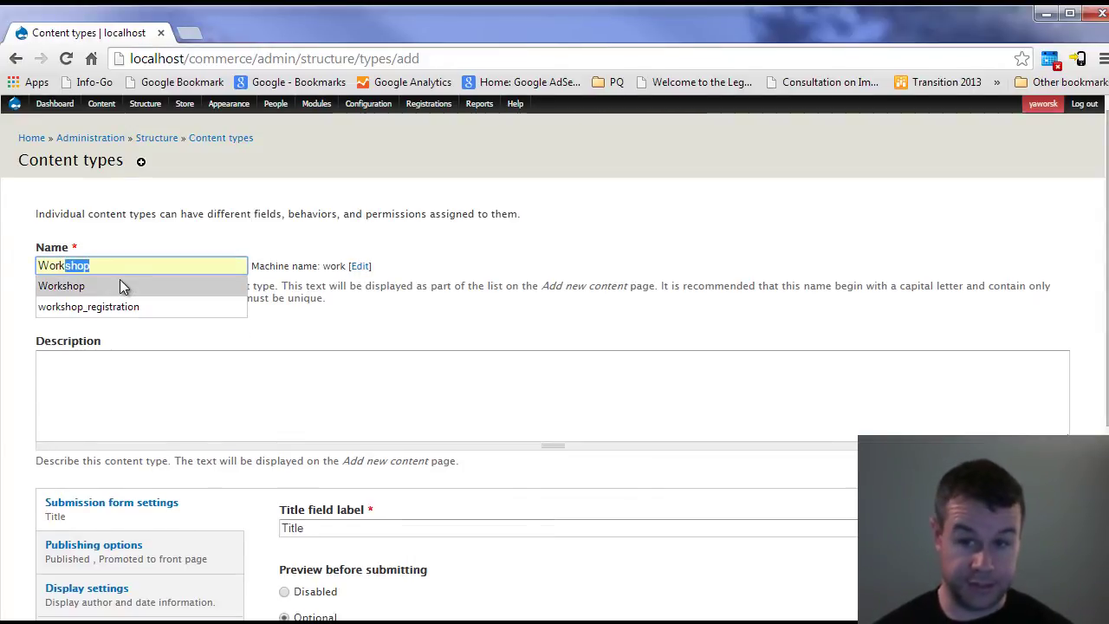
pyautogui.click(124, 281)
pyautogui.scroll(-4, 199, 510)
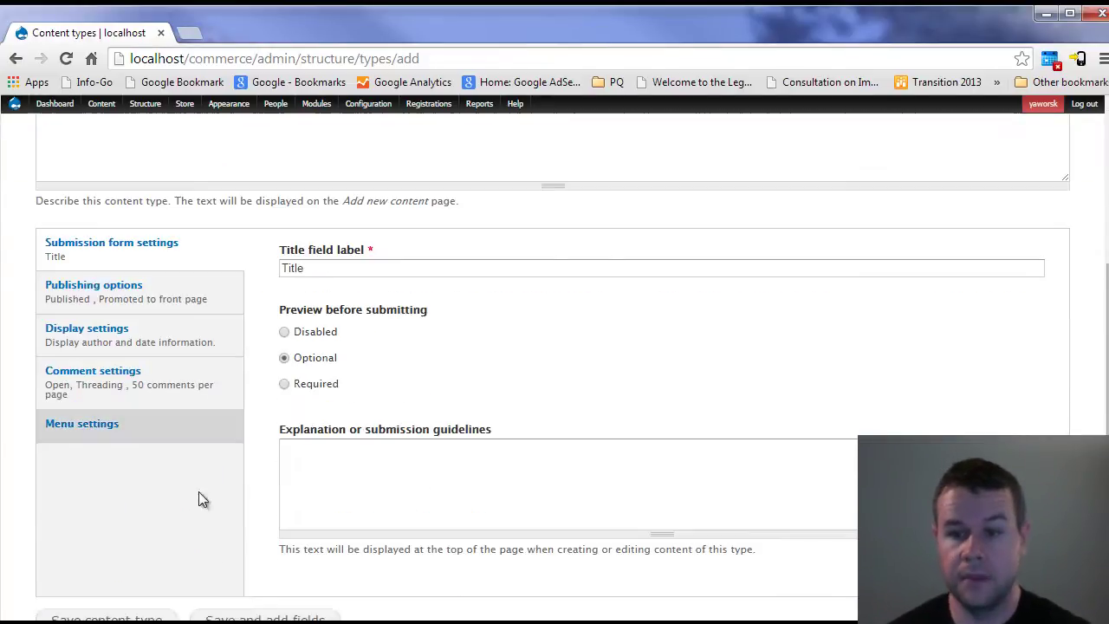
pyautogui.click(228, 562)
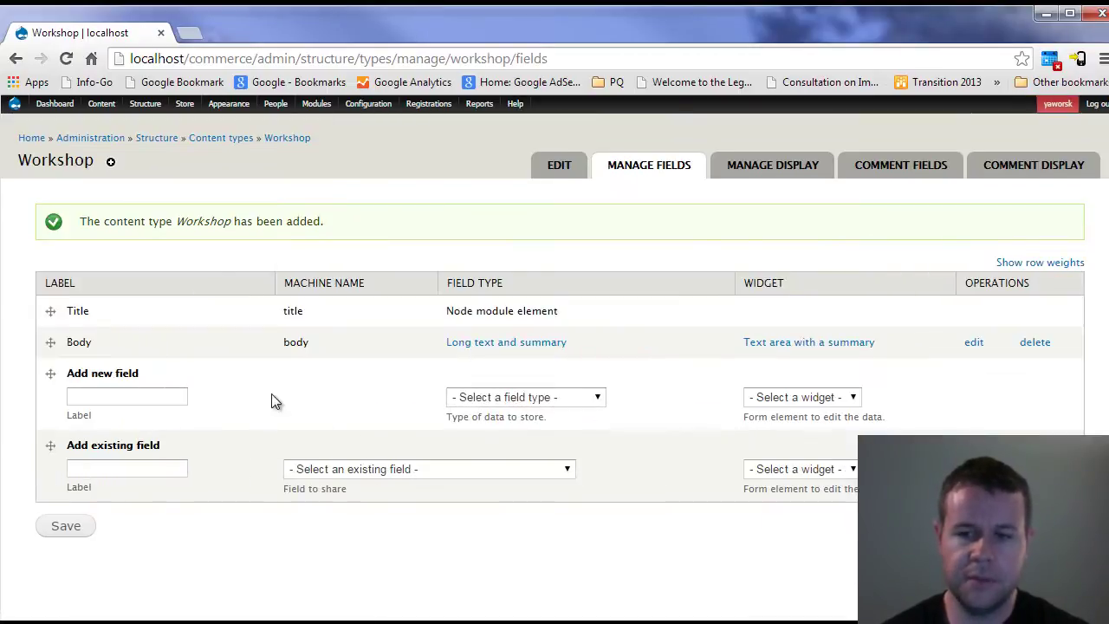
# - Add a Register field of type Product reference with an autocomplete widget
pyautogui.click(155, 397)
pyautogui.write('Register')
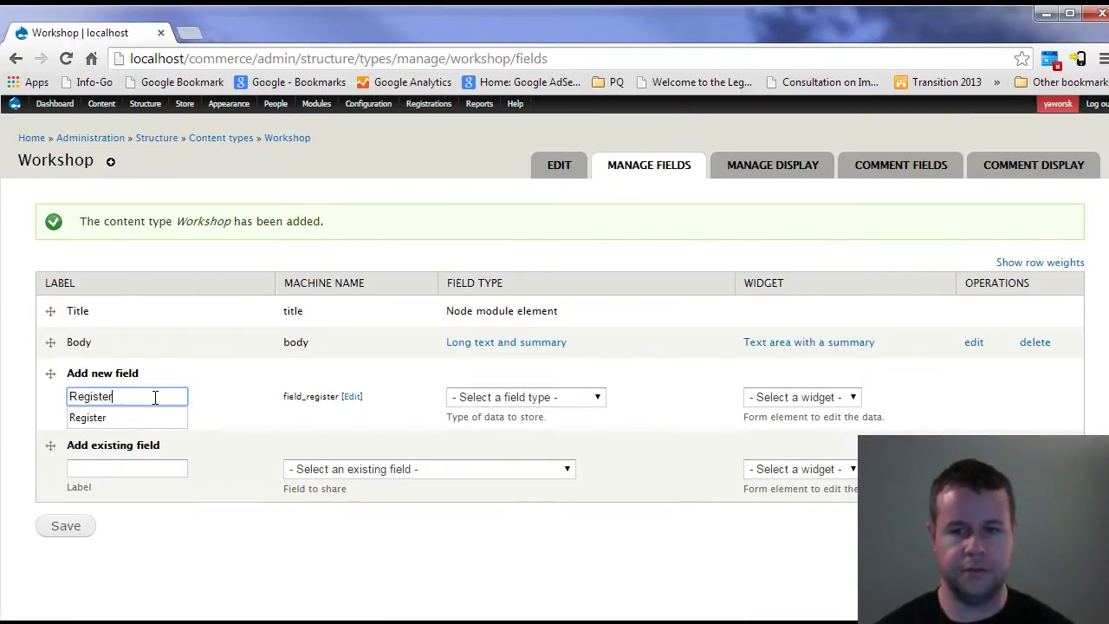
pyautogui.click(526, 396)
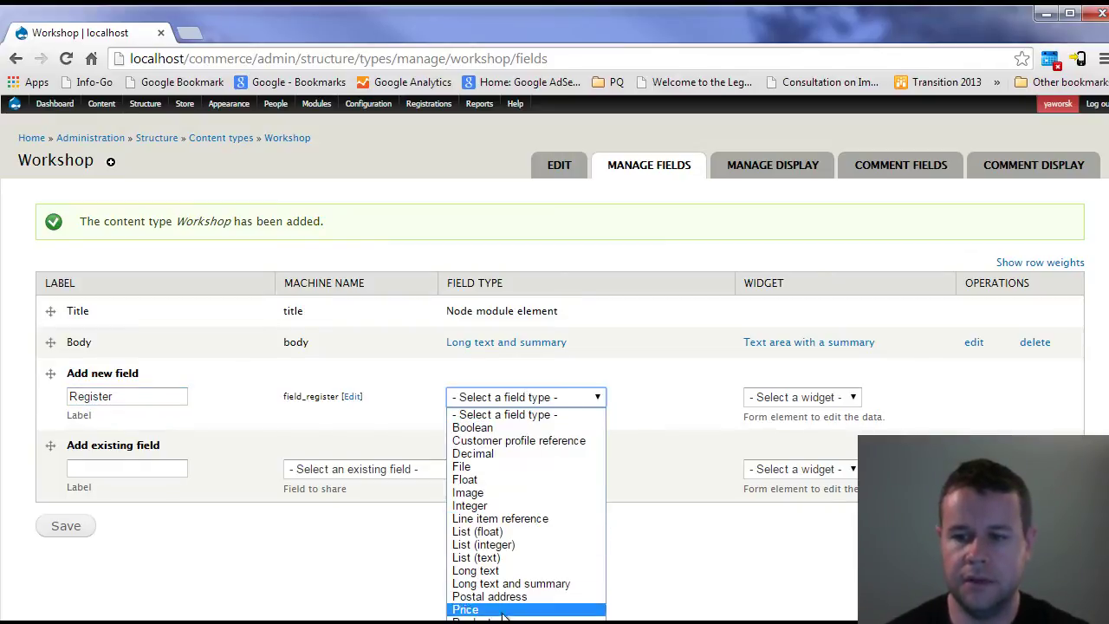
pyautogui.click(637, 579)
pyautogui.click(823, 397)
pyautogui.click(815, 457)
pyautogui.click(81, 526)
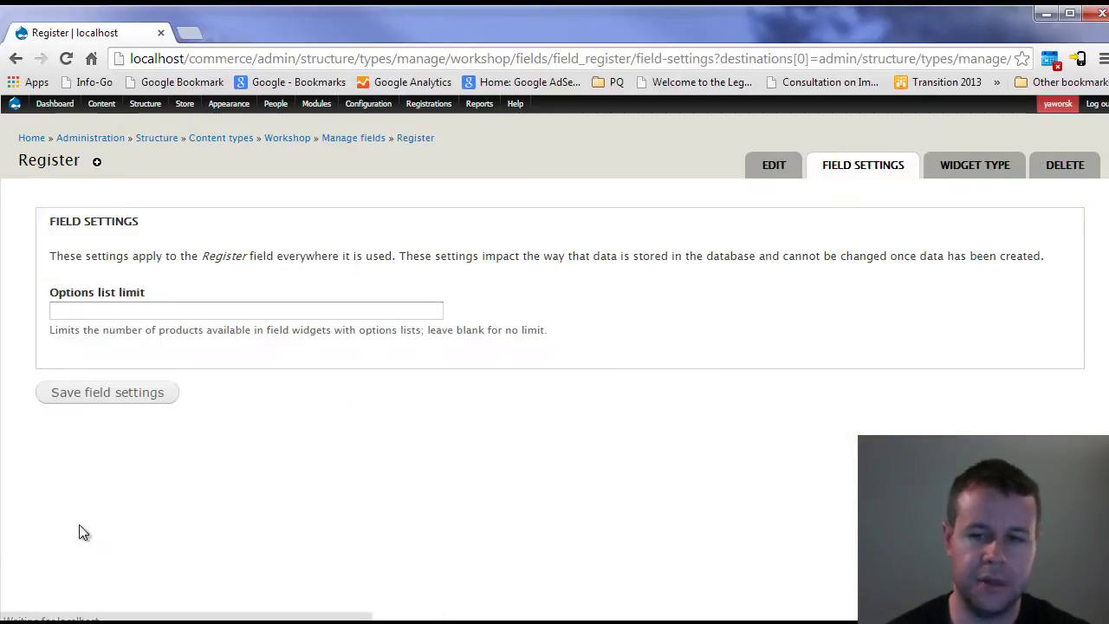
# - Accept the Register field's default options and save its settings
pyautogui.click(127, 394)
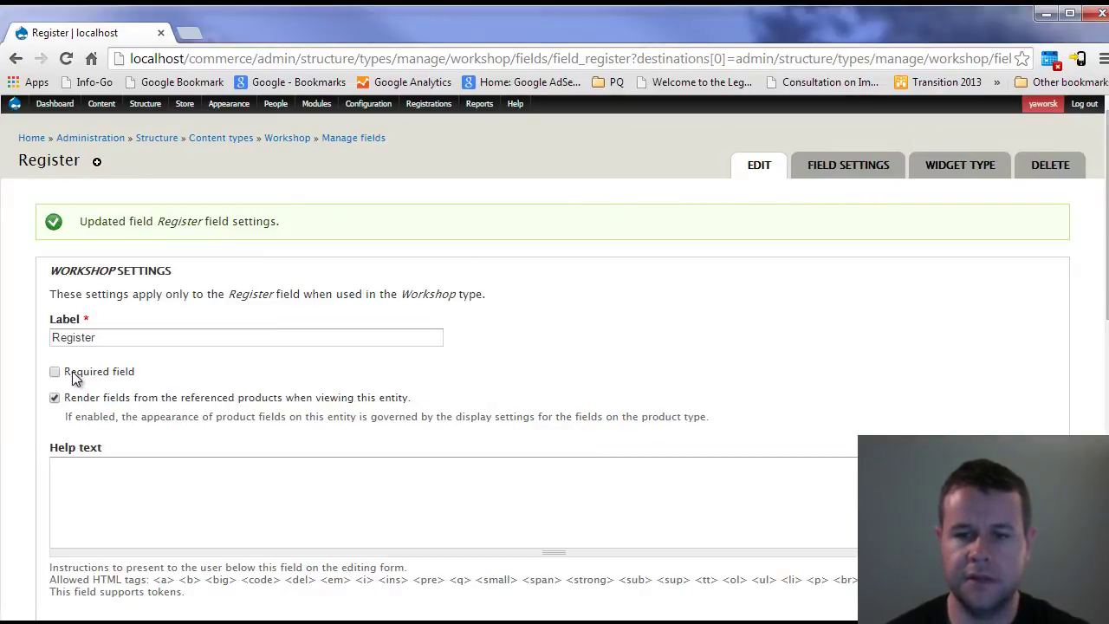
pyautogui.scroll(-5, 220, 402)
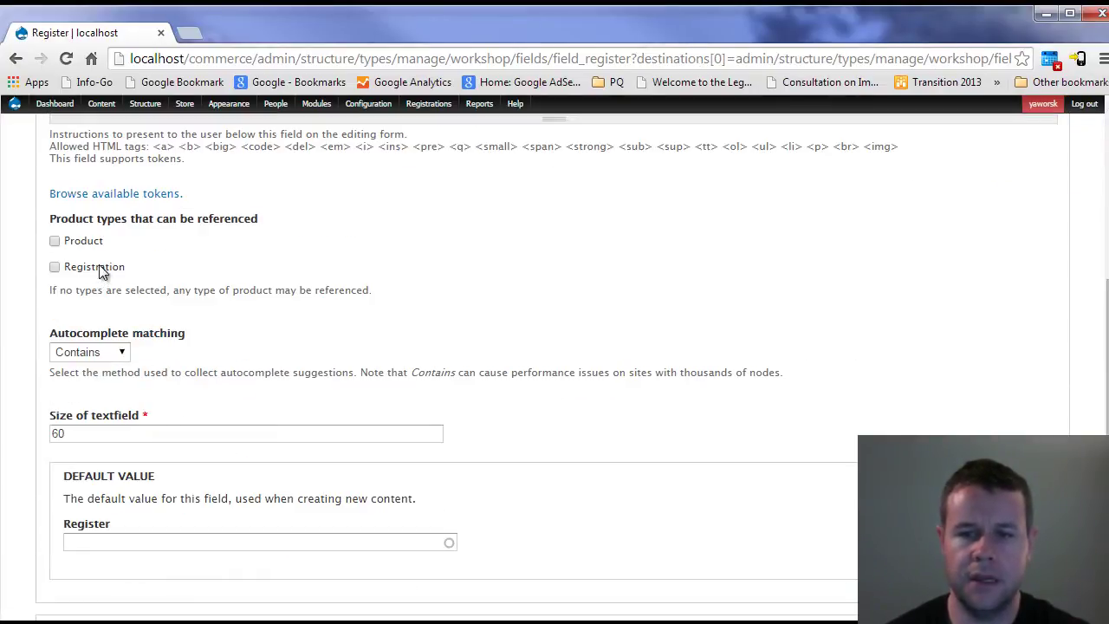
pyautogui.scroll(-3, 243, 416)
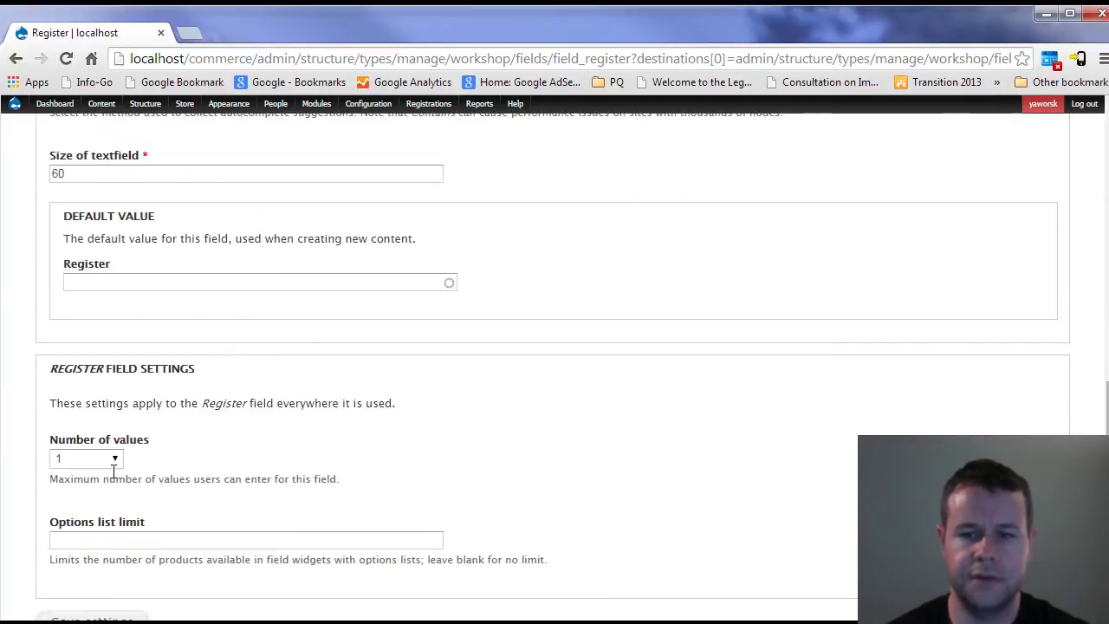
pyautogui.scroll(-1, 135, 520)
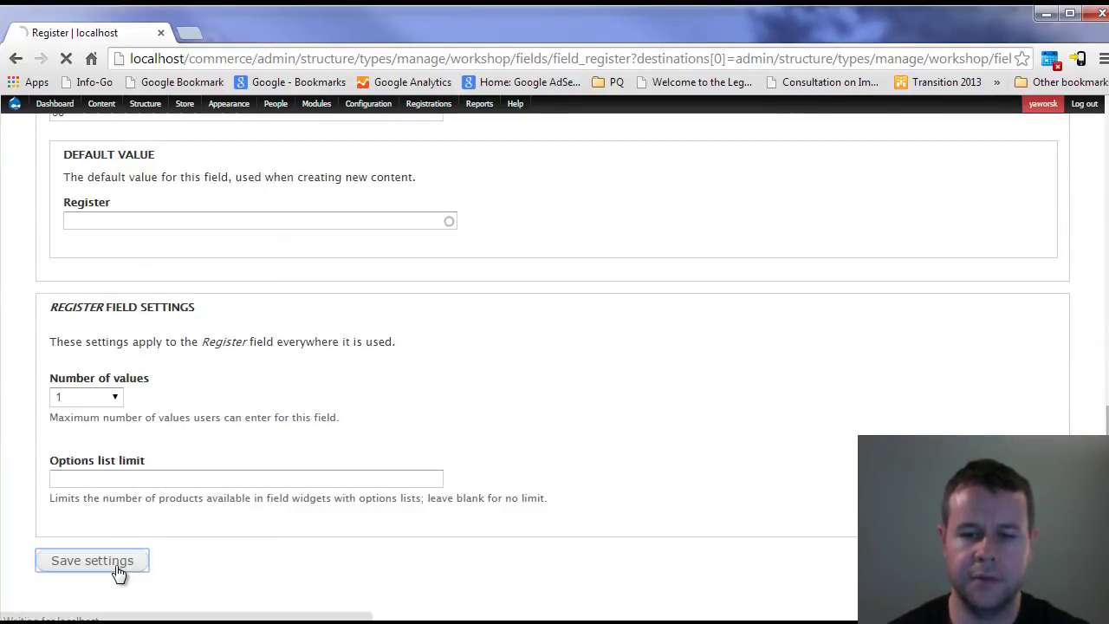
pyautogui.click(114, 572)
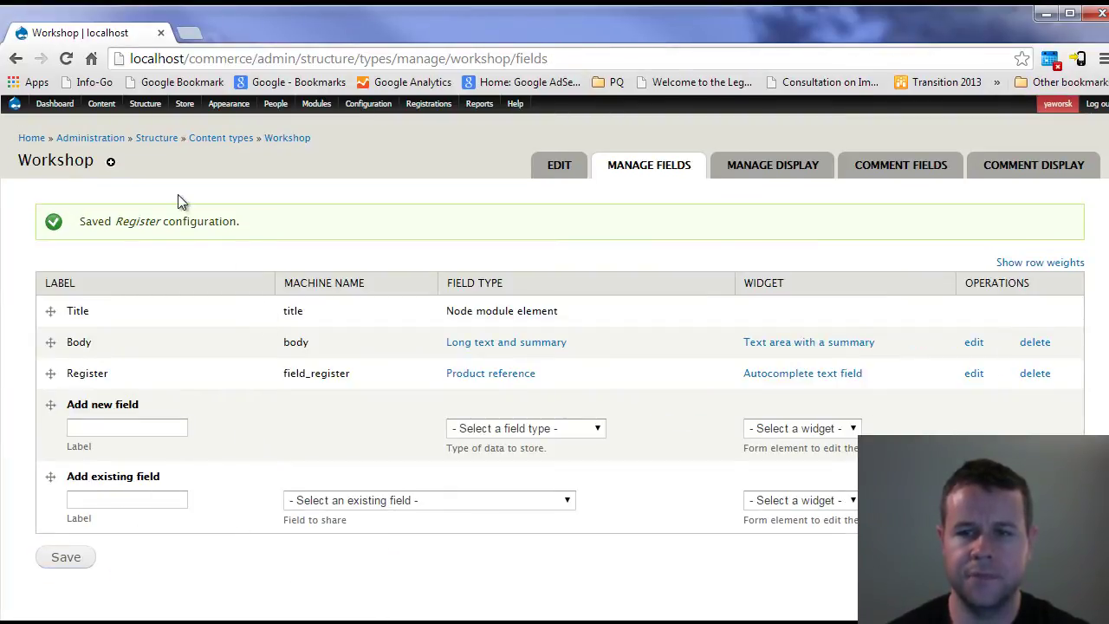
# - Start a new Workshop titled Pete's Workshop with body 'Great ready to learn.'
pyautogui.moveTo(101, 104)
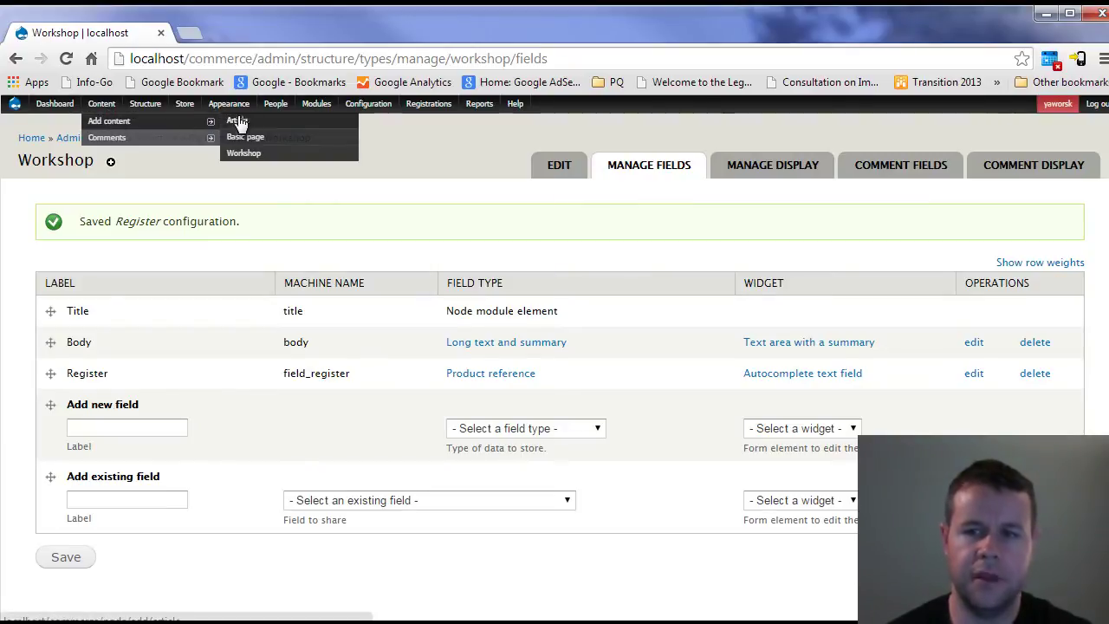
pyautogui.click(243, 153)
pyautogui.click(200, 227)
pyautogui.write("Pete's Charity Event")
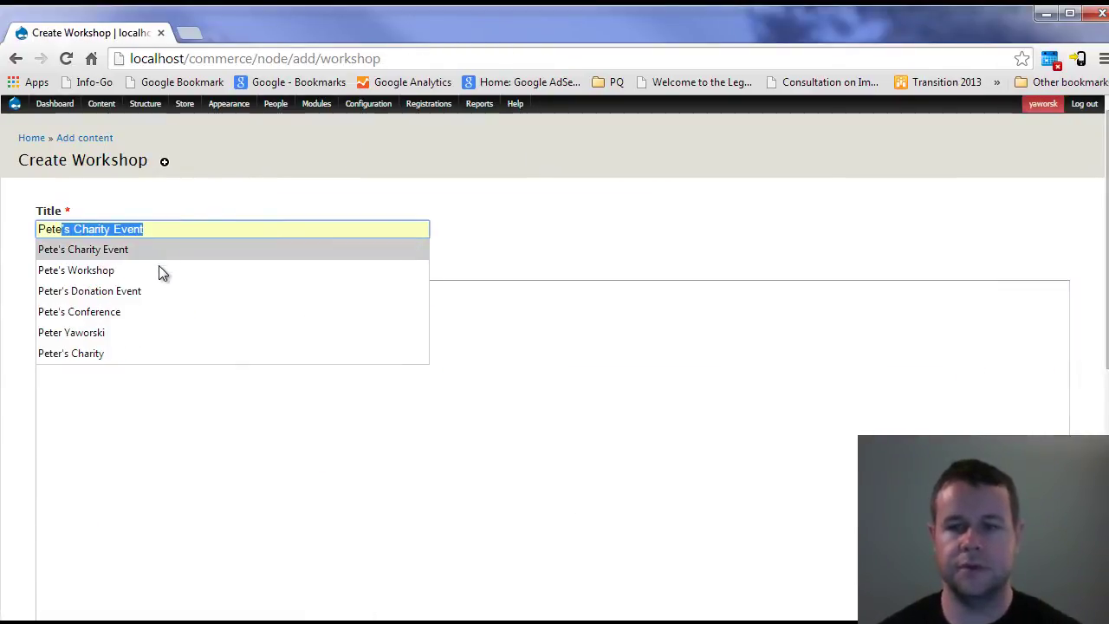
pyautogui.click(159, 271)
pyautogui.click(130, 341)
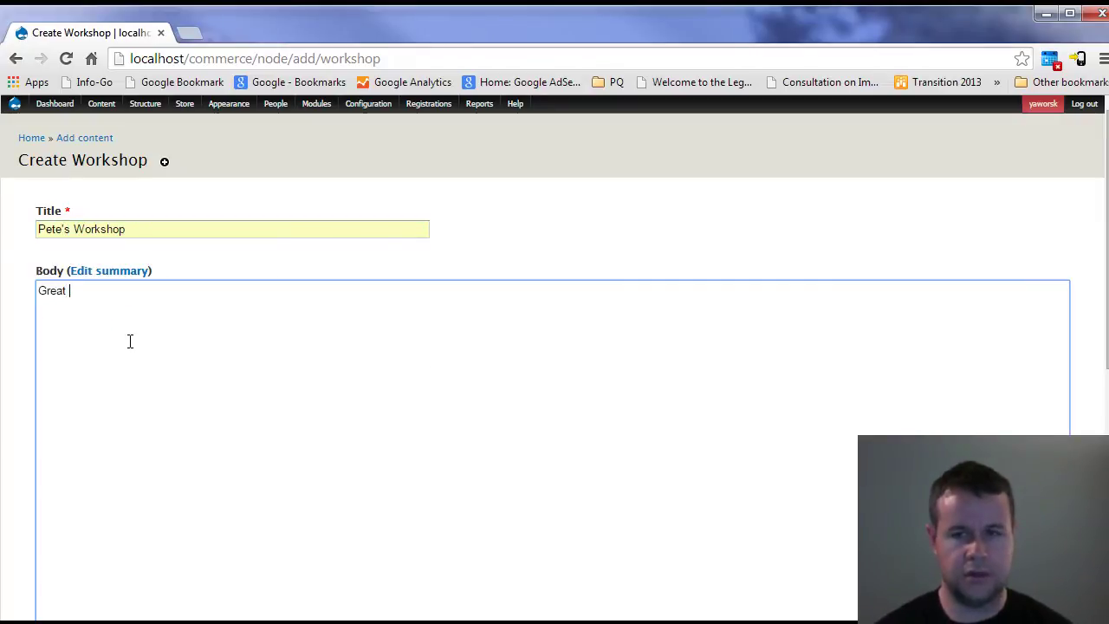
pyautogui.write('Great ready ')
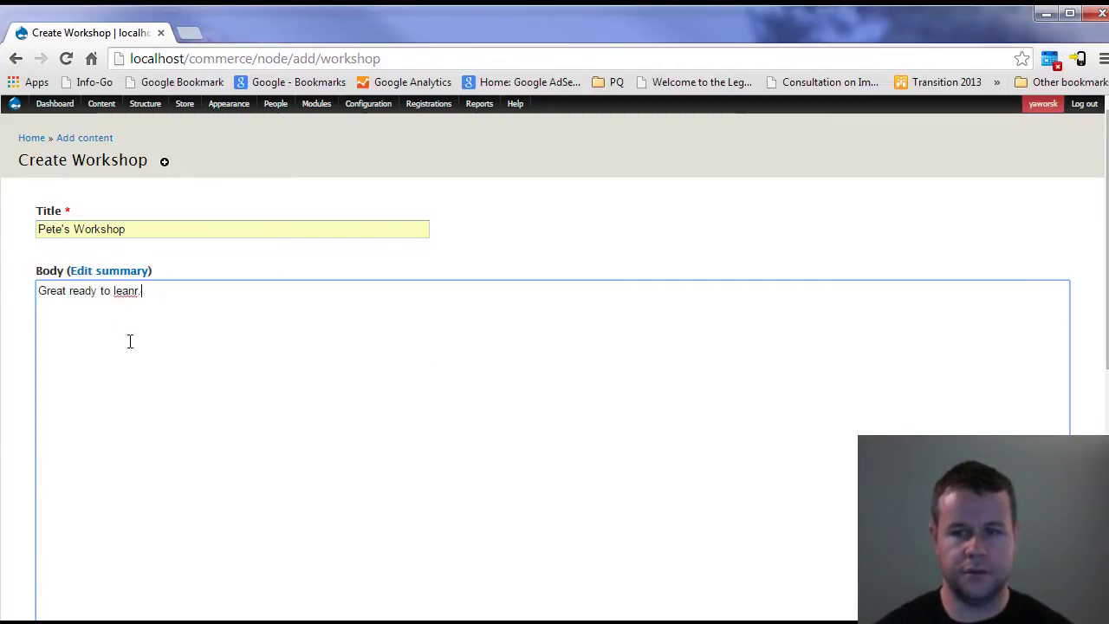
pyautogui.write('to learn.')
# - Set the Register field to the workshop_registration product
pyautogui.scroll(-5, 138, 338)
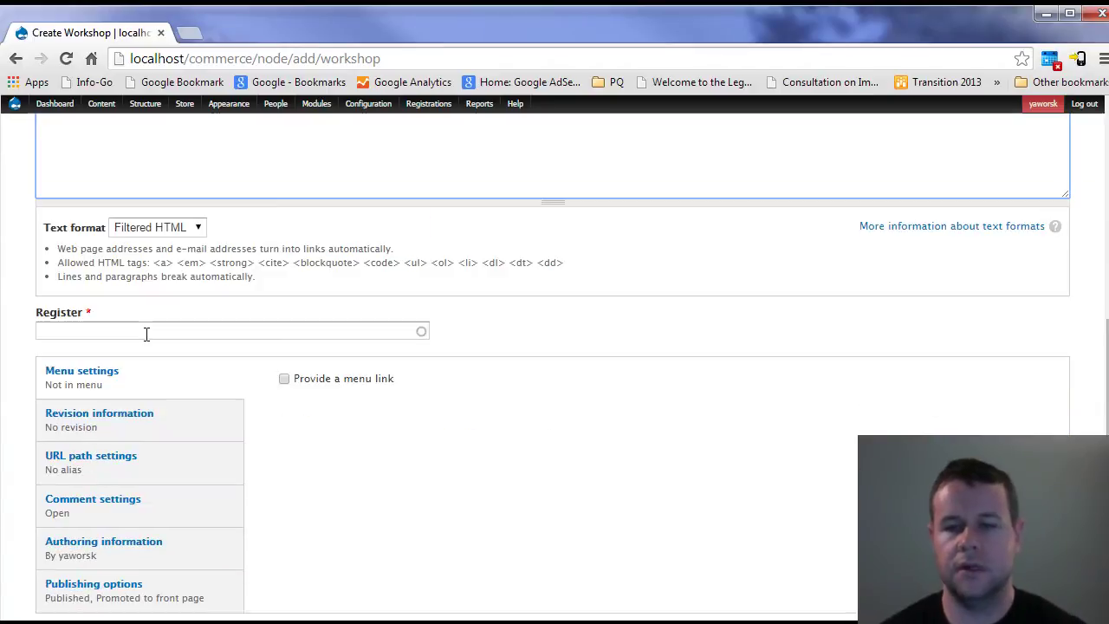
pyautogui.click(146, 336)
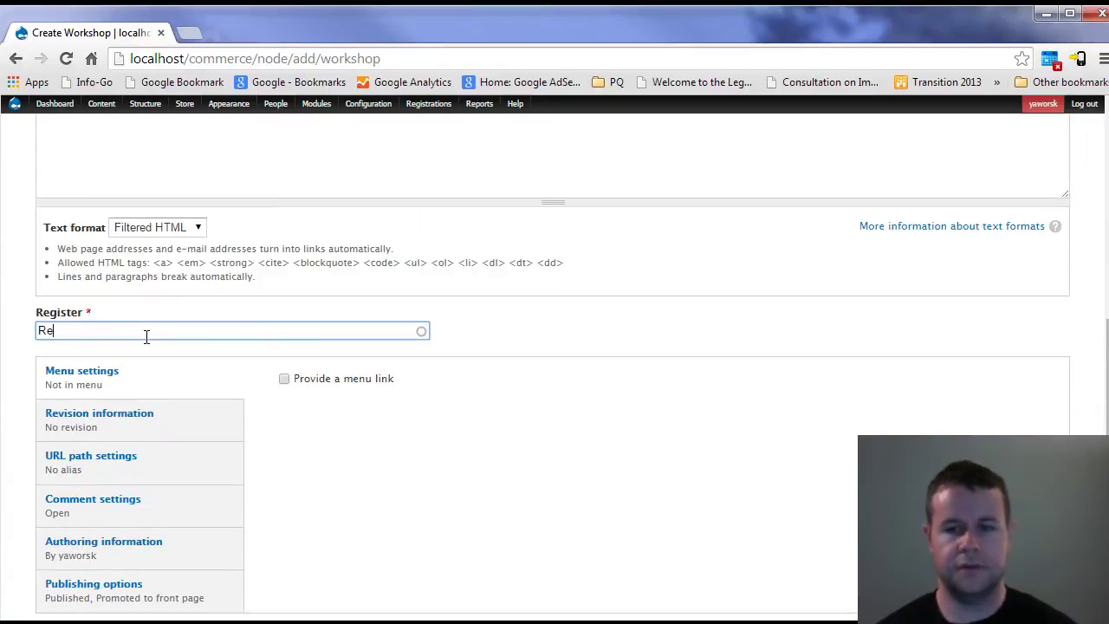
pyautogui.write('Re')
pyautogui.click(333, 347)
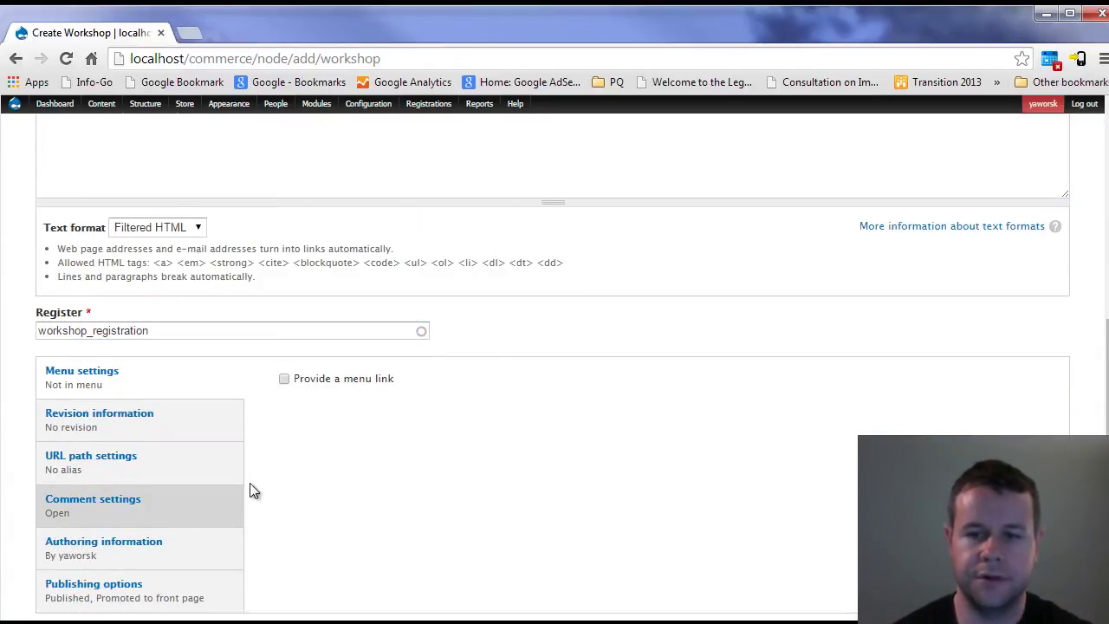
pyautogui.scroll(-2, 257, 490)
# - Save Pete's Workshop and point out the Registration and Register labels on its page
pyautogui.click(68, 565)
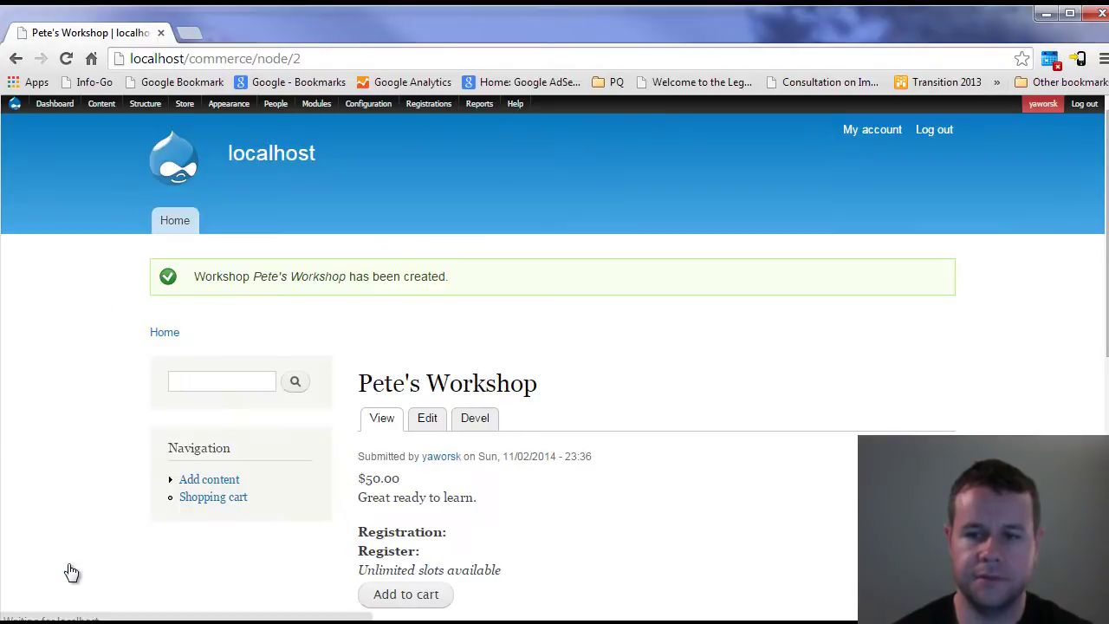
pyautogui.scroll(-1, 646, 537)
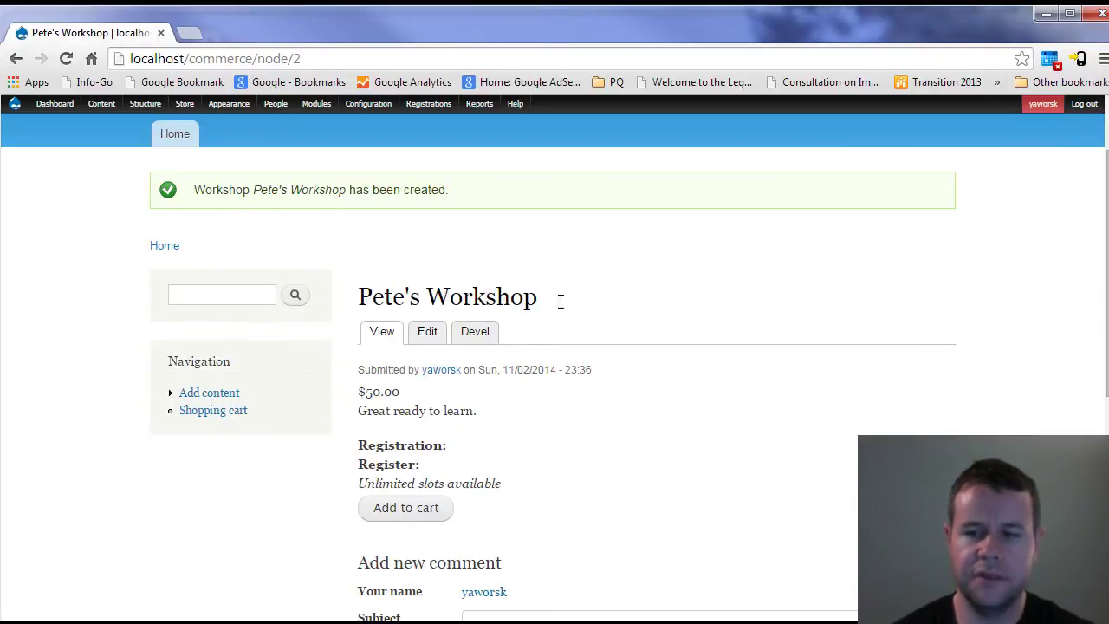
pyautogui.moveTo(360, 444); pyautogui.dragTo(449, 445)
pyautogui.moveTo(359, 464); pyautogui.dragTo(423, 465)
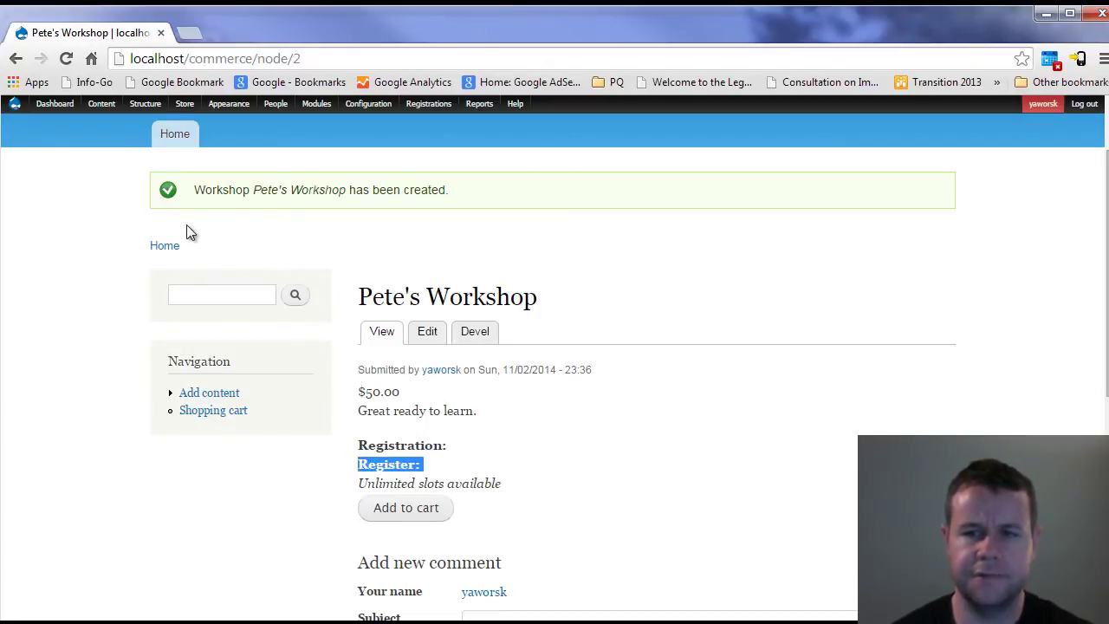
# - Set the Register label to Hidden in the Workshop content type's display and save
pyautogui.moveTo(145, 105)
pyautogui.moveTo(156, 137)
pyautogui.moveTo(314, 189)
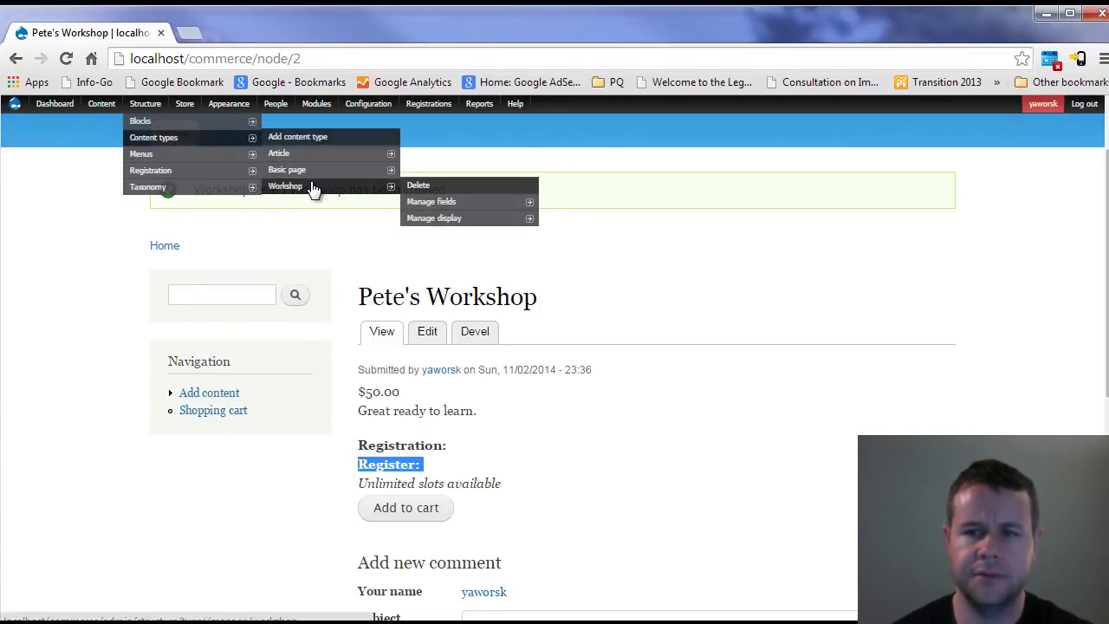
pyautogui.click(466, 224)
pyautogui.scroll(-1, 379, 389)
pyautogui.click(230, 421)
pyautogui.click(227, 463)
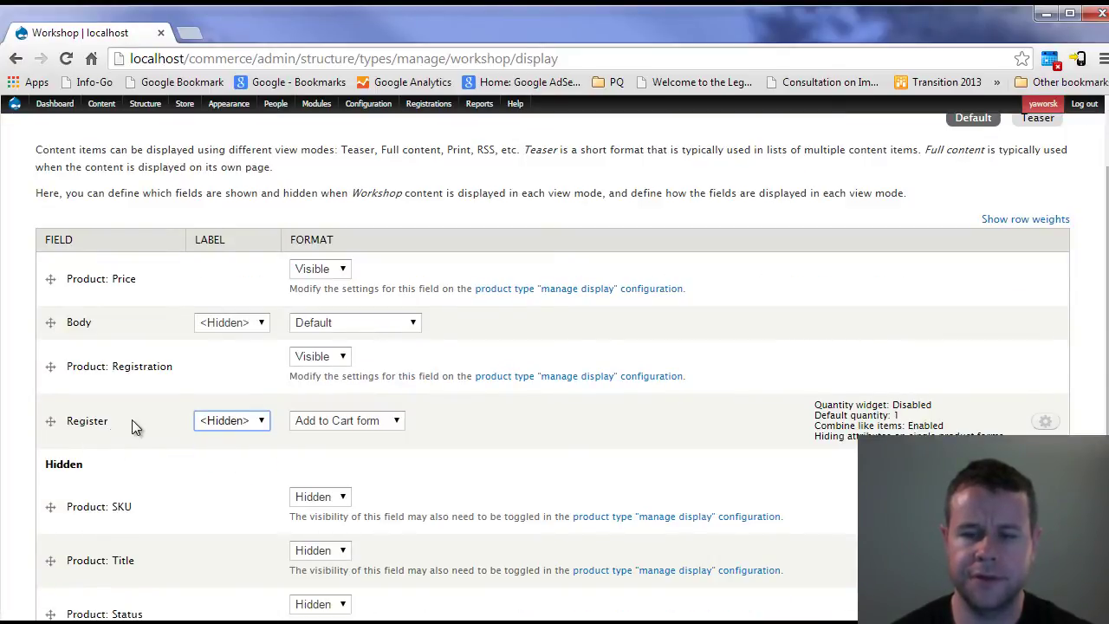
pyautogui.scroll(-3, 132, 419)
pyautogui.click(70, 559)
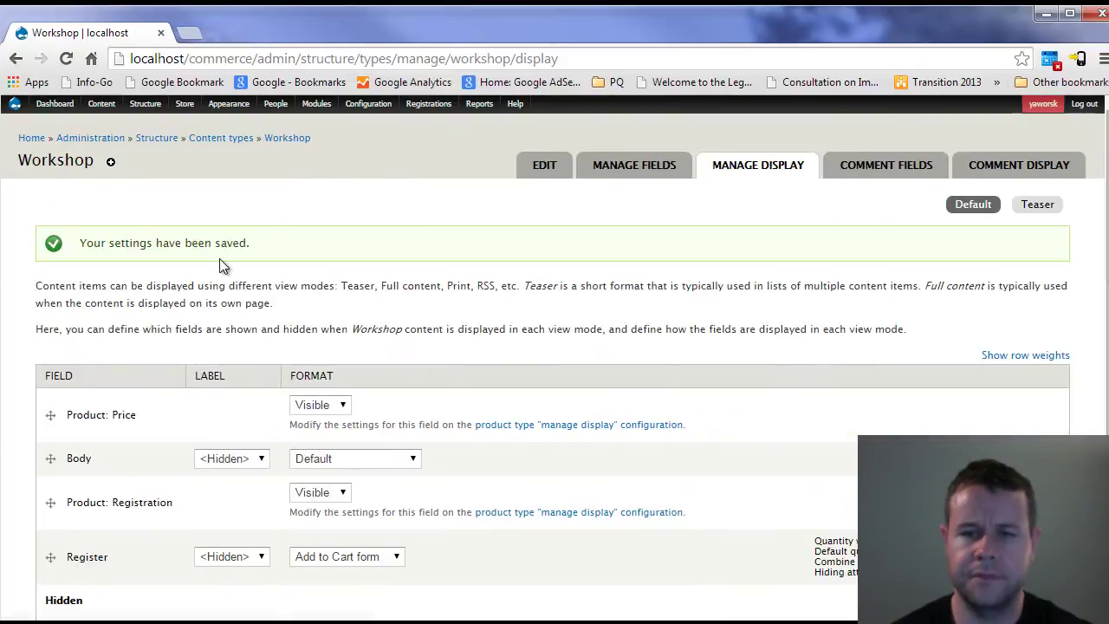
# - Hide the Registration label on the Registration product type display, save, and go Home
pyautogui.moveTo(186, 106)
pyautogui.moveTo(195, 155)
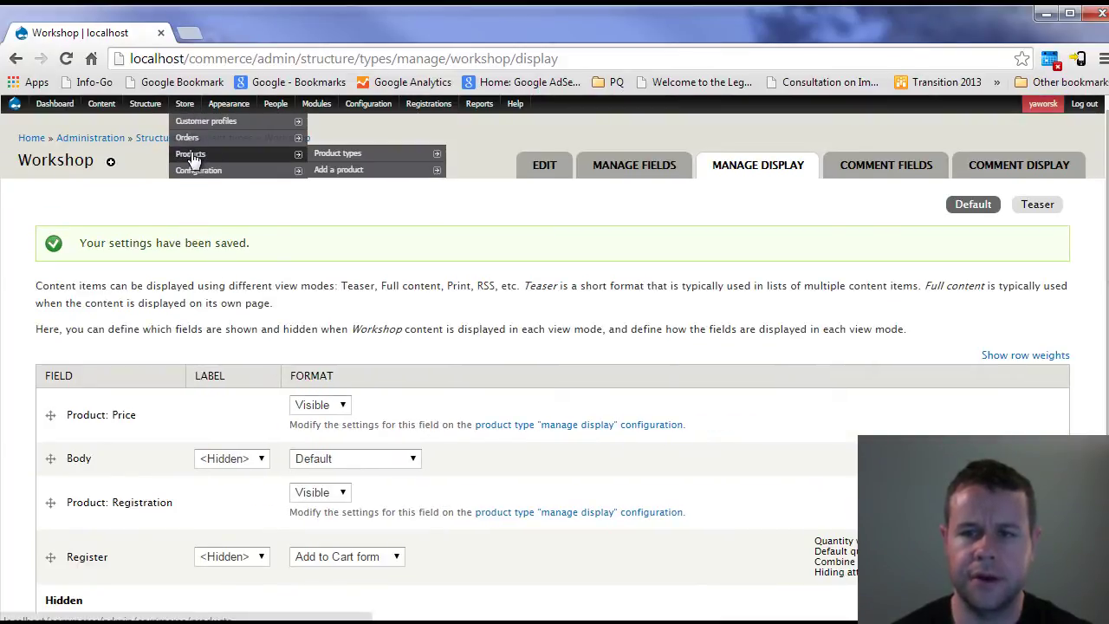
pyautogui.moveTo(366, 153)
pyautogui.moveTo(505, 189)
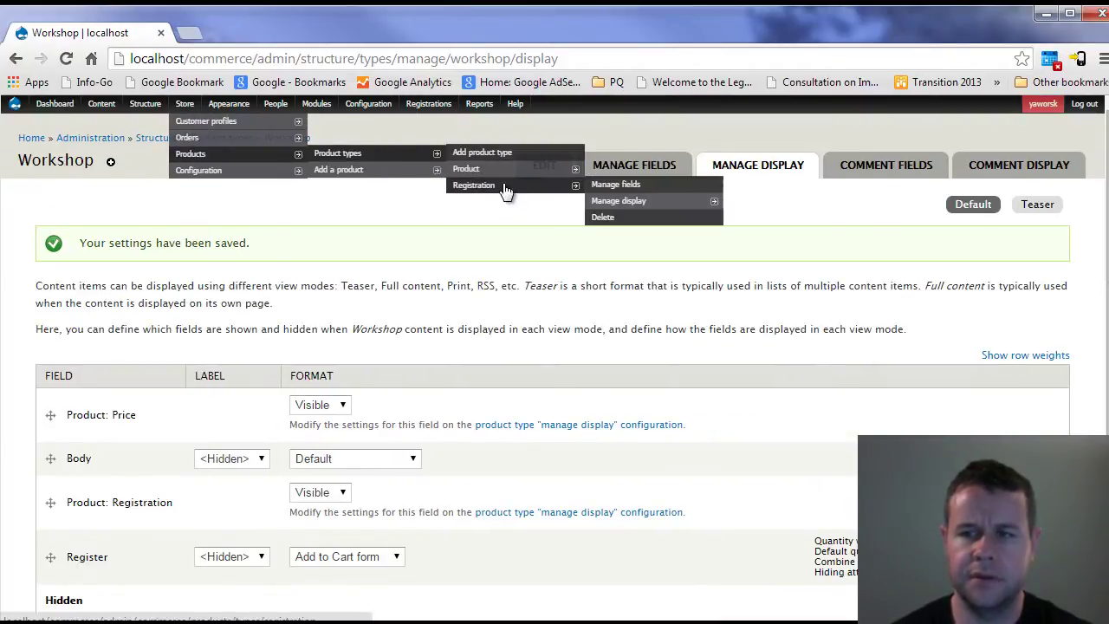
pyautogui.click(623, 200)
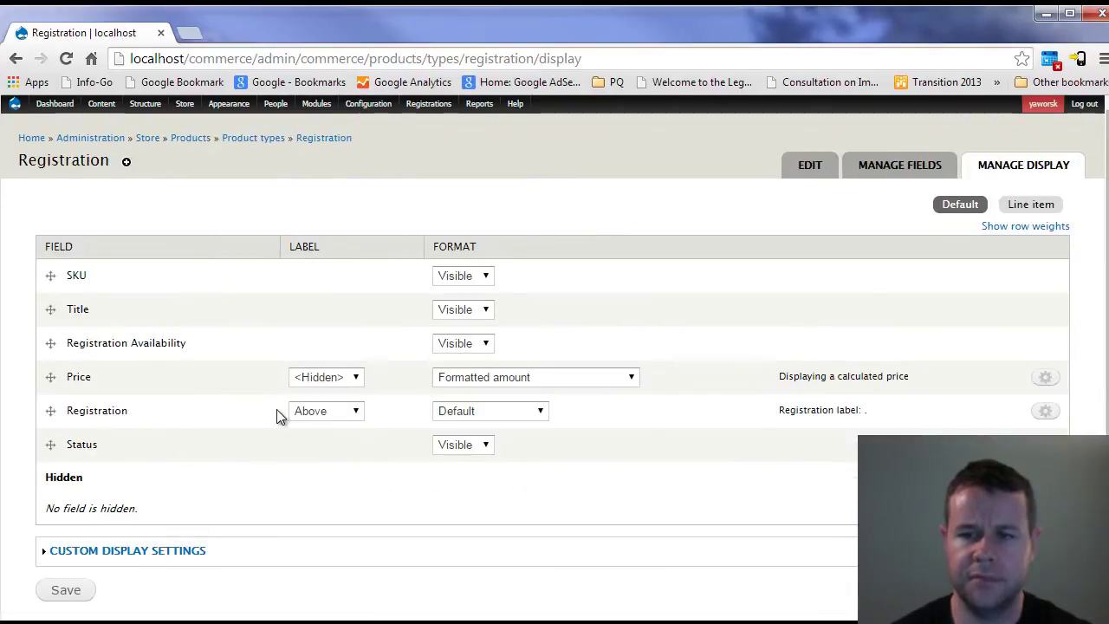
pyautogui.click(313, 412)
pyautogui.click(306, 440)
pyautogui.click(313, 418)
pyautogui.click(308, 455)
pyautogui.click(73, 590)
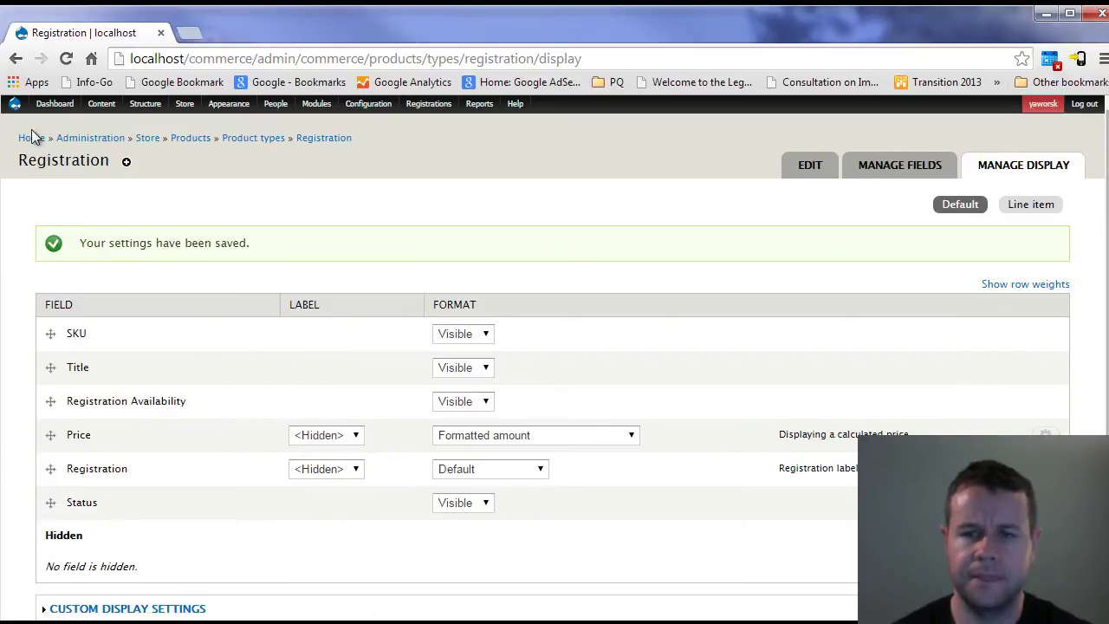
pyautogui.click(31, 138)
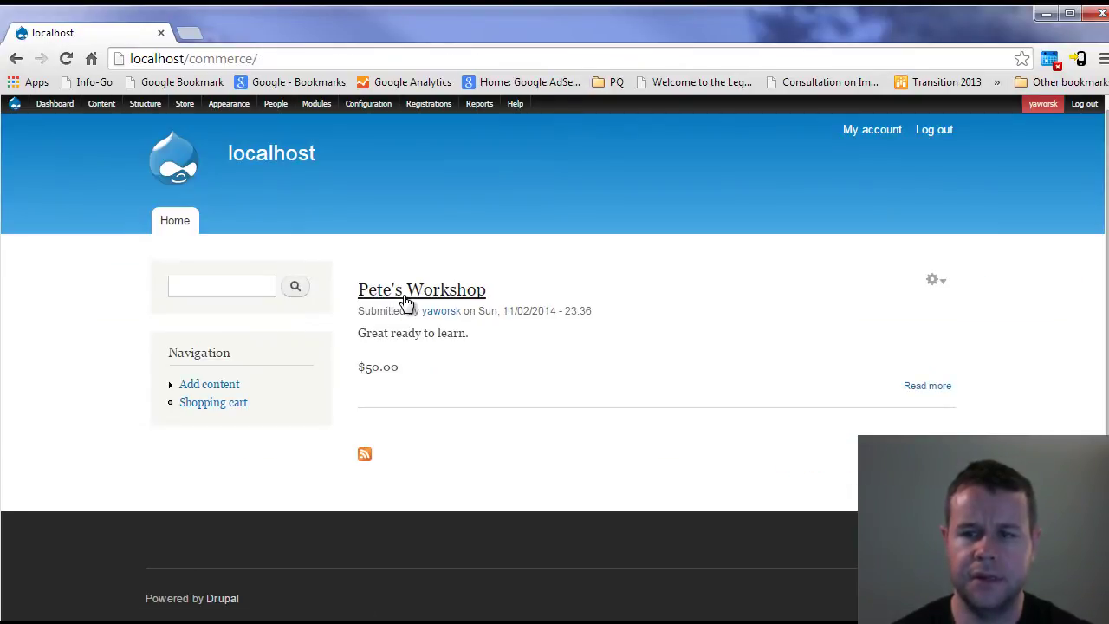
# - Open Pete's Workshop, noting its $50.00 price and available slots, and add it to the cart
pyautogui.click(407, 295)
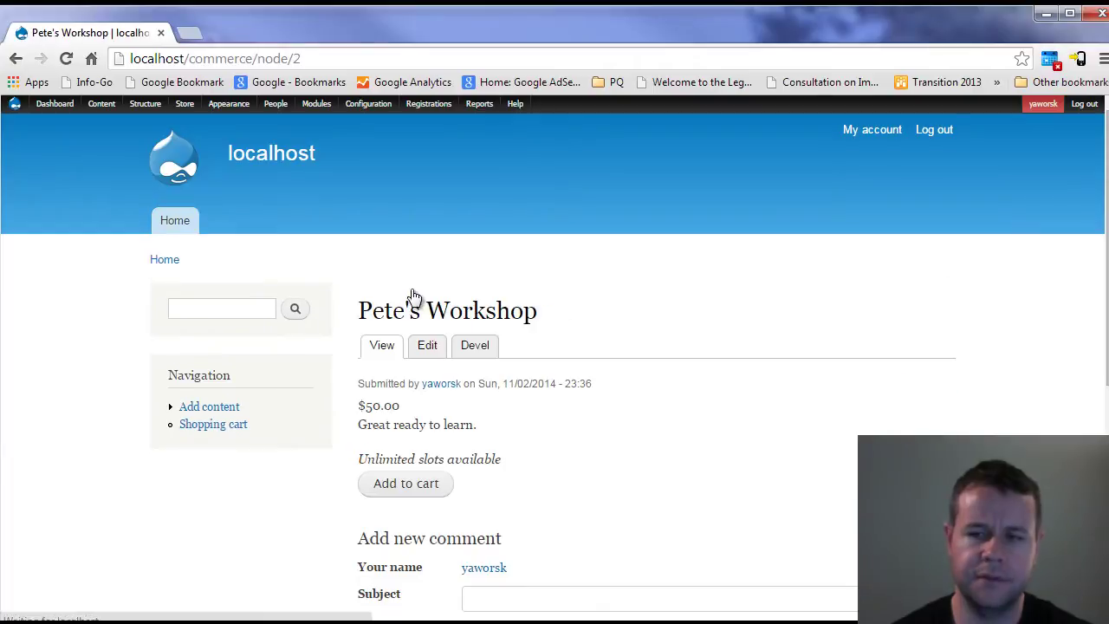
pyautogui.tripleClick(367, 407)
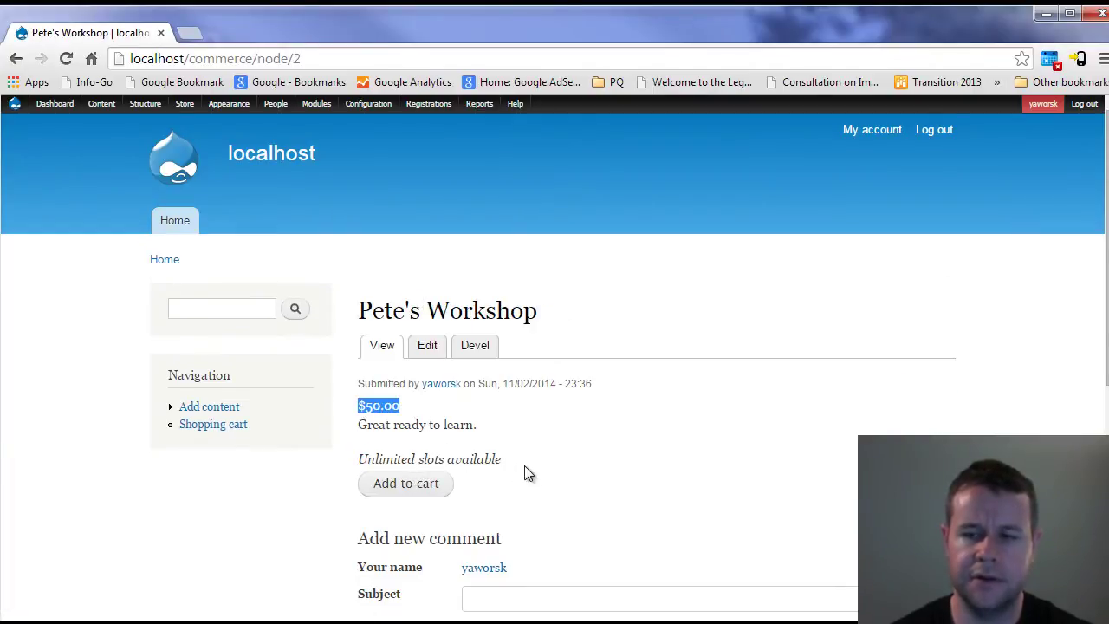
pyautogui.moveTo(511, 459); pyautogui.dragTo(416, 459)
pyautogui.click(422, 490)
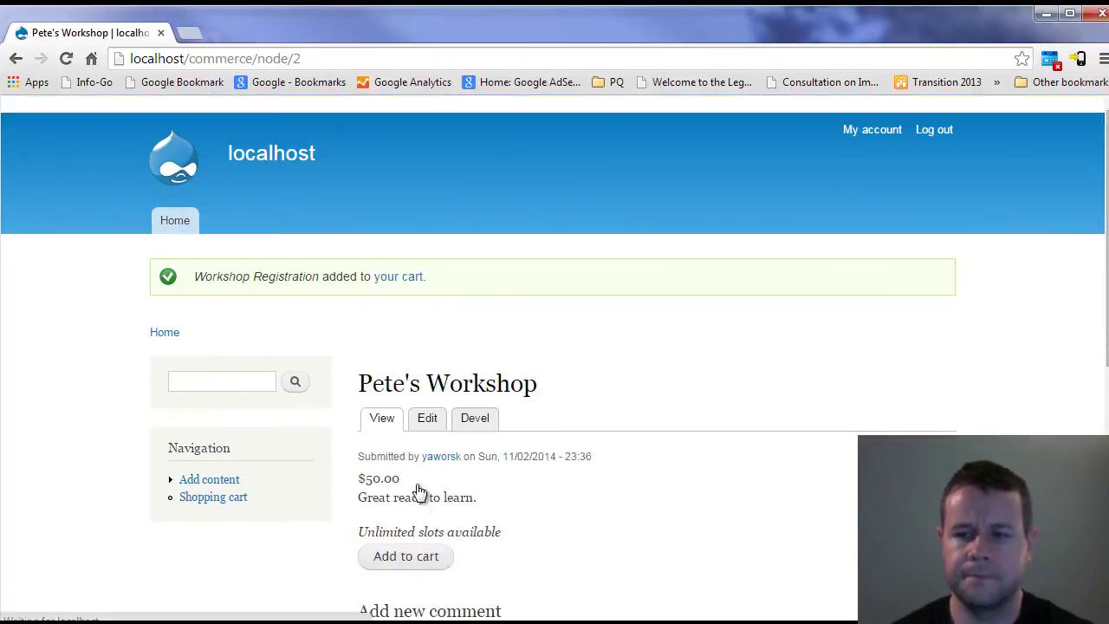
# - Check out from the cart and set the first registration to be for Myself
pyautogui.click(395, 277)
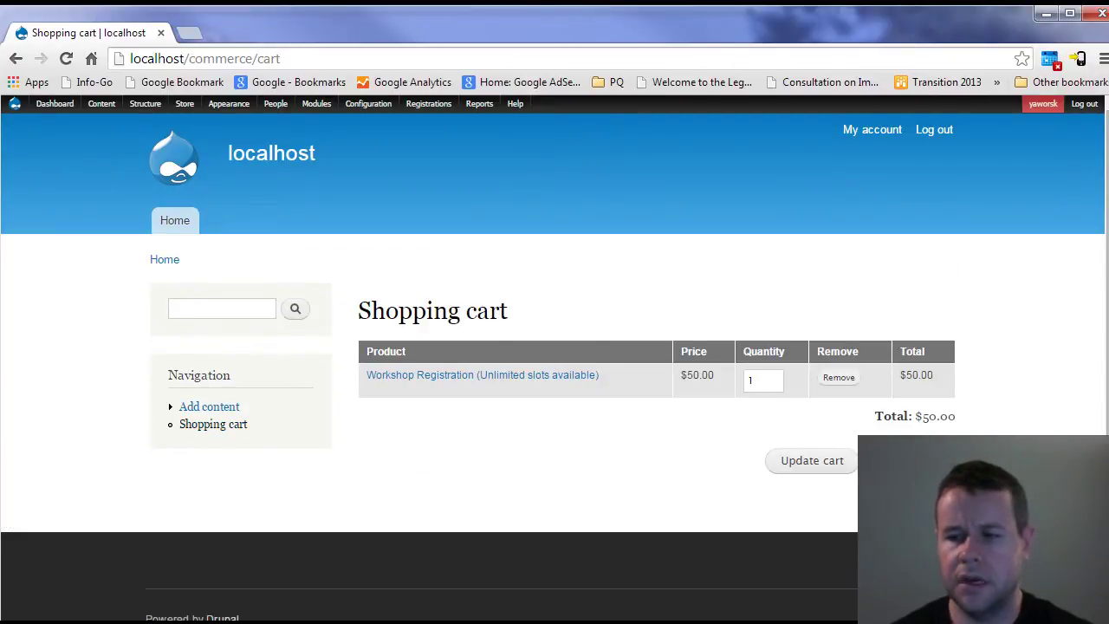
pyautogui.click(892, 460)
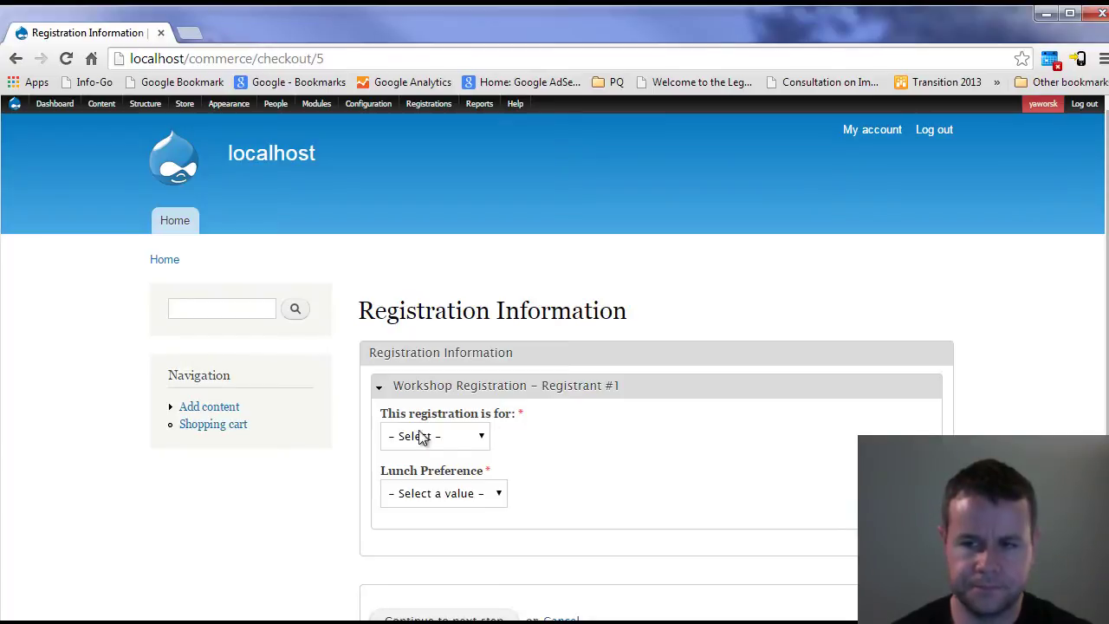
pyautogui.scroll(-2, 482, 354)
pyautogui.scroll(1, 483, 359)
pyautogui.click(433, 355)
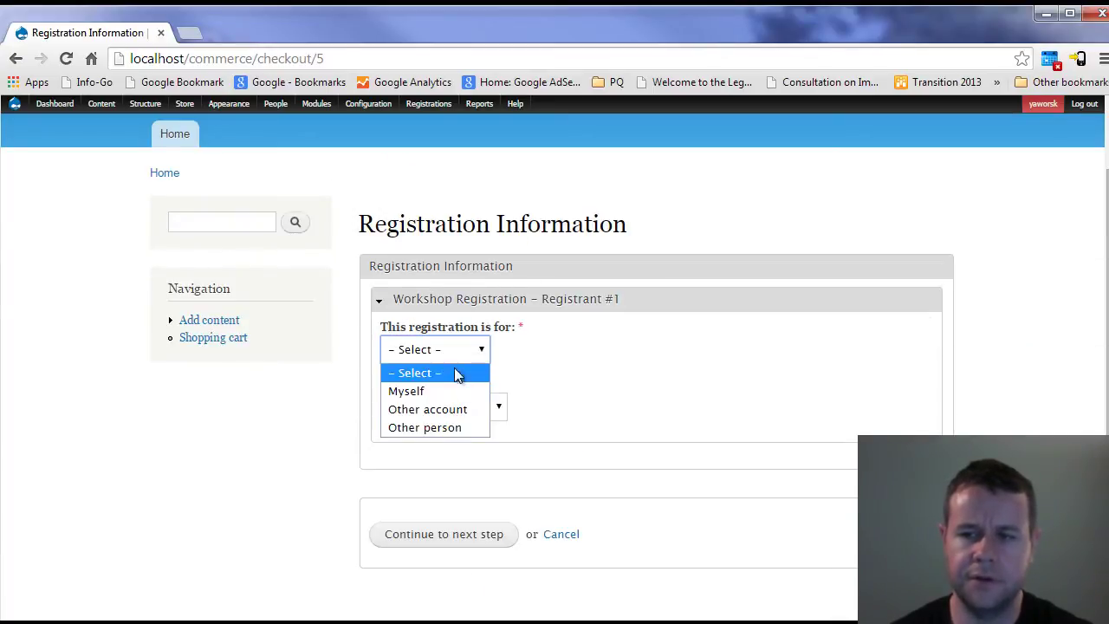
pyautogui.click(420, 379)
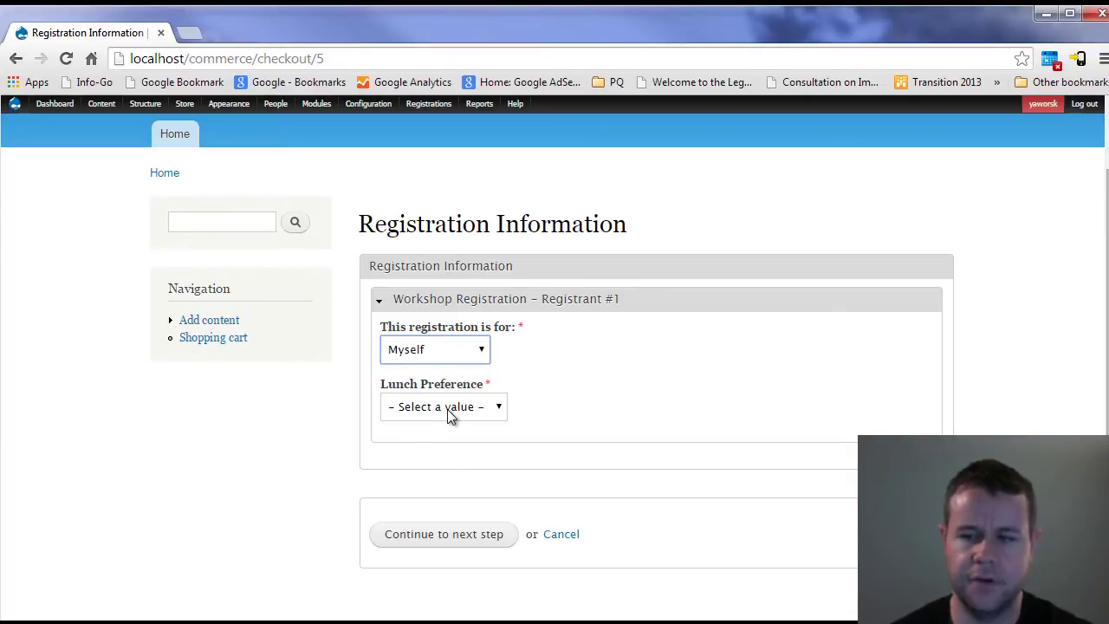
pyautogui.click(450, 411)
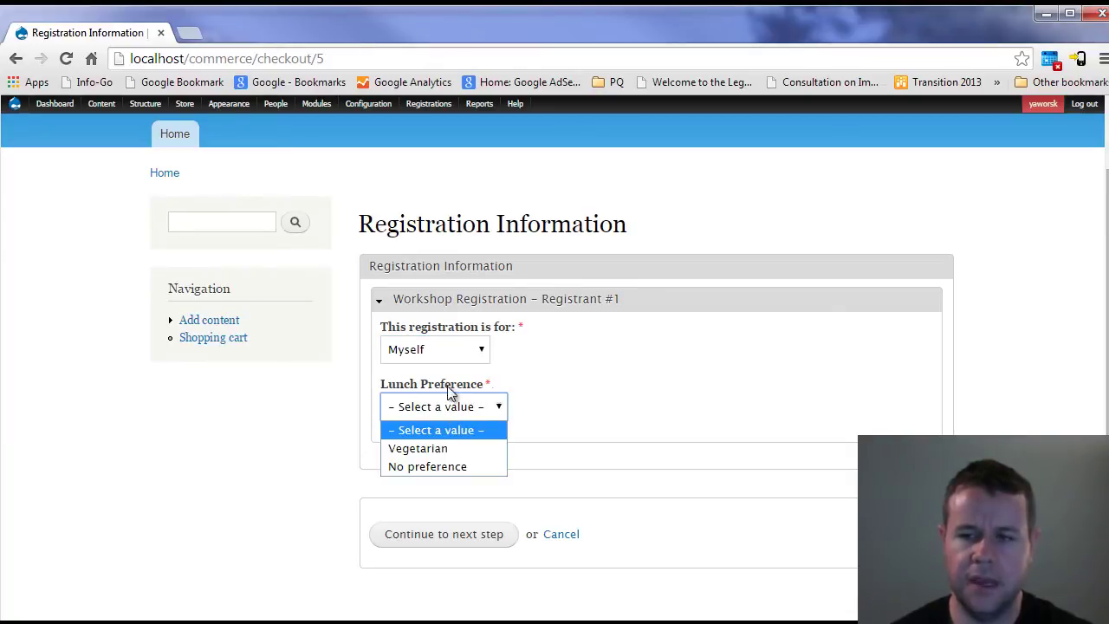
# - Choose Vegetarian for lunch, continue to billing, and point out the workshop item in the cart
pyautogui.click(451, 450)
pyautogui.click(470, 535)
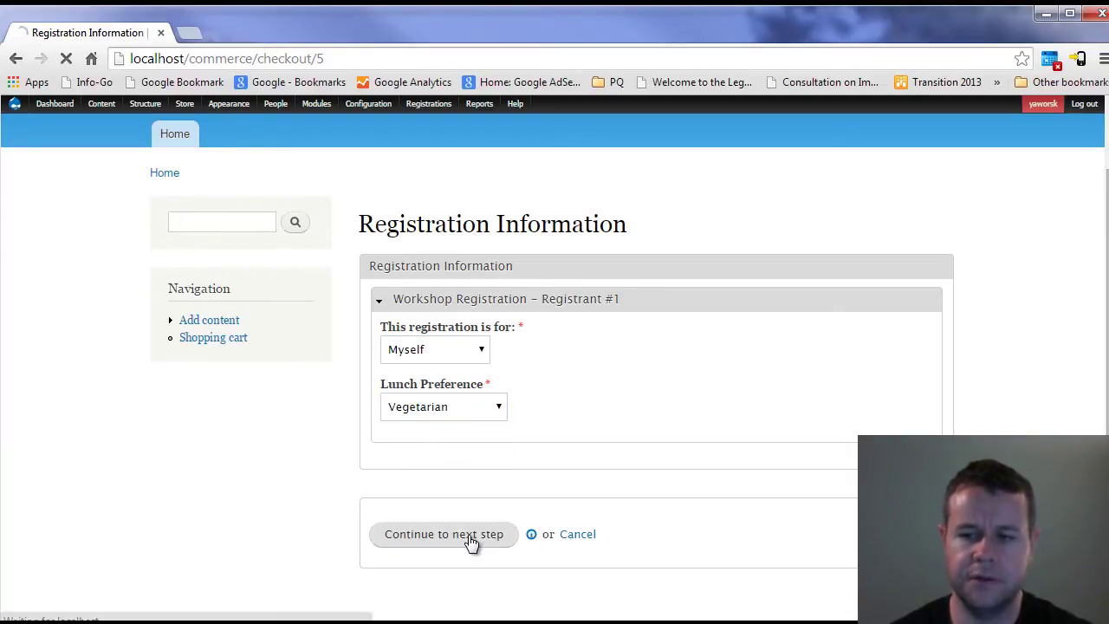
pyautogui.scroll(-1, 675, 418)
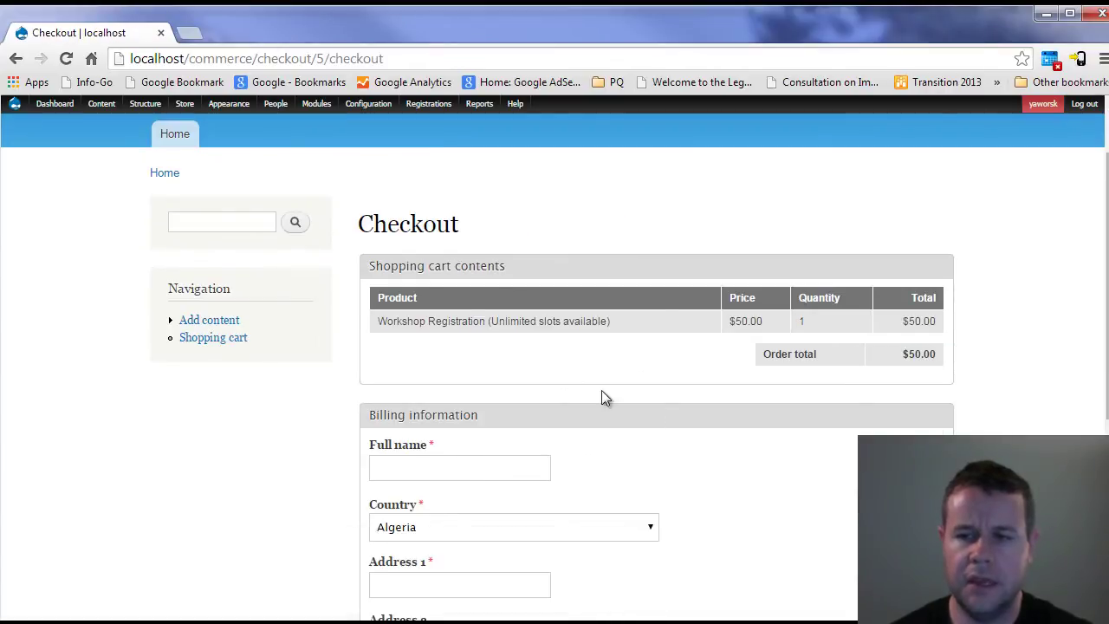
pyautogui.doubleClick(395, 225)
pyautogui.moveTo(506, 314); pyautogui.dragTo(876, 327)
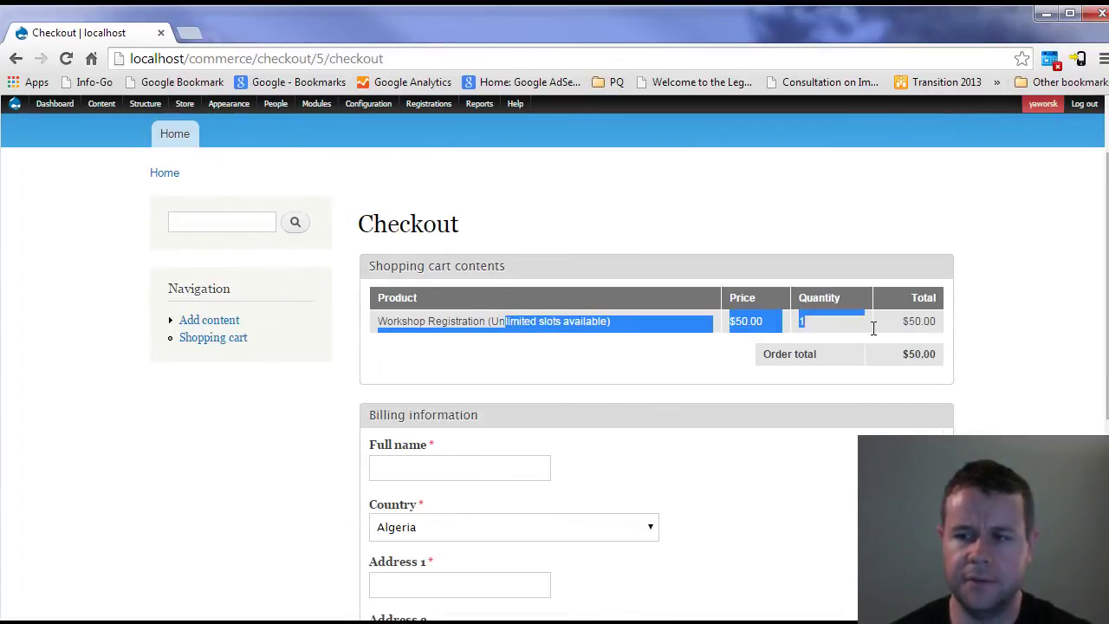
pyautogui.click(881, 336)
# - Enter the billing full name and 'tet' for address, postal code and city, then continue
pyautogui.scroll(-1, 531, 396)
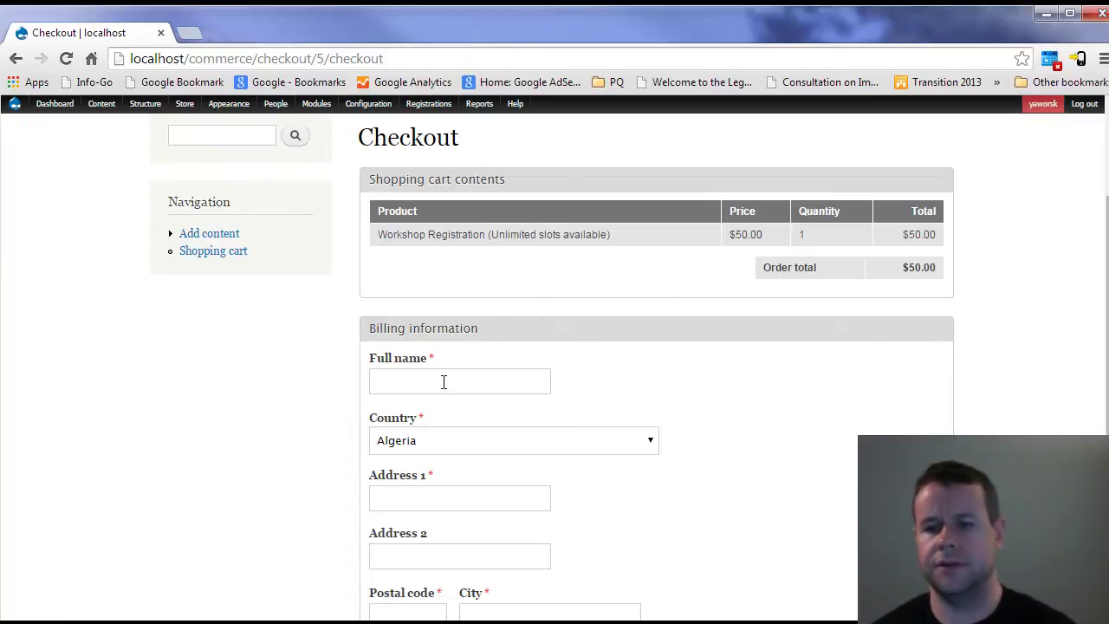
pyautogui.click(435, 379)
pyautogui.write('Peter')
pyautogui.press('Tab')
pyautogui.scroll(-2, 512, 389)
pyautogui.click(464, 334)
pyautogui.write('tet')
pyautogui.click(422, 433)
pyautogui.write('tet')
pyautogui.click(508, 454)
pyautogui.write('tet')
pyautogui.click(477, 543)
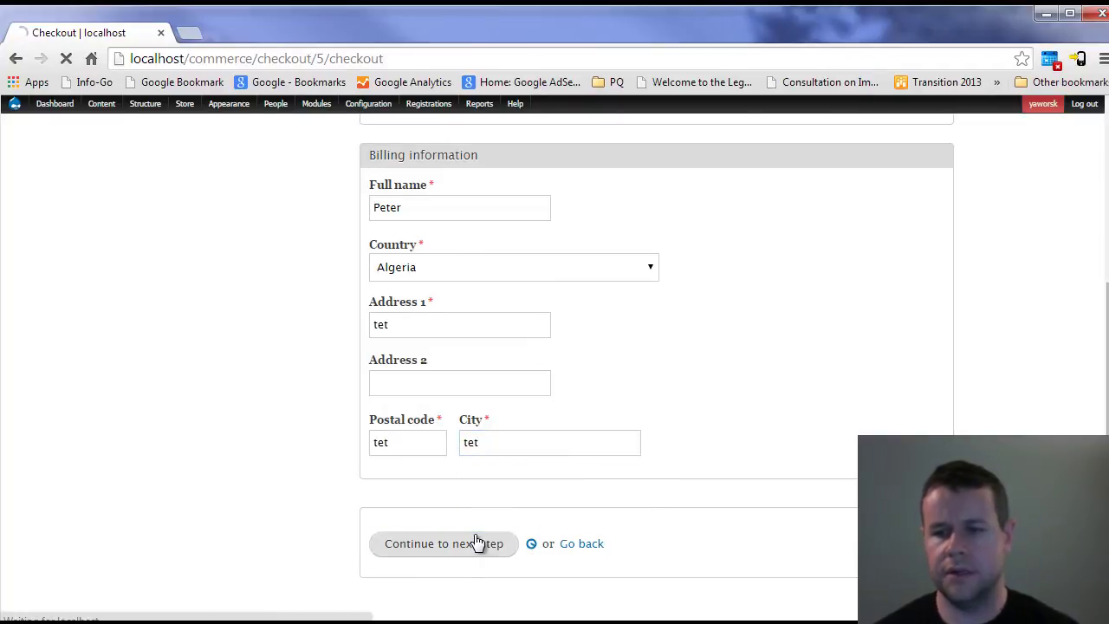
# - Point out the registration count line on the review order page
pyautogui.scroll(-1, 467, 490)
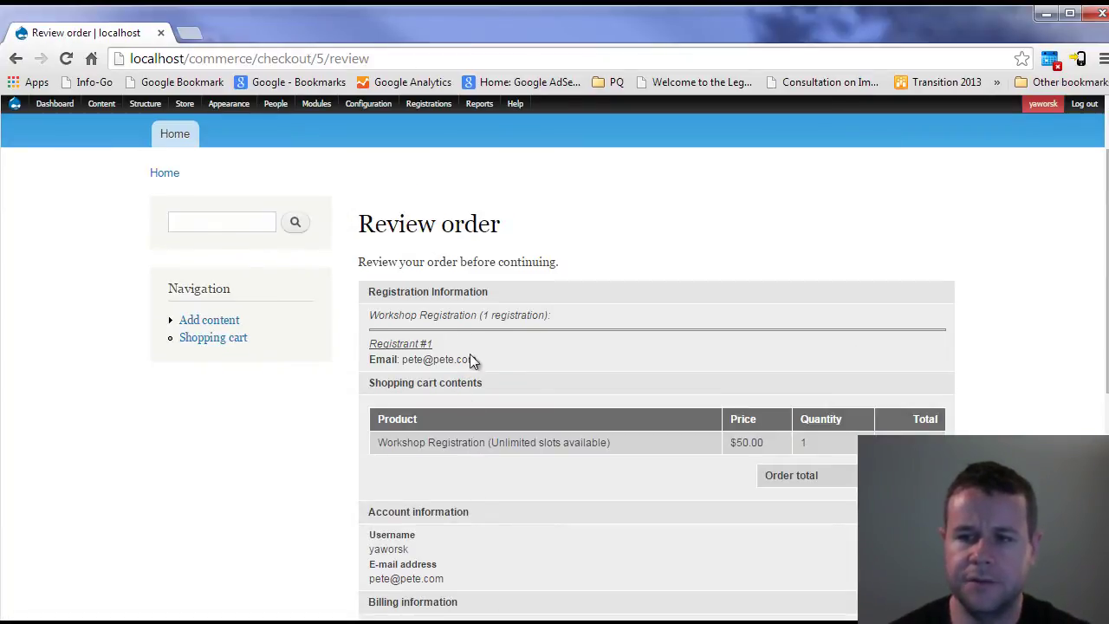
pyautogui.moveTo(418, 316); pyautogui.dragTo(560, 318)
pyautogui.click(560, 317)
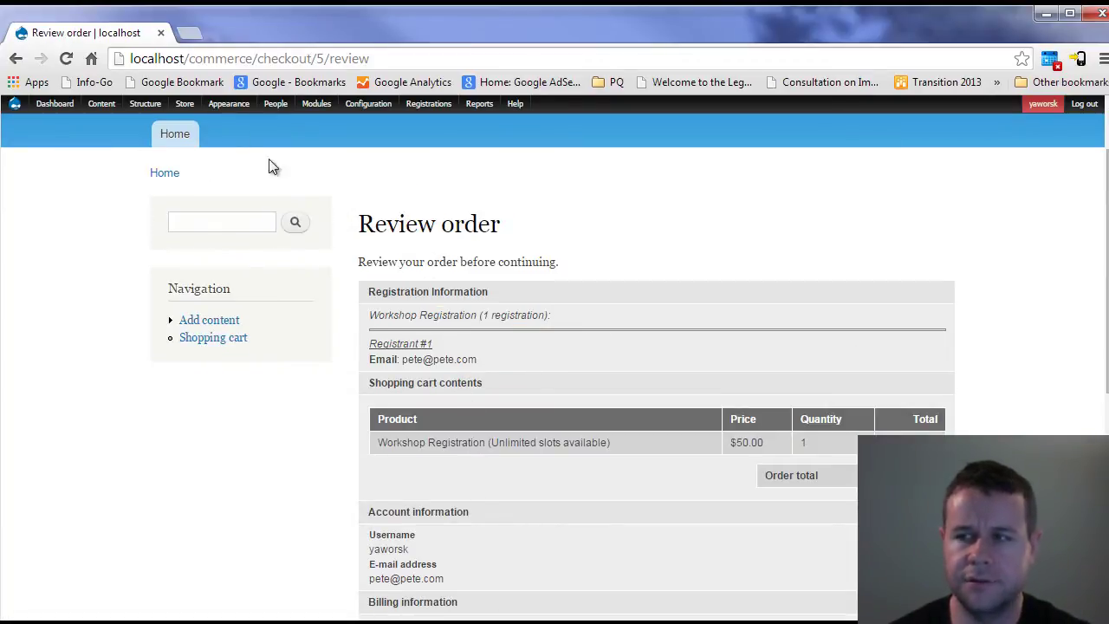
# - Open Registrations in a new tab, show All Registrations, and note Checkout: Review and Pending states
pyautogui.moveTo(223, 171)
pyautogui.middleClick(425, 106)
pyautogui.click(216, 32)
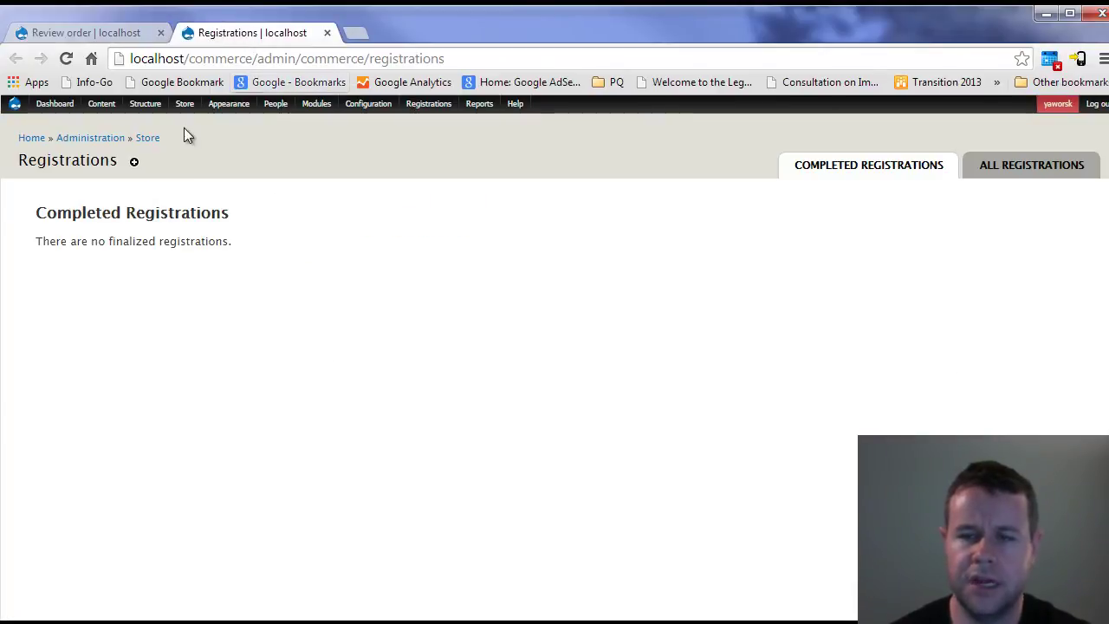
pyautogui.moveTo(175, 113)
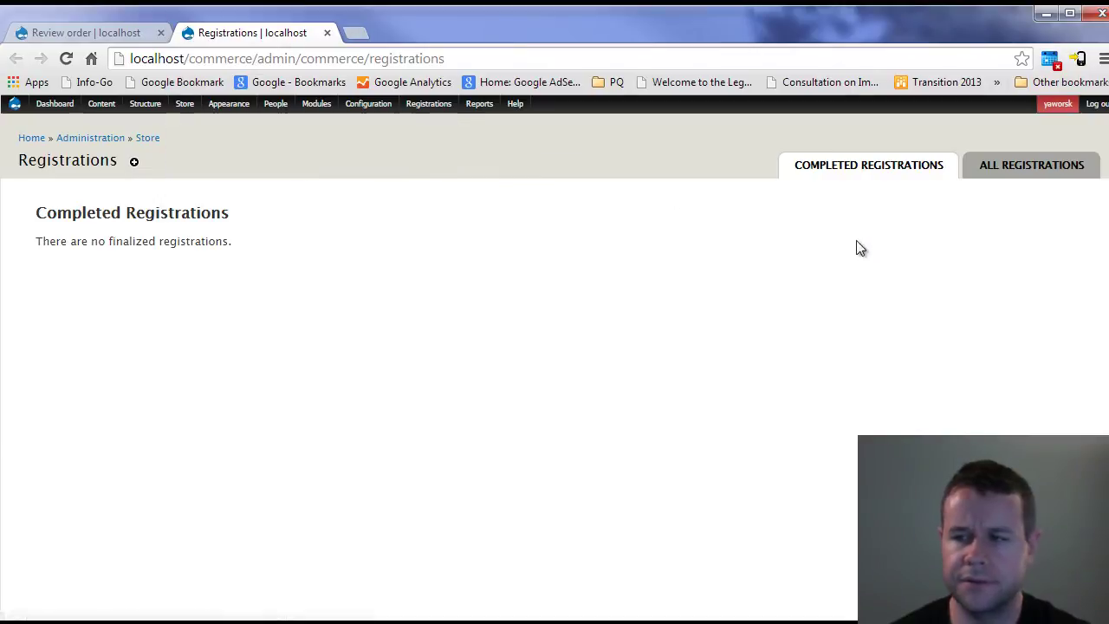
pyautogui.click(1015, 165)
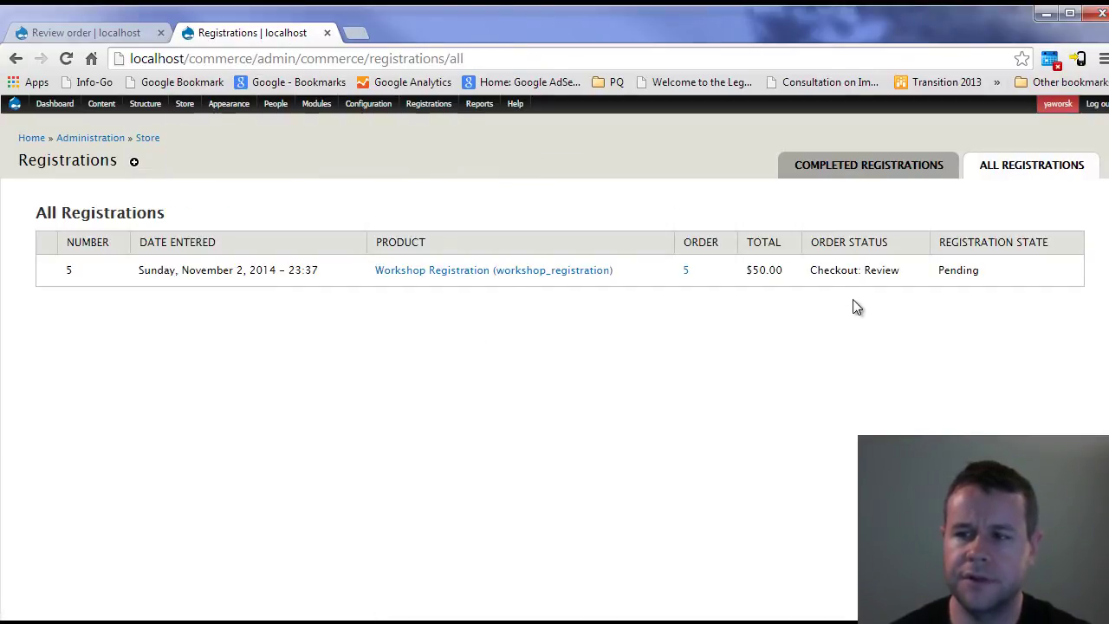
pyautogui.moveTo(814, 266); pyautogui.dragTo(907, 274)
pyautogui.click(882, 271)
pyautogui.doubleClick(957, 270)
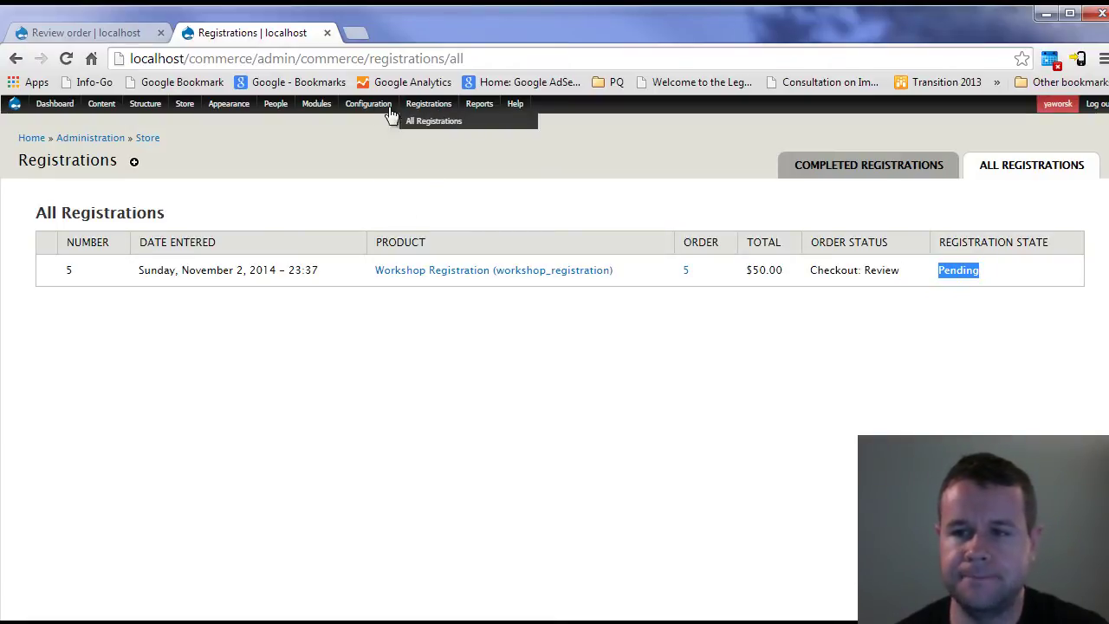
# - Open the Rules configuration page and point out the inactive set-to-Pending rule
pyautogui.moveTo(381, 105)
pyautogui.moveTo(390, 287)
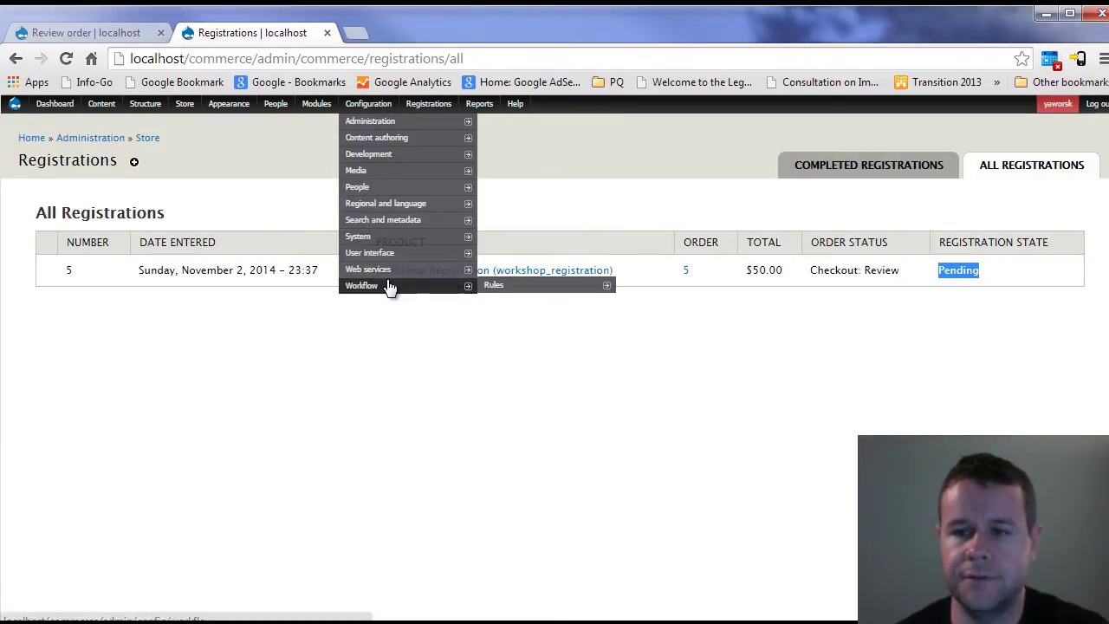
pyautogui.click(529, 286)
pyautogui.scroll(-3, 481, 378)
pyautogui.scroll(-3, 483, 379)
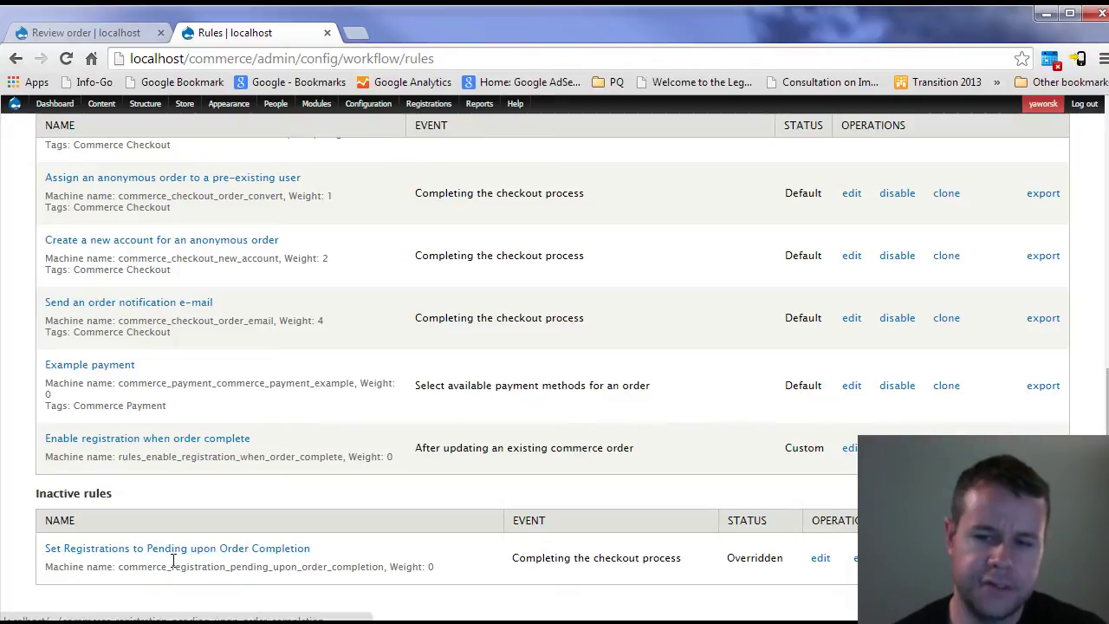
pyautogui.moveTo(313, 549); pyautogui.dragTo(43, 553)
pyautogui.click(327, 555)
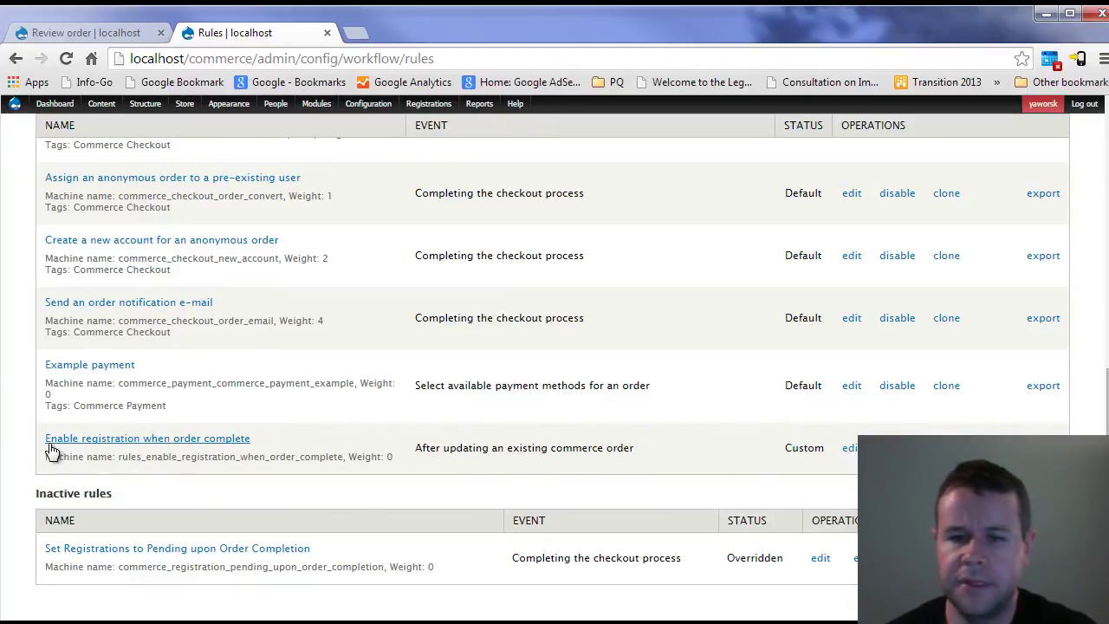
# - Note the Set Registrations to Complete upon Full Payment rule, then edit 'Enable registration when order complete'
pyautogui.scroll(6, 408, 389)
pyautogui.scroll(-1, 299, 441)
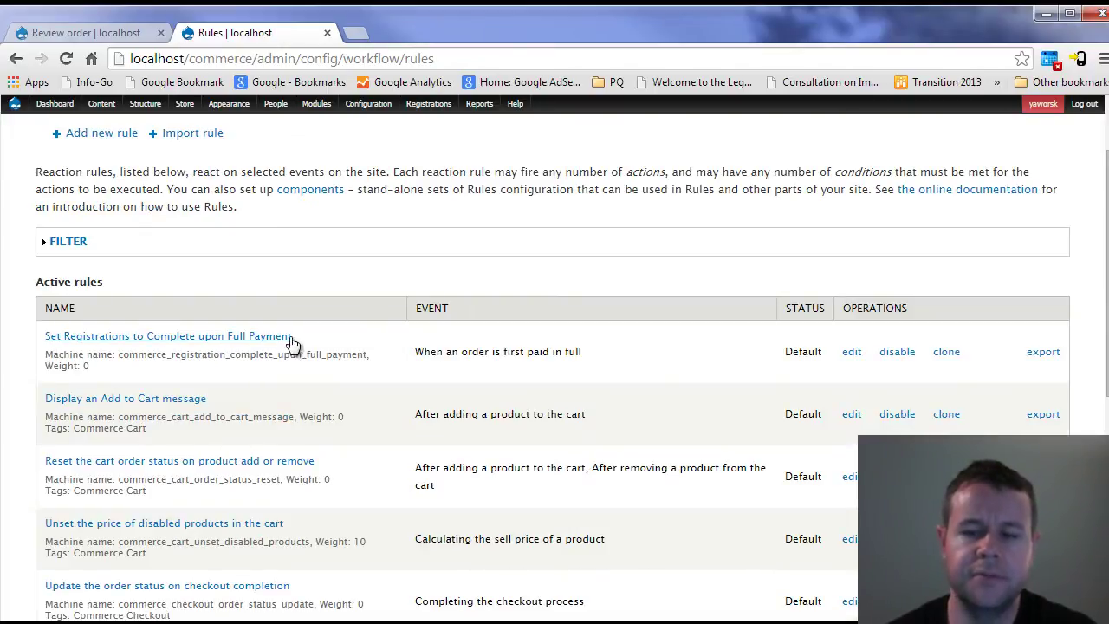
pyautogui.moveTo(292, 344); pyautogui.dragTo(48, 344)
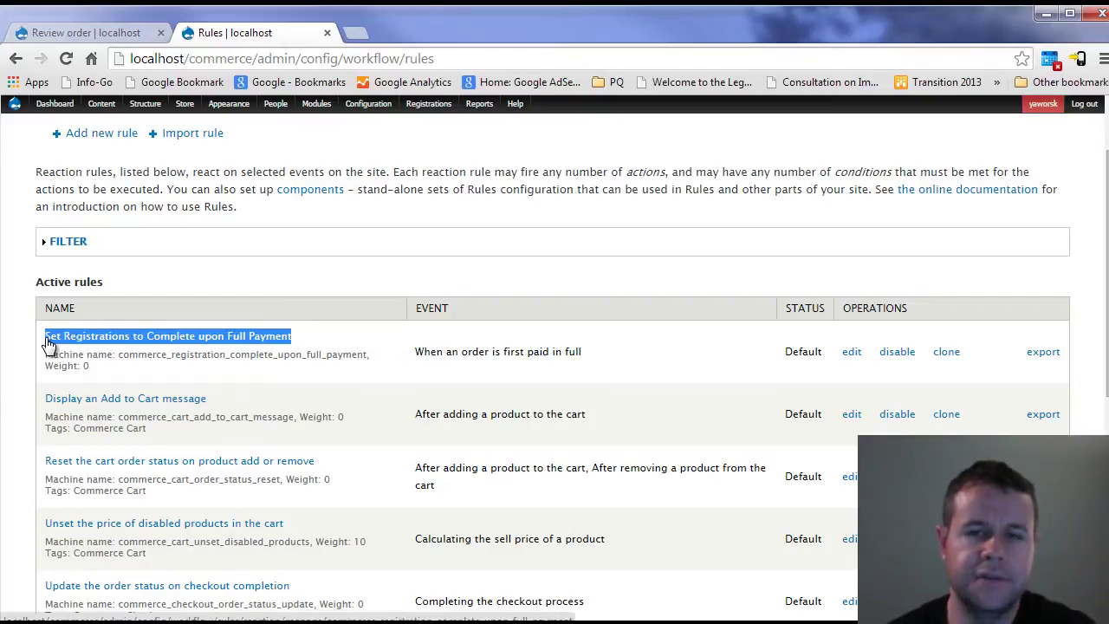
pyautogui.click(329, 349)
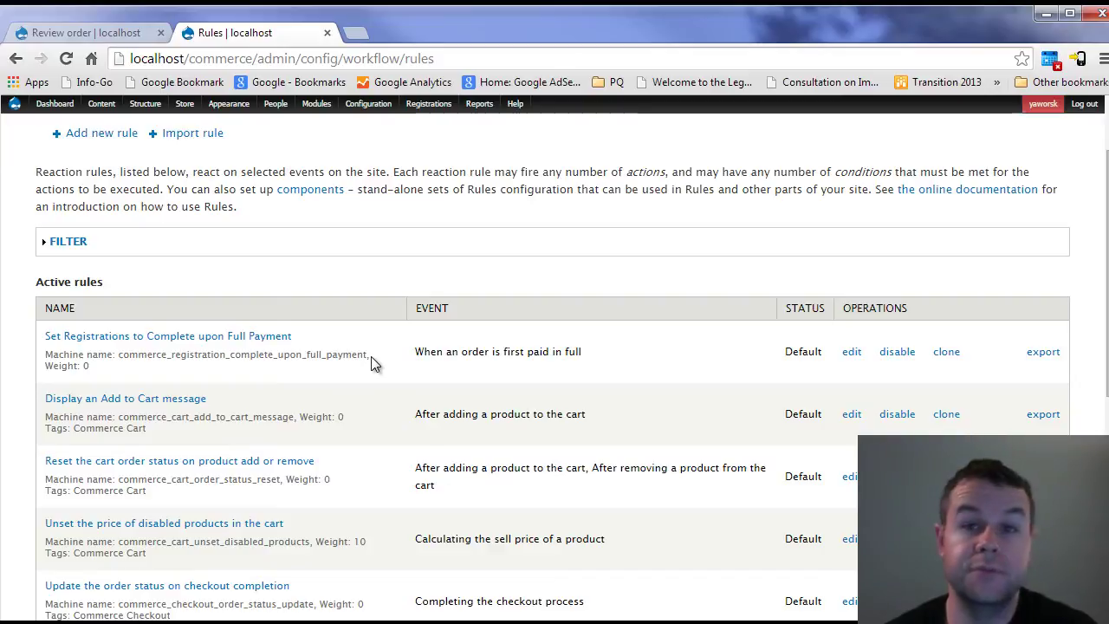
pyautogui.scroll(-5, 336, 381)
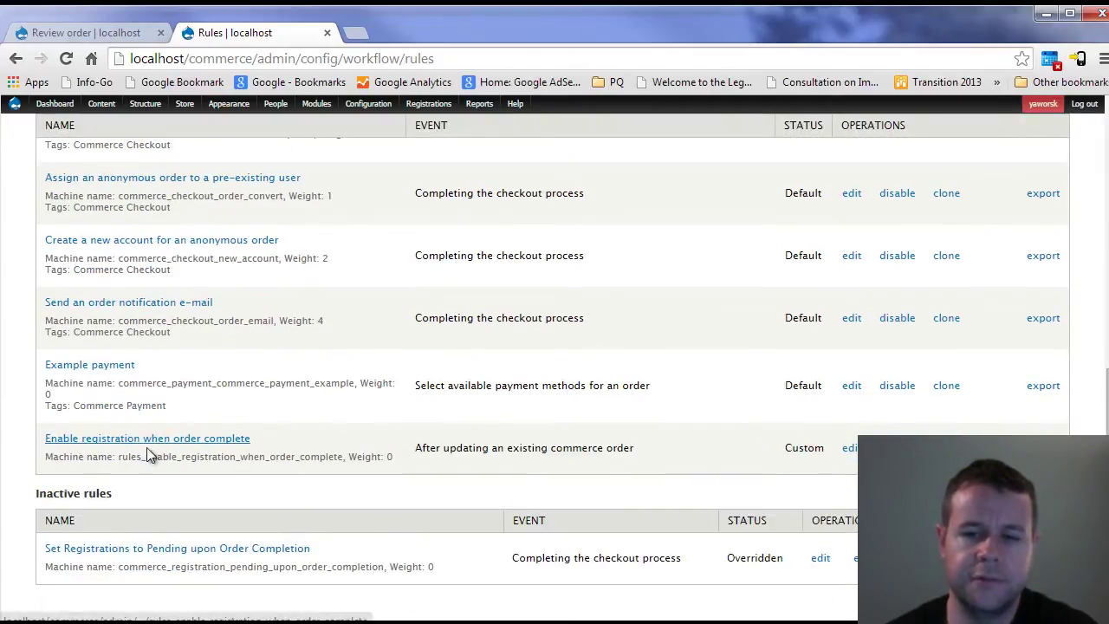
pyautogui.click(848, 447)
pyautogui.moveTo(45, 278); pyautogui.dragTo(274, 279)
# - Walk through the order-status-is-Completed condition and the action setting [commerce_order] registrations to Complete
pyautogui.click(281, 284)
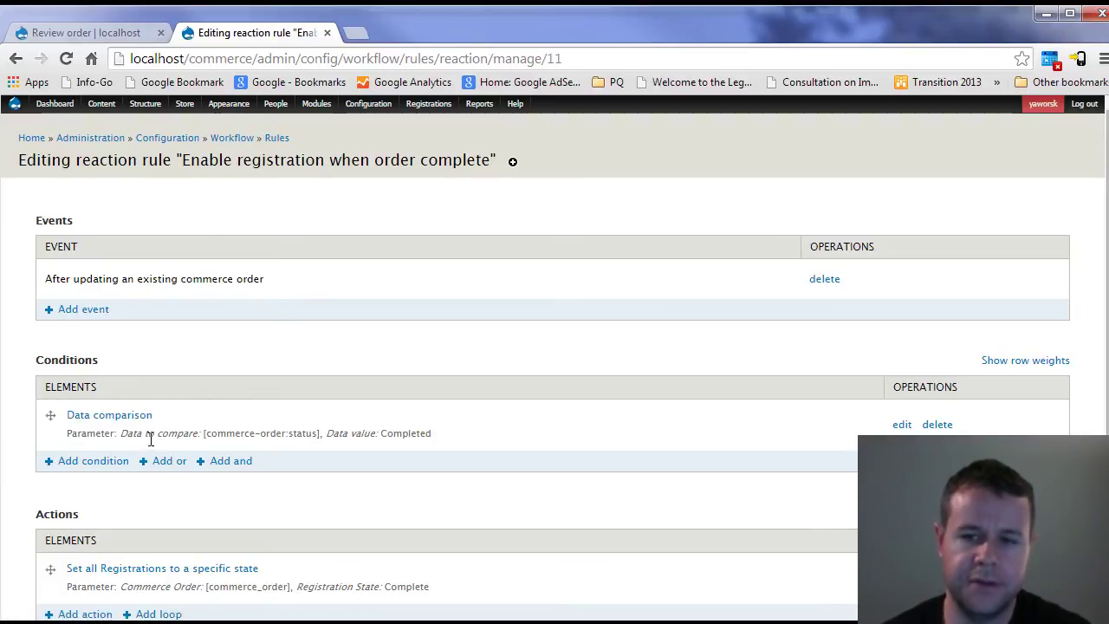
pyautogui.moveTo(206, 438); pyautogui.dragTo(336, 438)
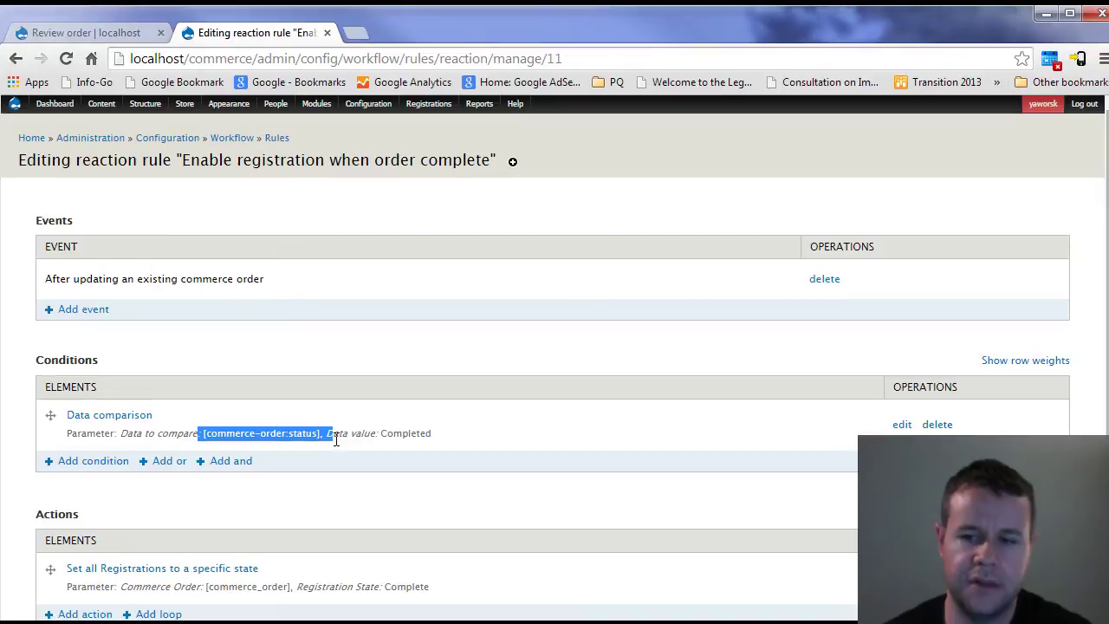
pyautogui.doubleClick(413, 433)
pyautogui.scroll(-3, 489, 440)
pyautogui.click(457, 381)
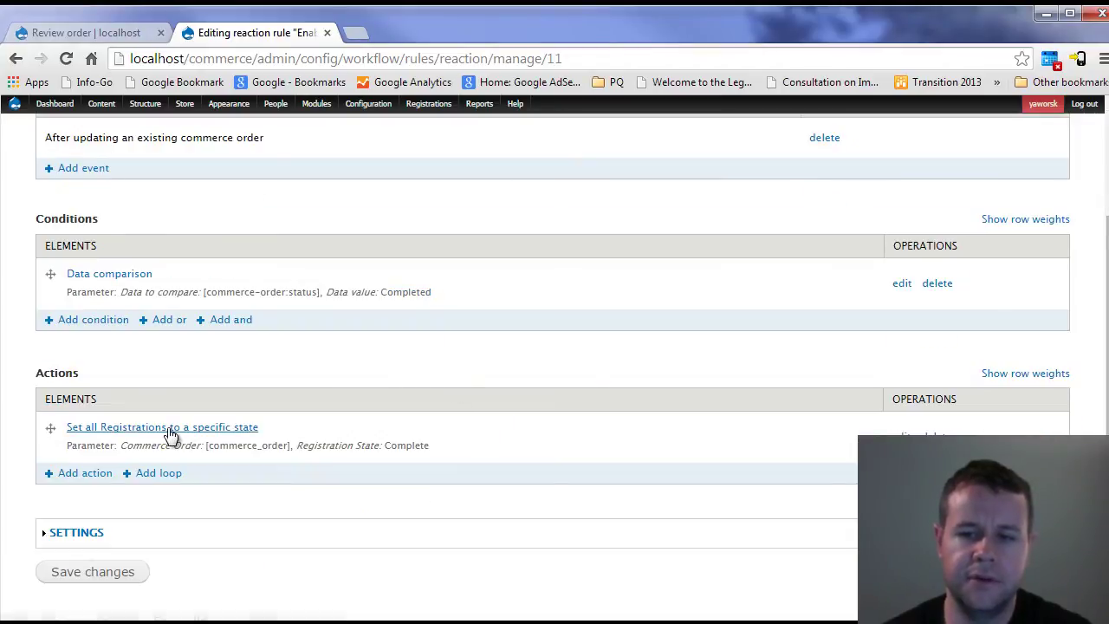
pyautogui.moveTo(121, 445); pyautogui.dragTo(295, 448)
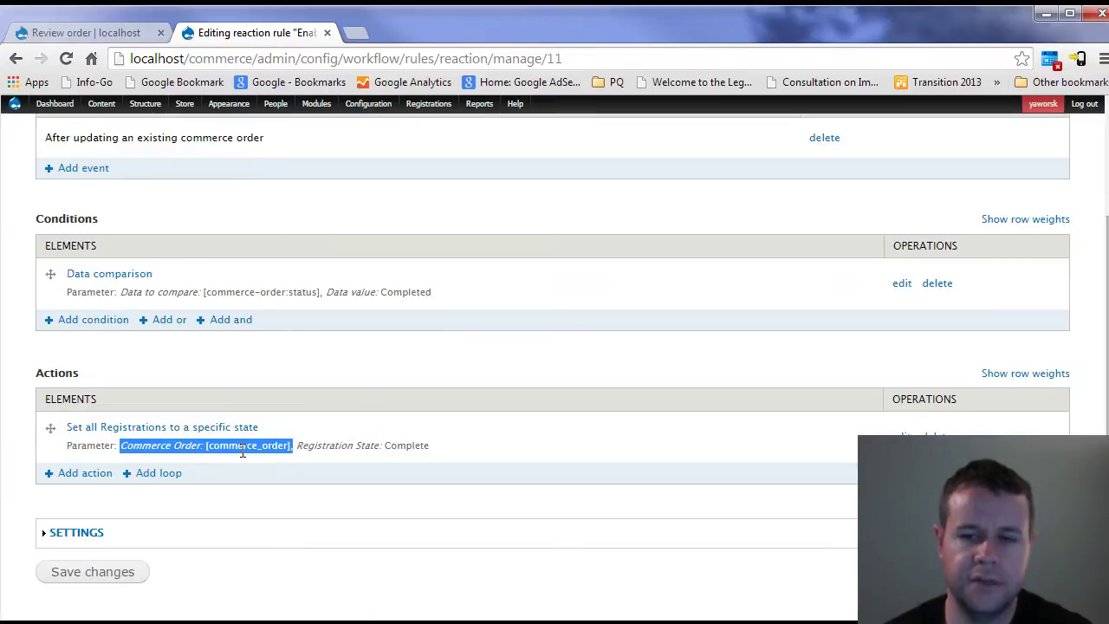
pyautogui.doubleClick(404, 447)
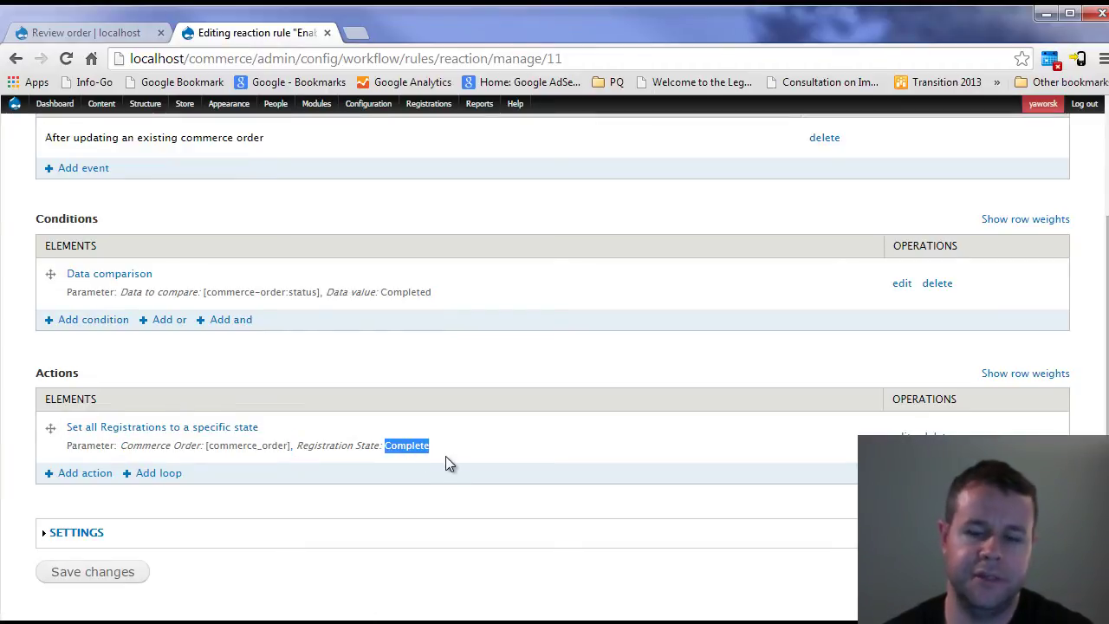
pyautogui.click(368, 491)
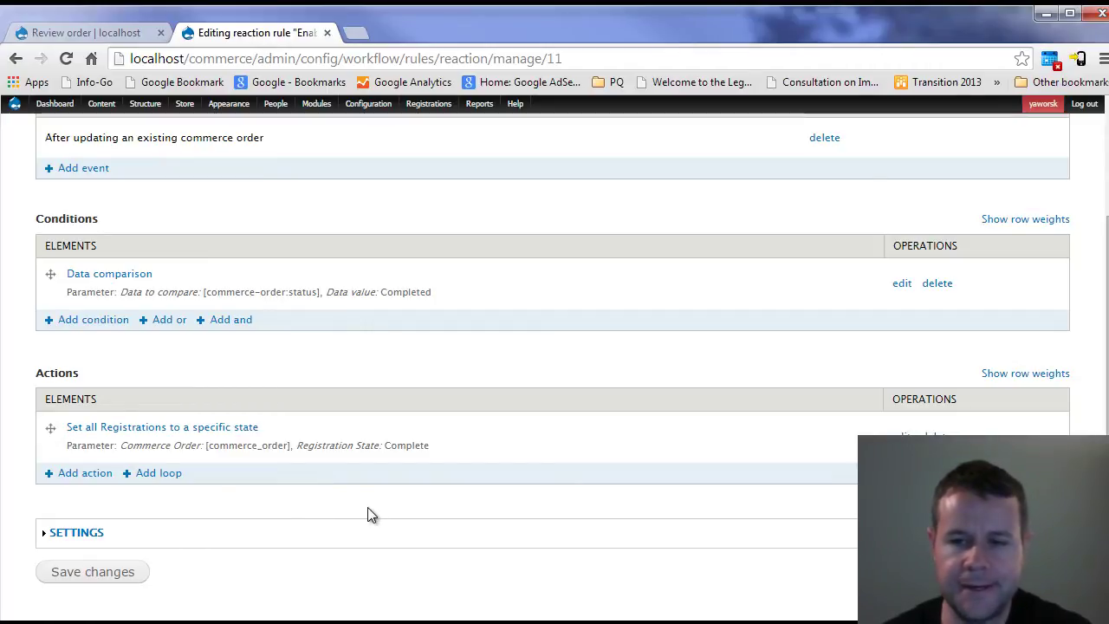
pyautogui.scroll(2, 371, 515)
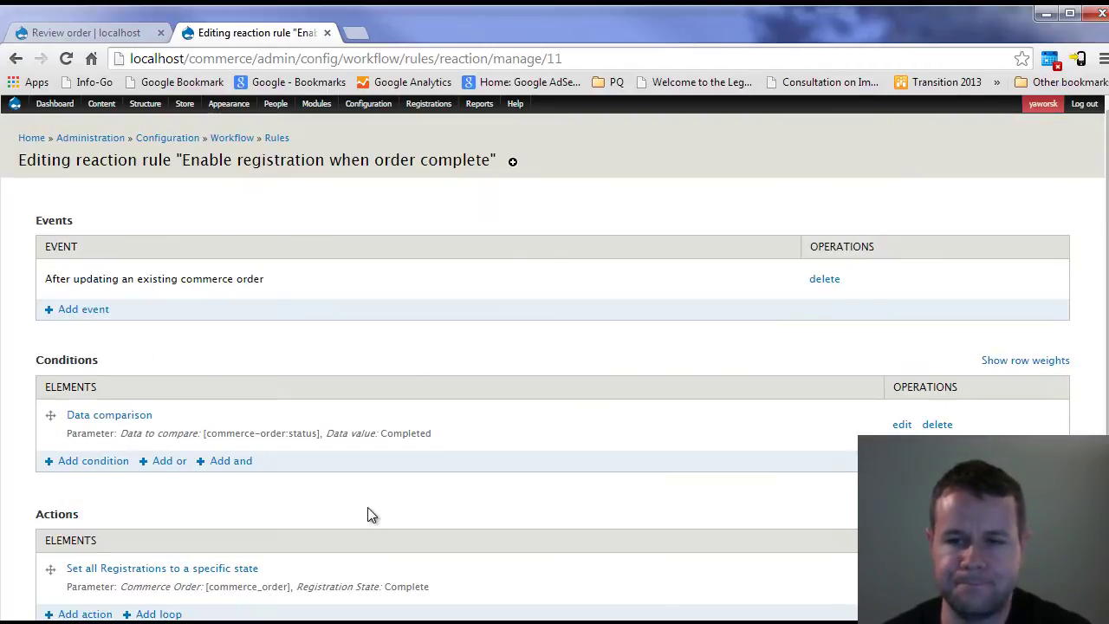
# - Return to the Rules listing
pyautogui.click(276, 140)
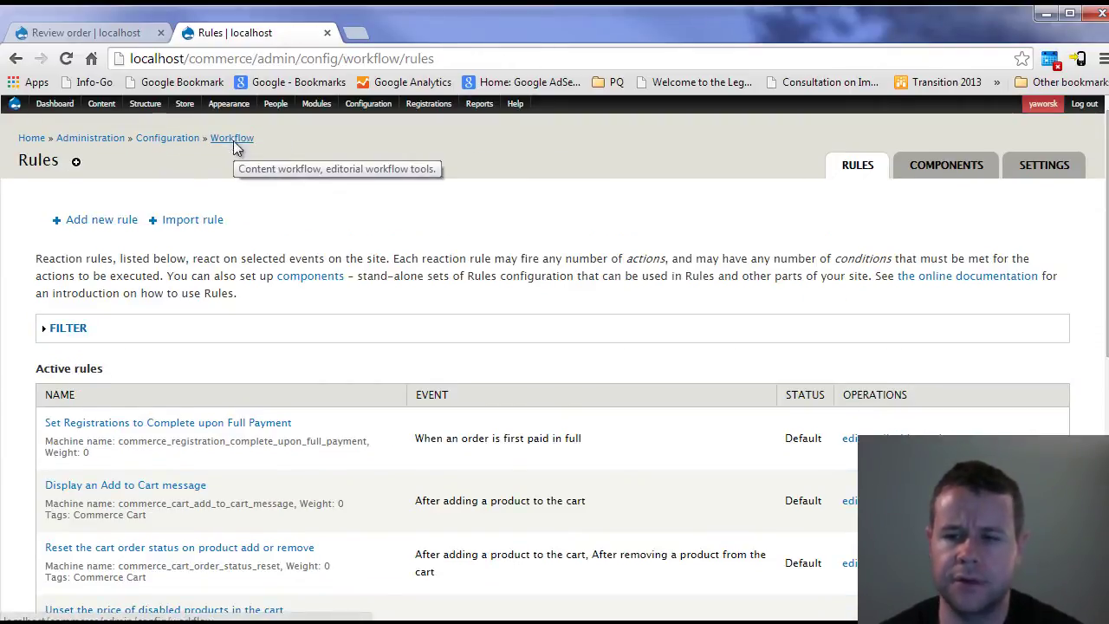
pyautogui.scroll(-10, 635, 490)
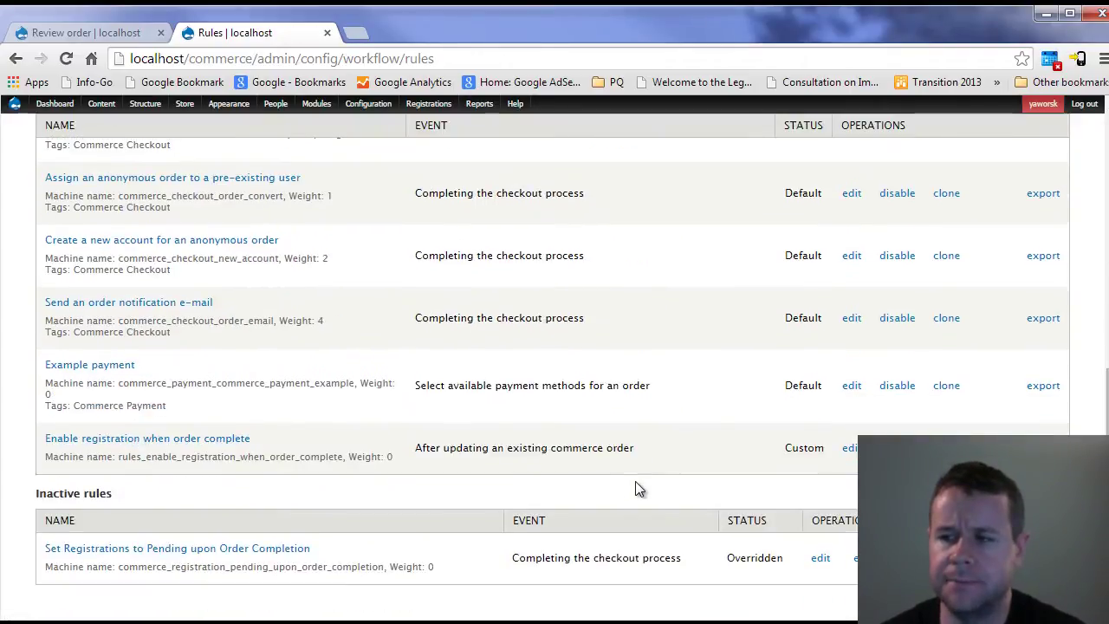
pyautogui.scroll(10, 635, 489)
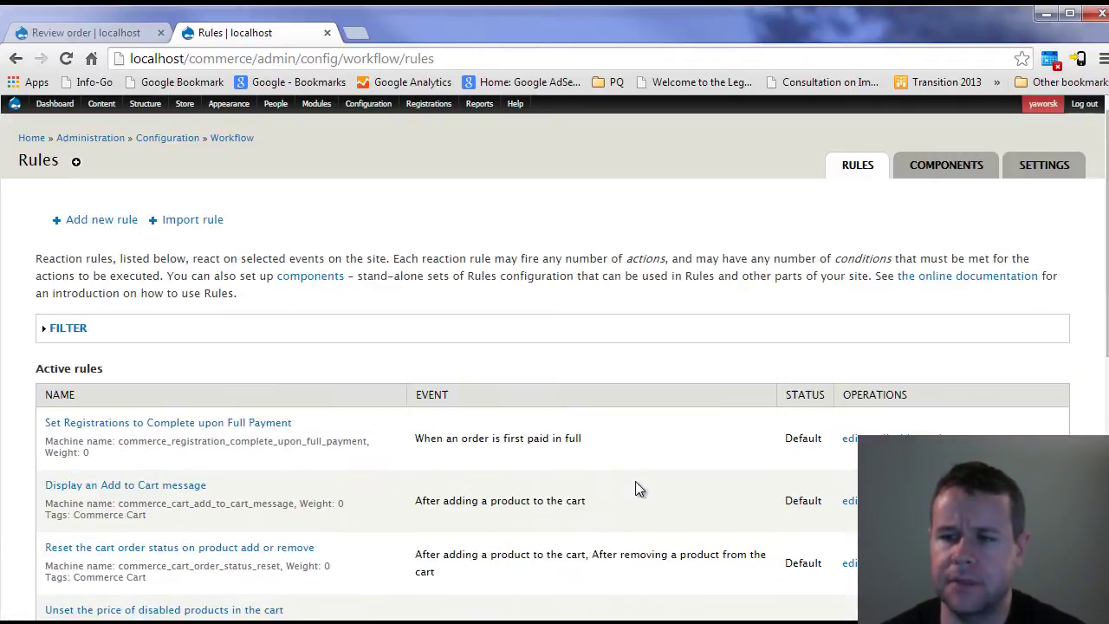
# - On the review order tab, enter 'test' as the payment name and submit the order
pyautogui.click(83, 32)
pyautogui.scroll(-6, 550, 396)
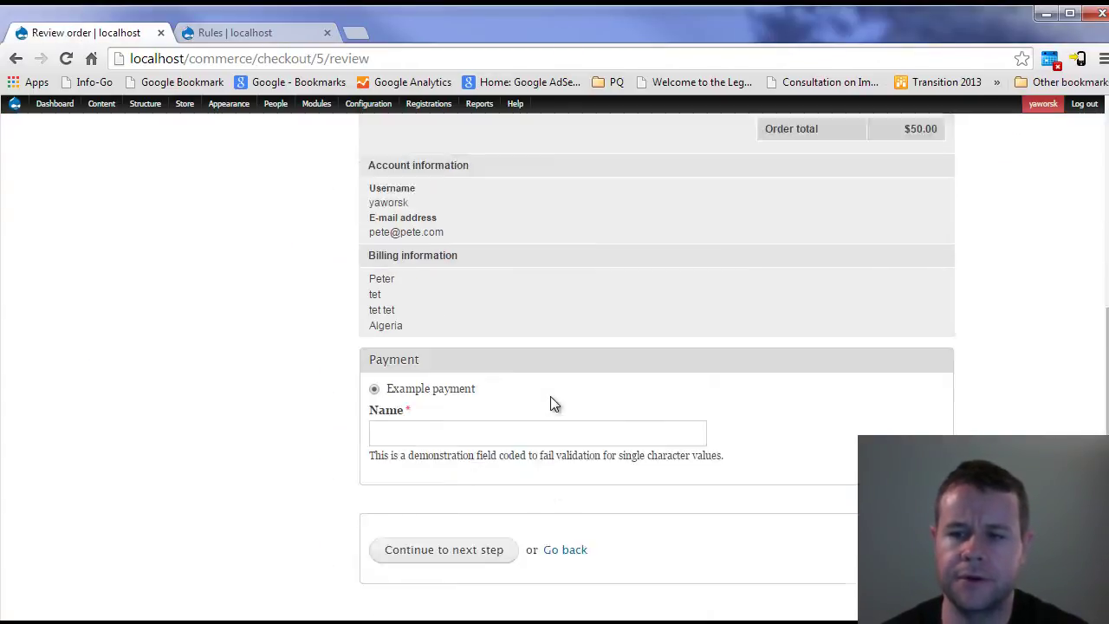
pyautogui.click(419, 303)
pyautogui.write('test')
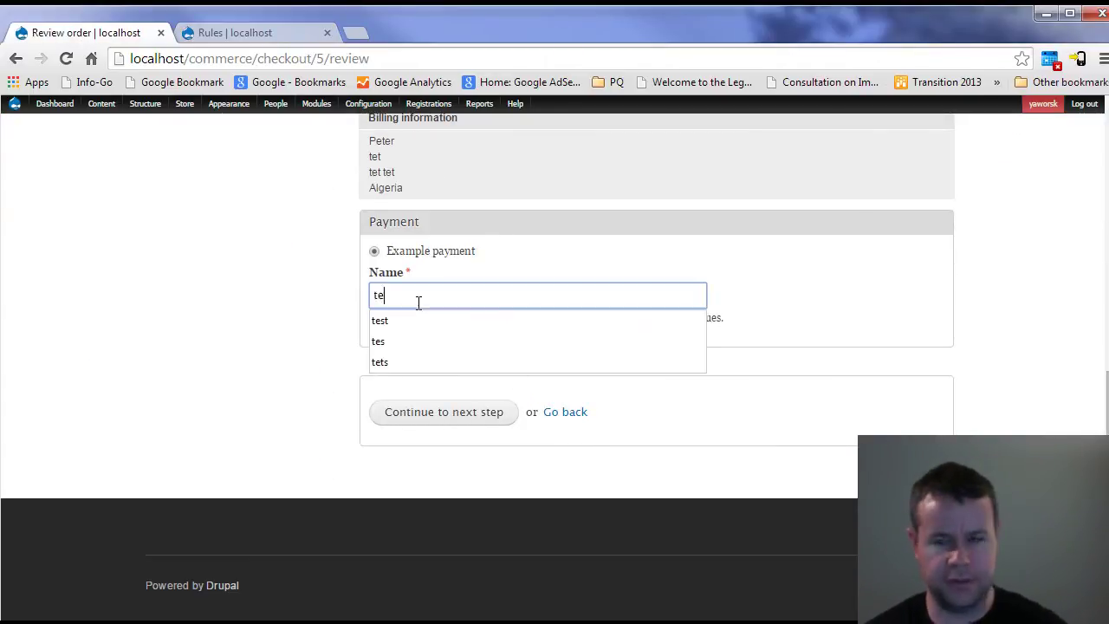
pyautogui.click(658, 257)
pyautogui.click(442, 408)
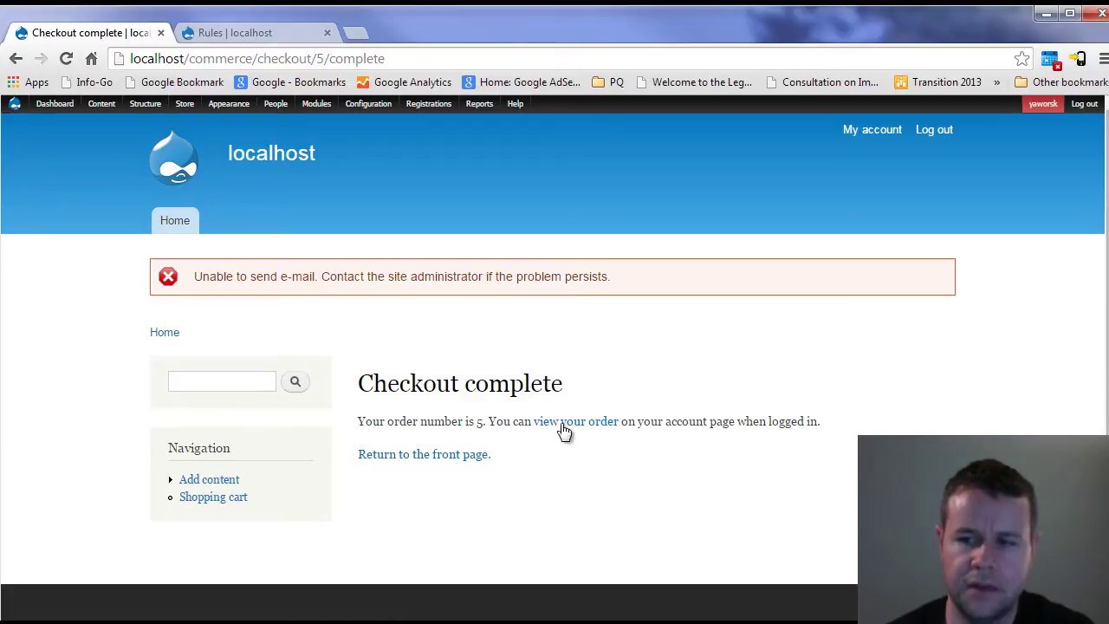
# - Review order 5's details and its workshop registration row
pyautogui.click(563, 423)
pyautogui.scroll(-2, 597, 440)
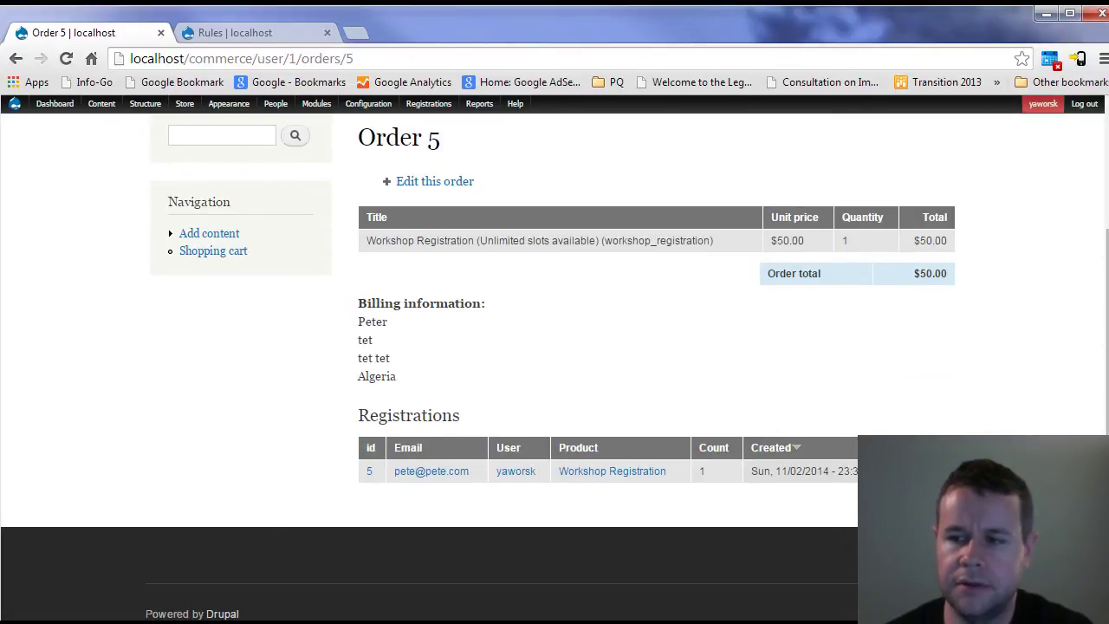
pyautogui.moveTo(386, 491)
pyautogui.mouseDown()
pyautogui.moveTo(364, 117)
pyautogui.moveTo(387, 492)
pyautogui.mouseUp()
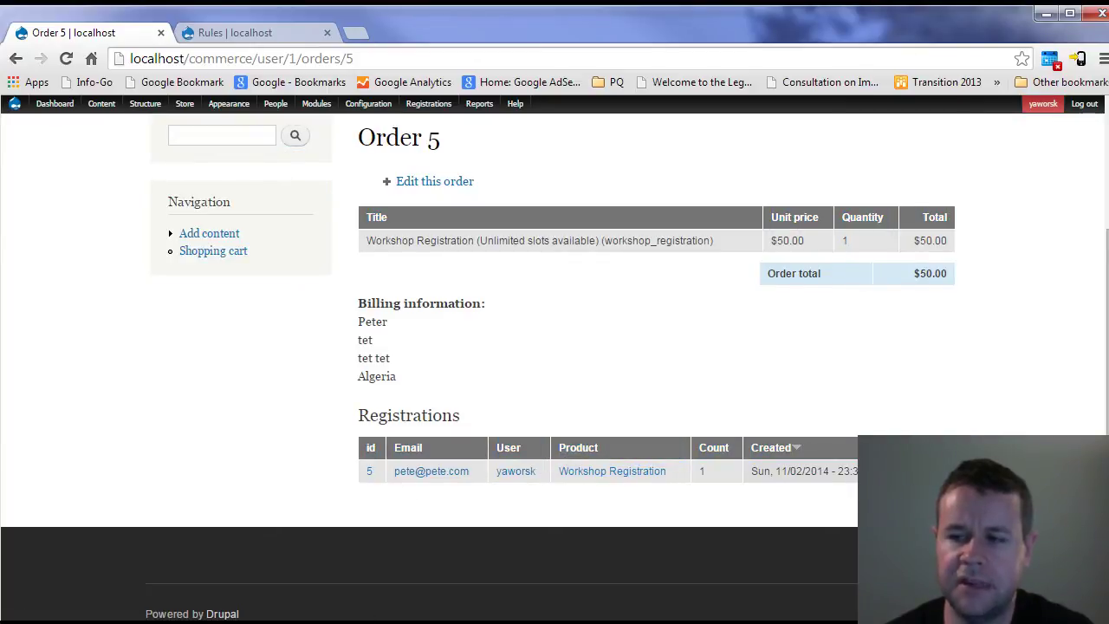
# - Change order 5's status to Completed and save the order
pyautogui.moveTo(184, 104)
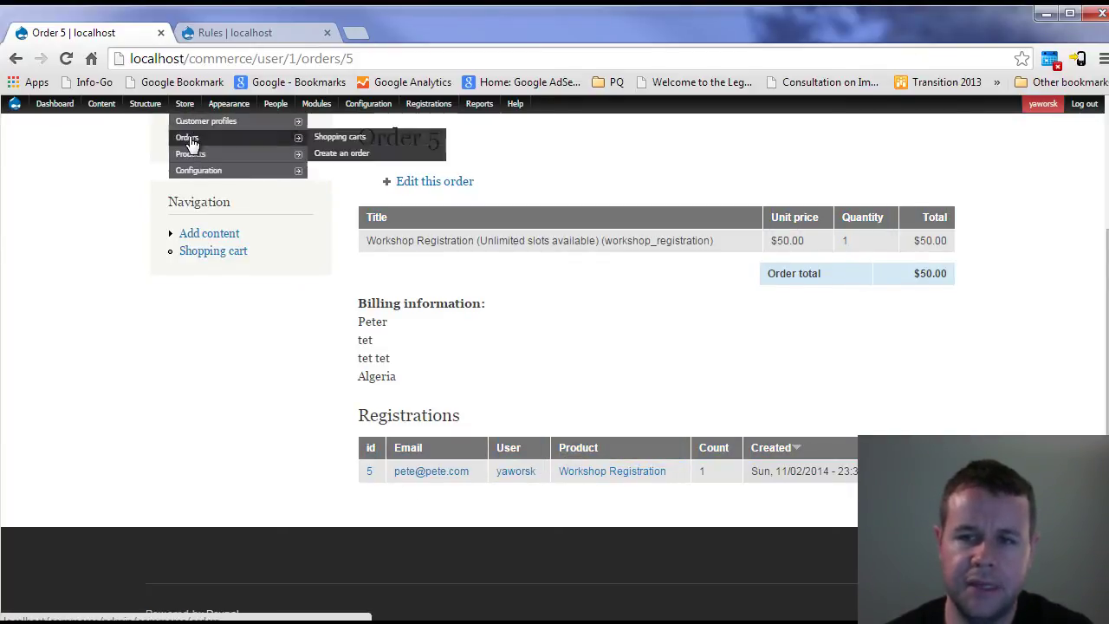
pyautogui.click(187, 141)
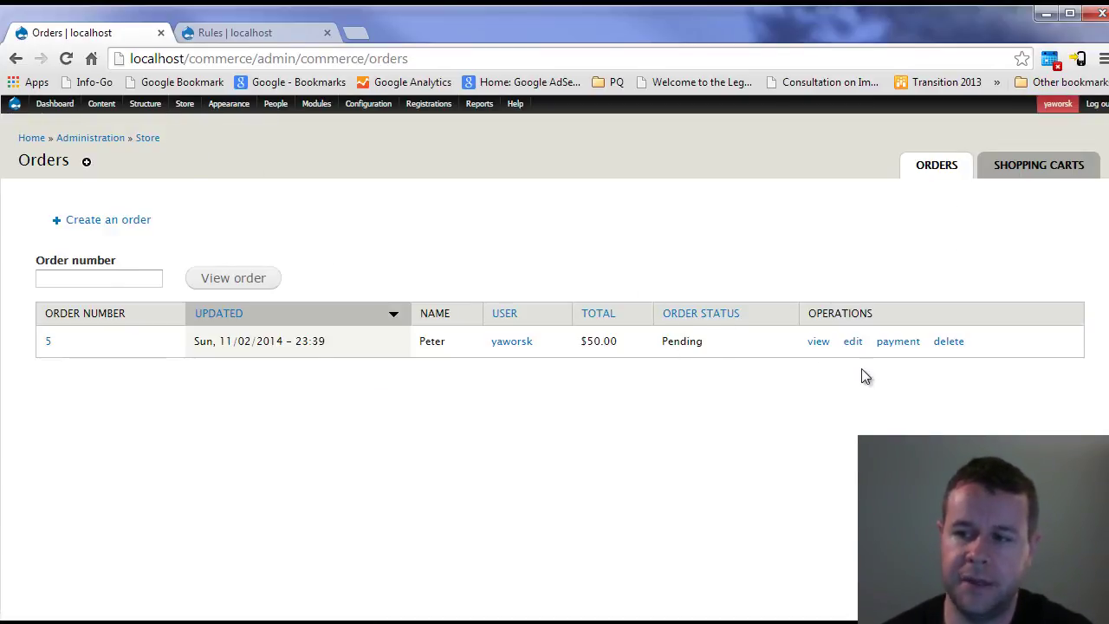
pyautogui.click(853, 342)
pyautogui.scroll(-2, 303, 429)
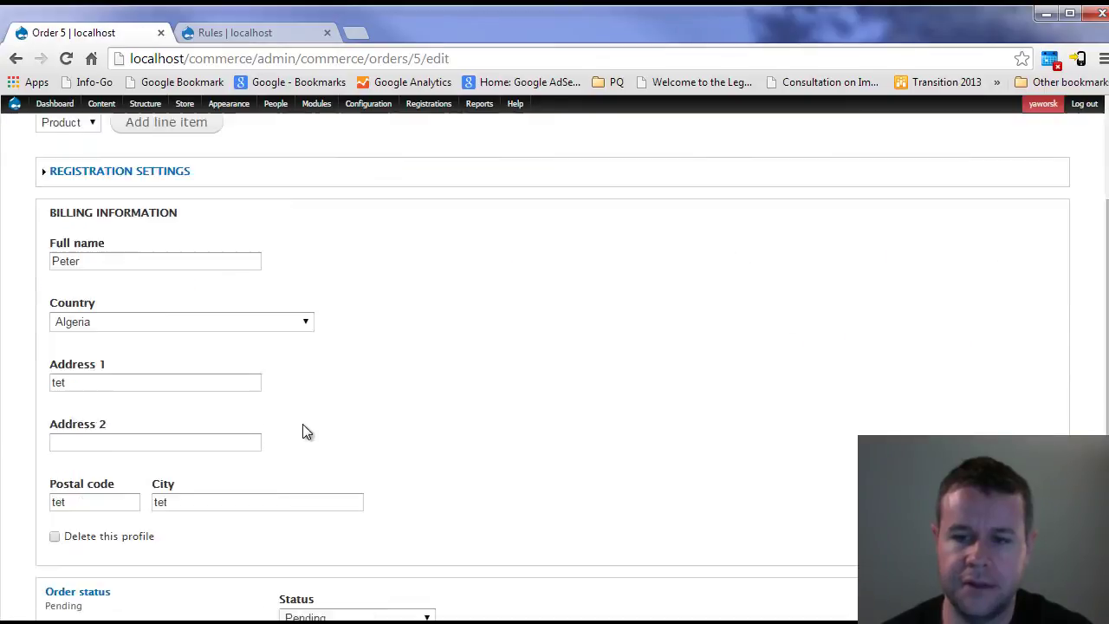
pyautogui.scroll(-3, 302, 430)
pyautogui.click(301, 344)
pyautogui.click(321, 540)
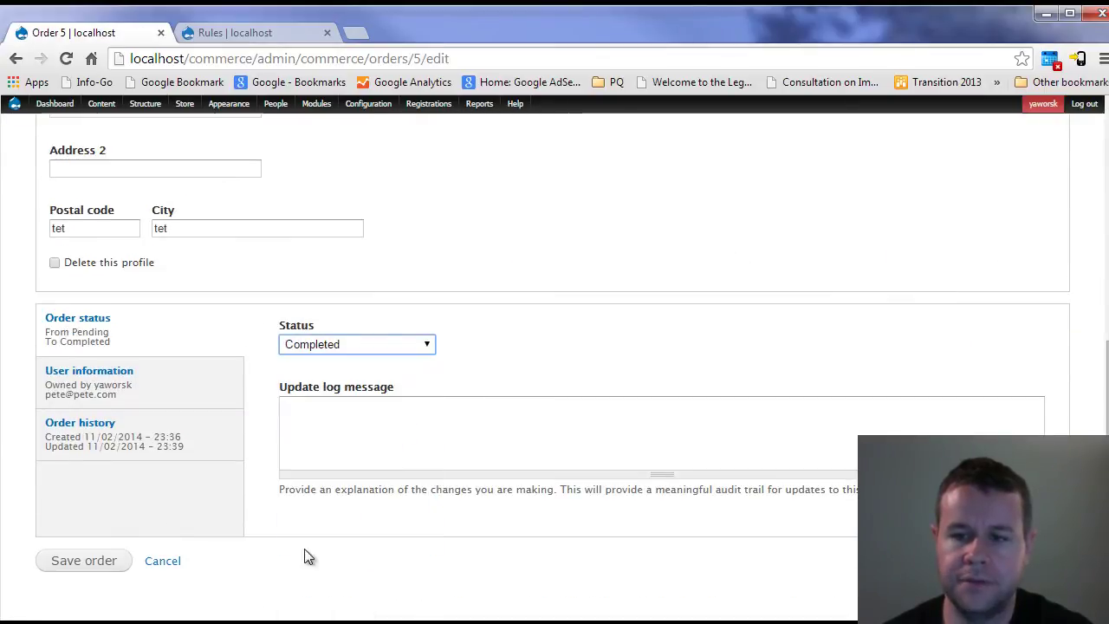
pyautogui.click(80, 559)
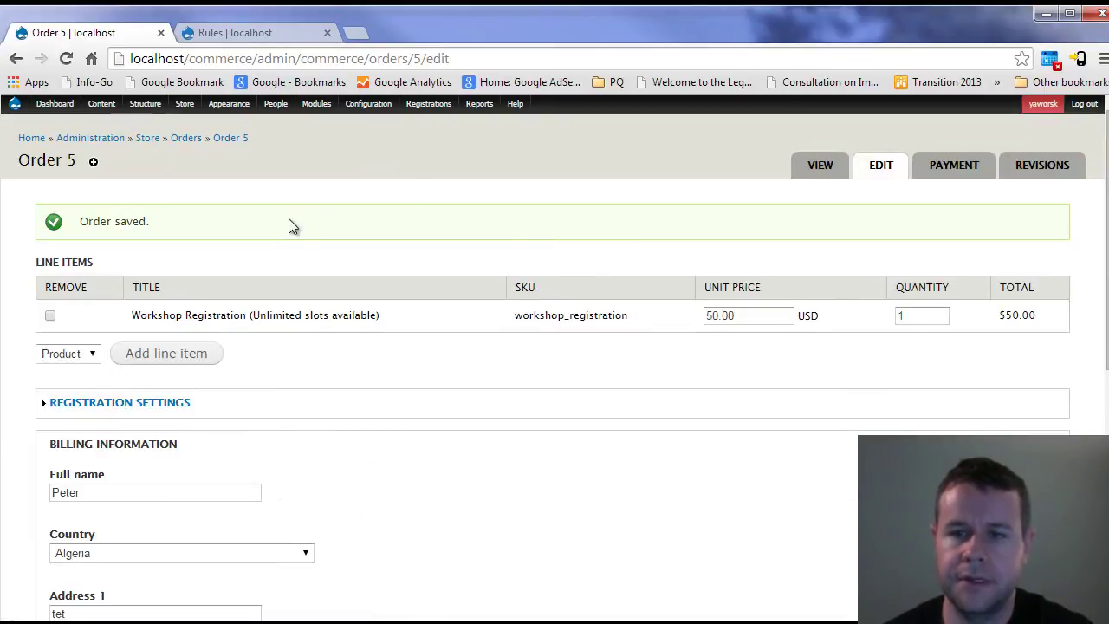
# - Check the registrations list under All Registrations, where order 5's registration shows Complete
pyautogui.click(429, 103)
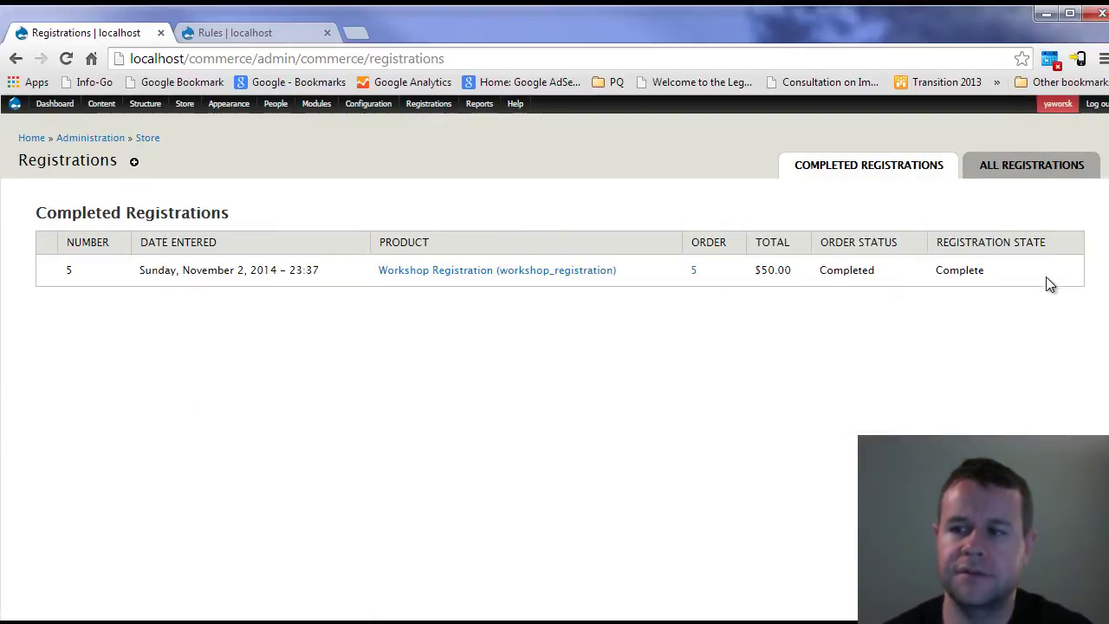
pyautogui.moveTo(1050, 279); pyautogui.dragTo(87, 297)
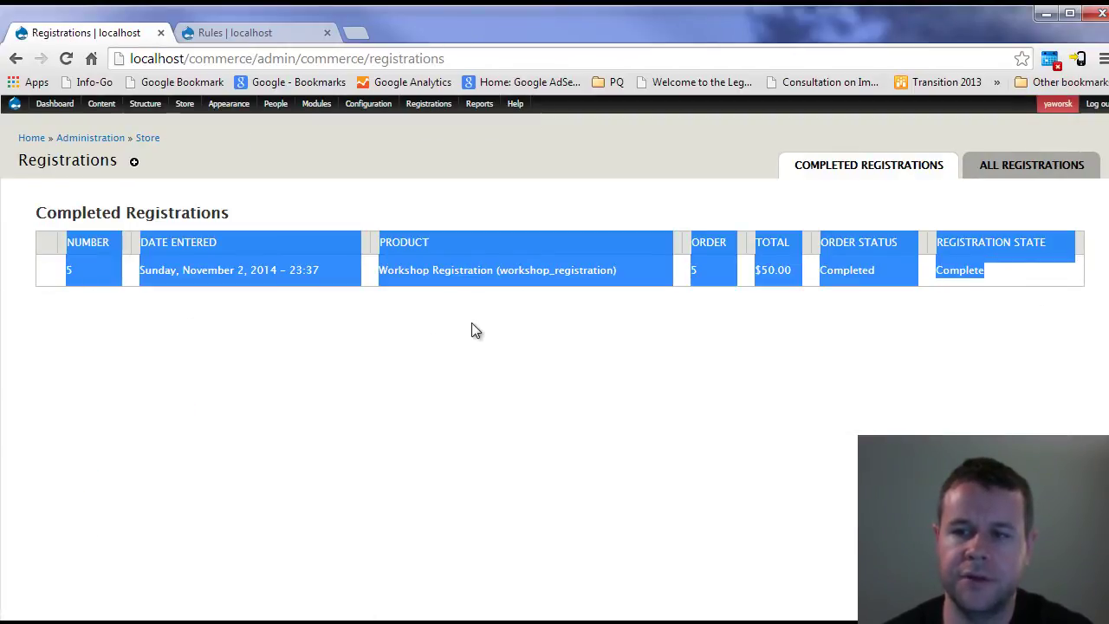
pyautogui.click(607, 307)
pyautogui.doubleClick(968, 275)
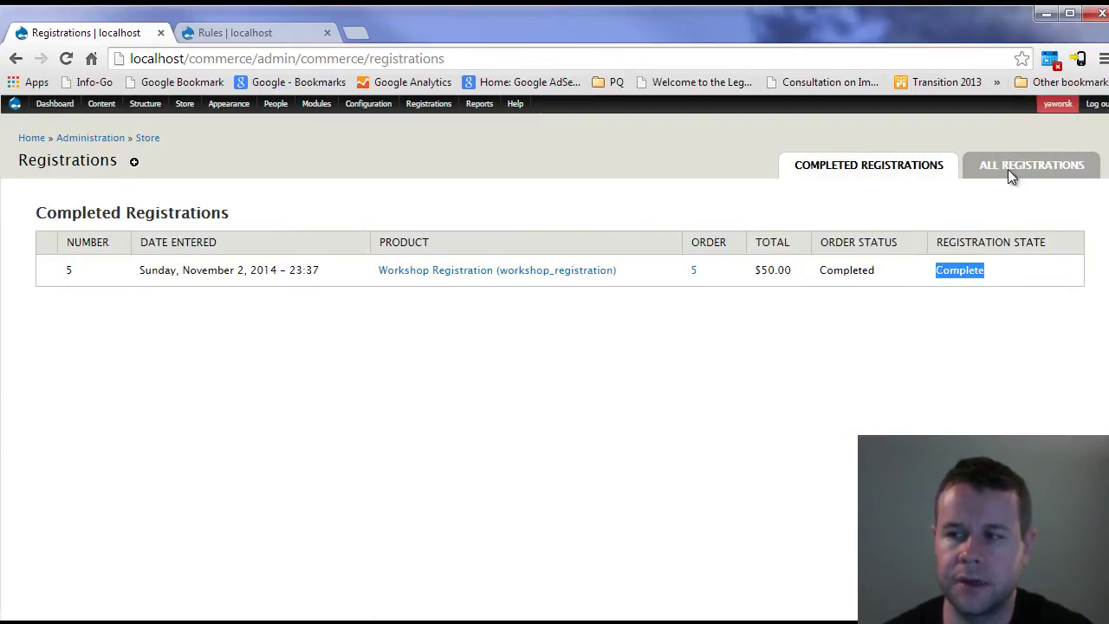
pyautogui.click(1007, 169)
pyautogui.doubleClick(969, 267)
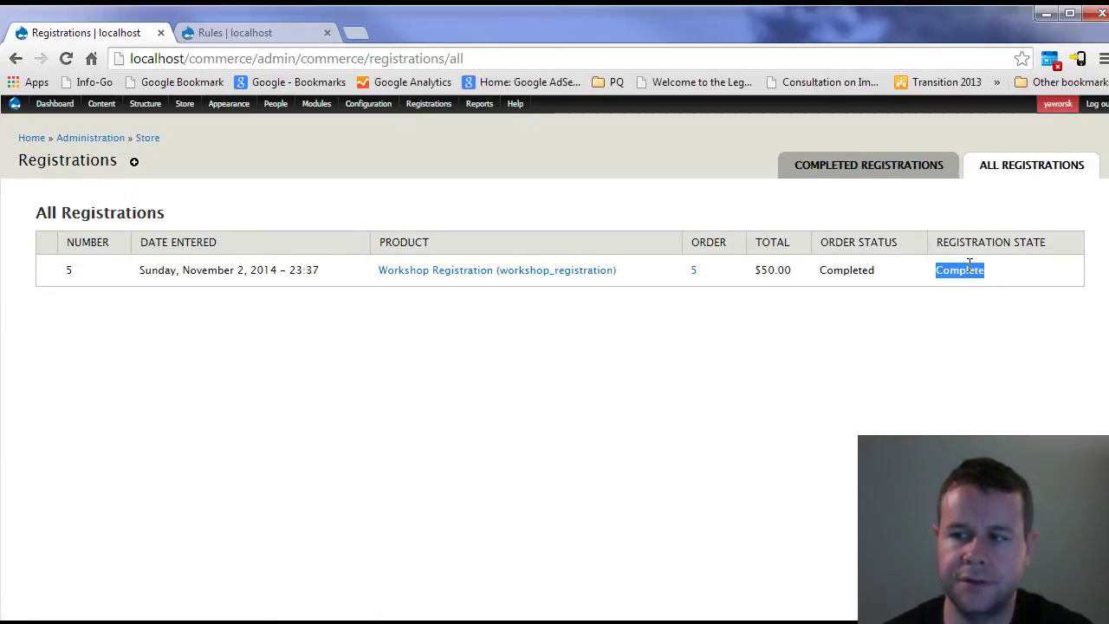
# - Go to the Pete's Workshop event page from the Content list
pyautogui.click(822, 316)
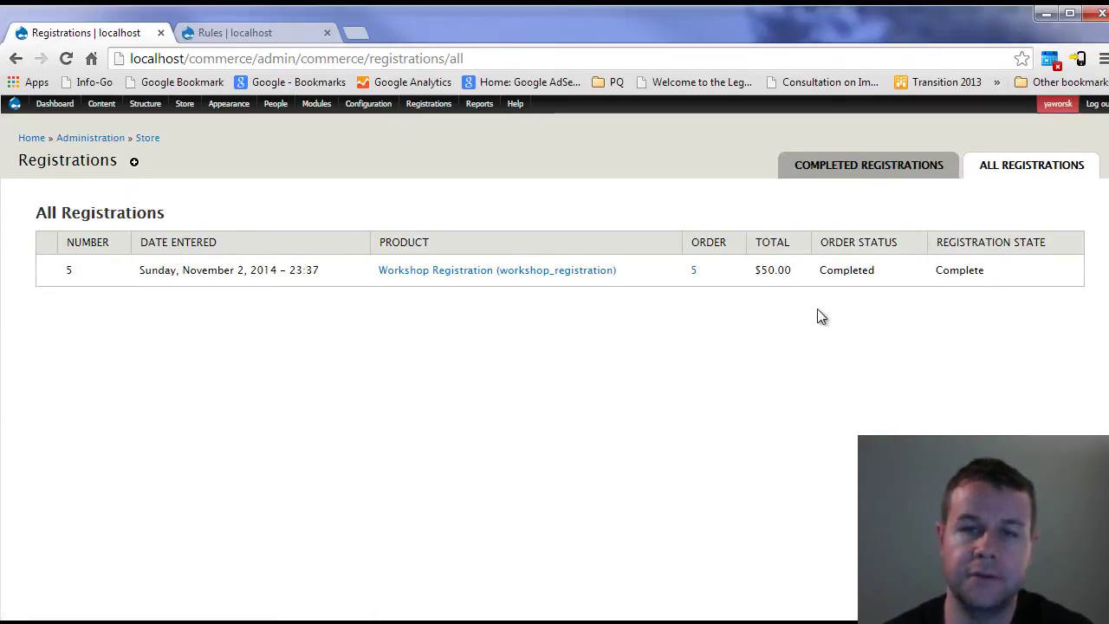
pyautogui.click(478, 274)
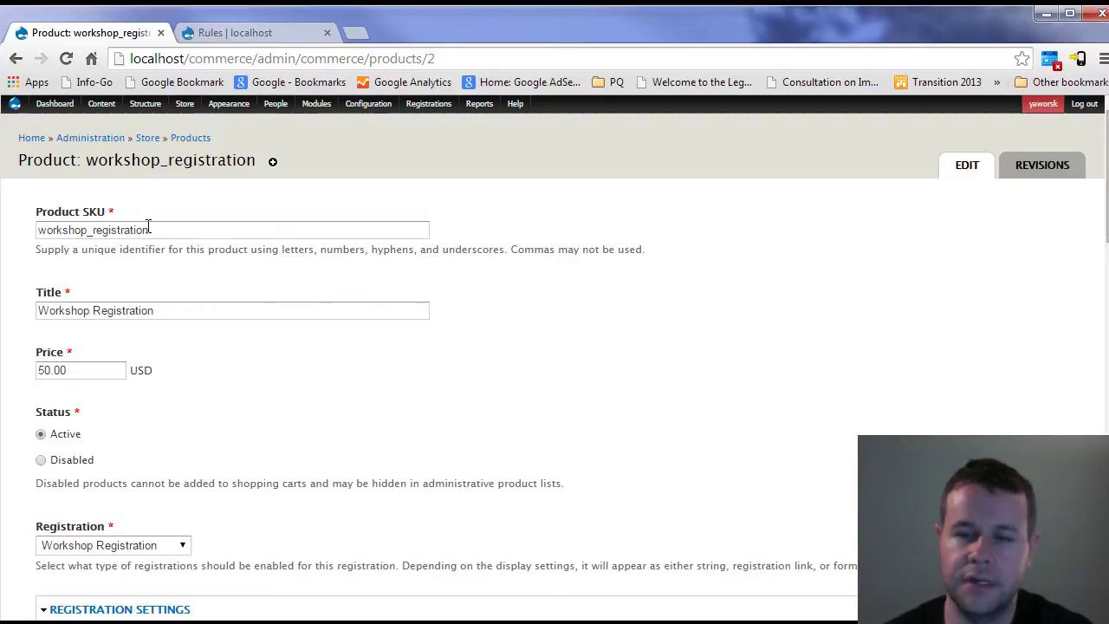
pyautogui.click(101, 105)
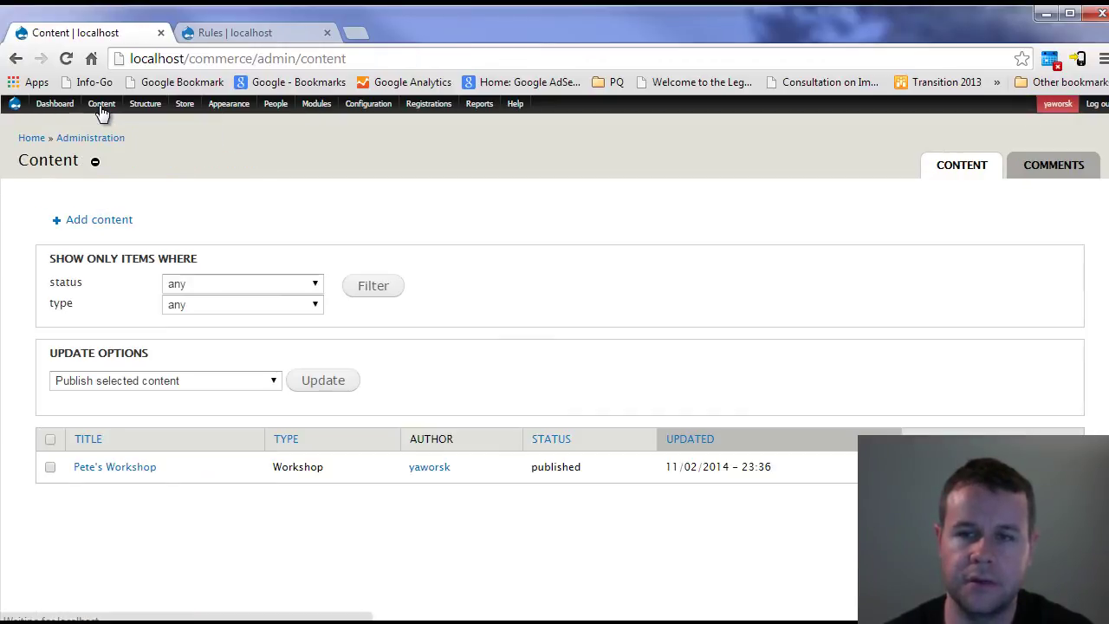
pyautogui.click(122, 472)
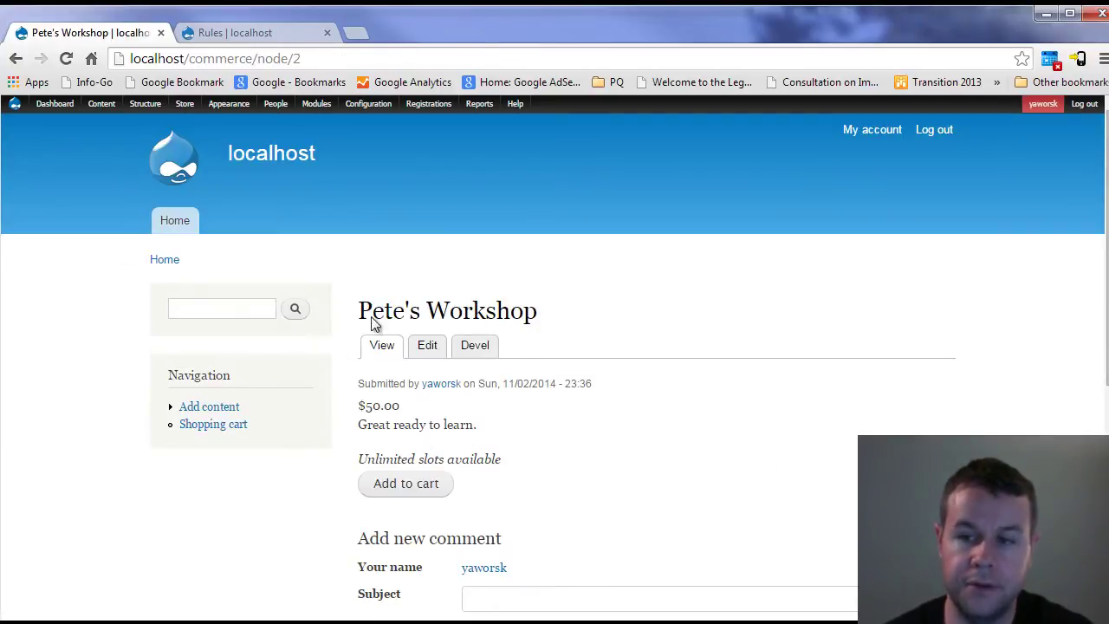
pyautogui.scroll(-5, 661, 448)
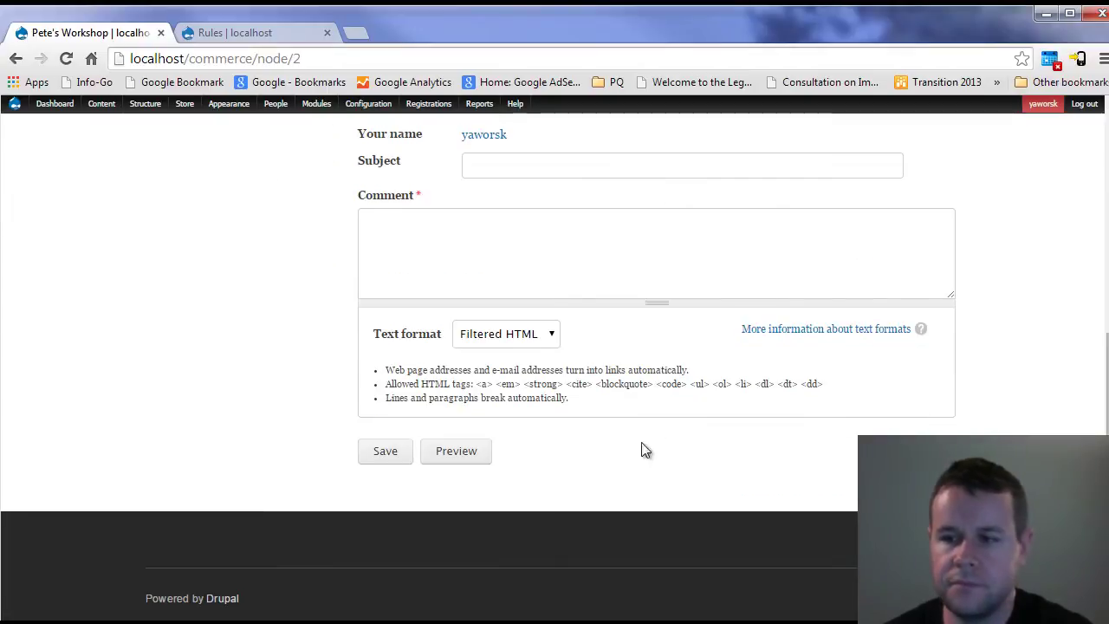
pyautogui.scroll(4, 624, 451)
pyautogui.scroll(1, 597, 446)
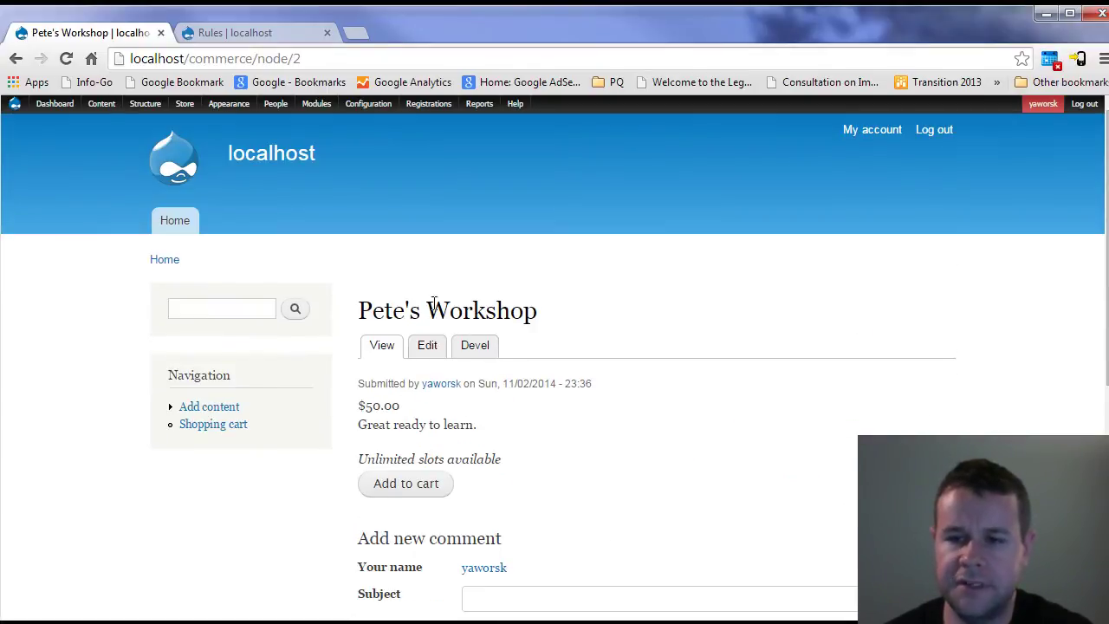
# - In Pete's Workshop's edit form, confirm the Commerce Registration Hide option is unticked, then go back
pyautogui.click(422, 347)
pyautogui.scroll(-10, 836, 310)
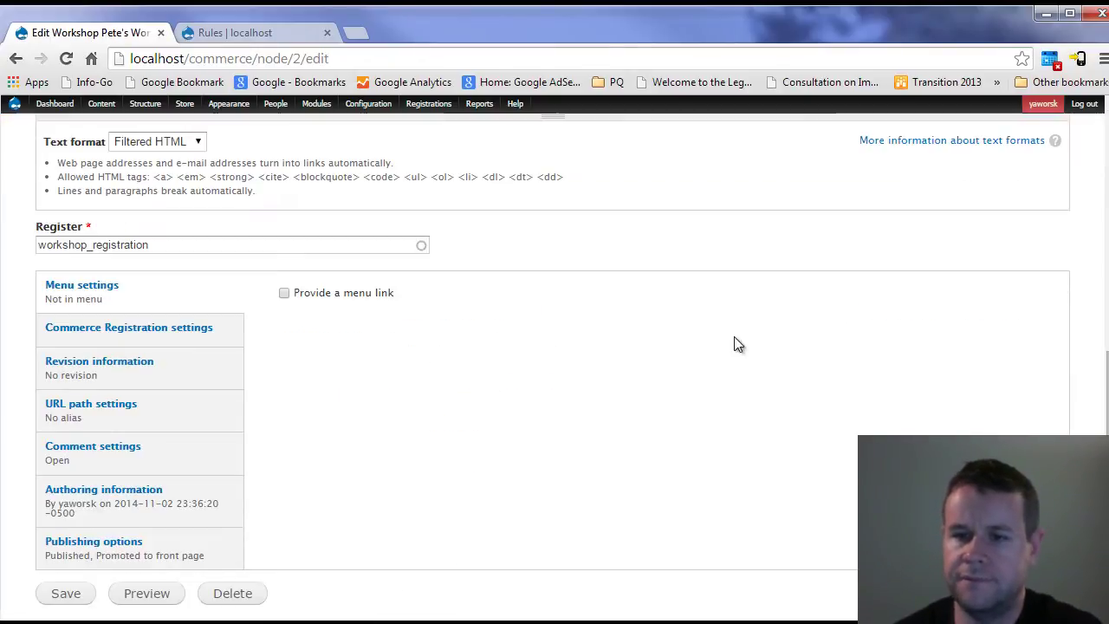
pyautogui.hotkey('alt', 'Left')
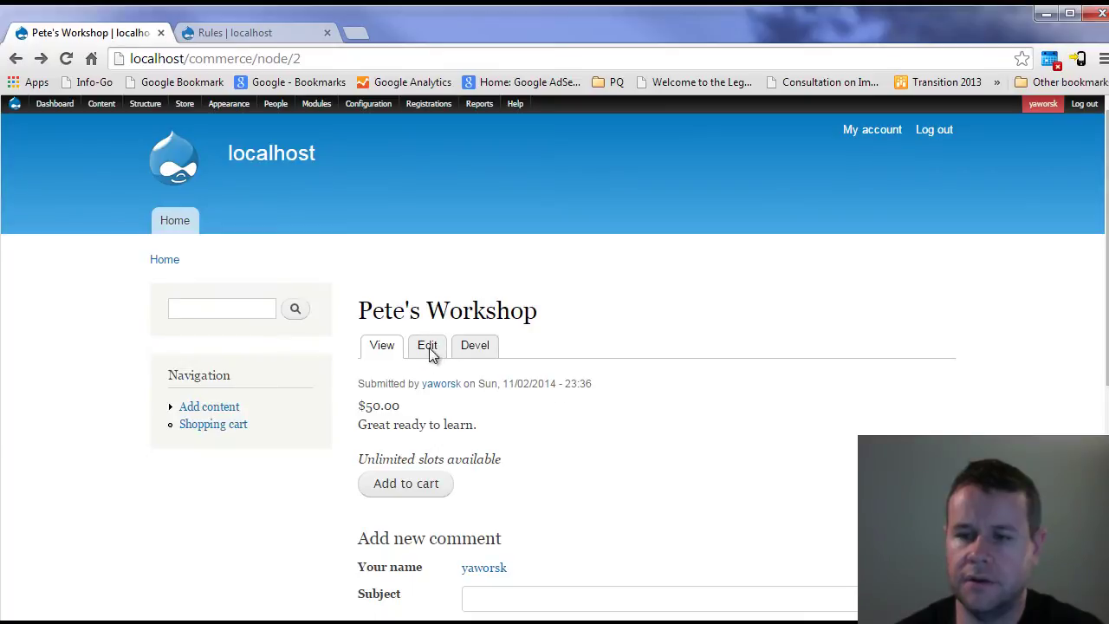
pyautogui.click(428, 347)
pyautogui.scroll(-10, 321, 425)
pyautogui.click(97, 294)
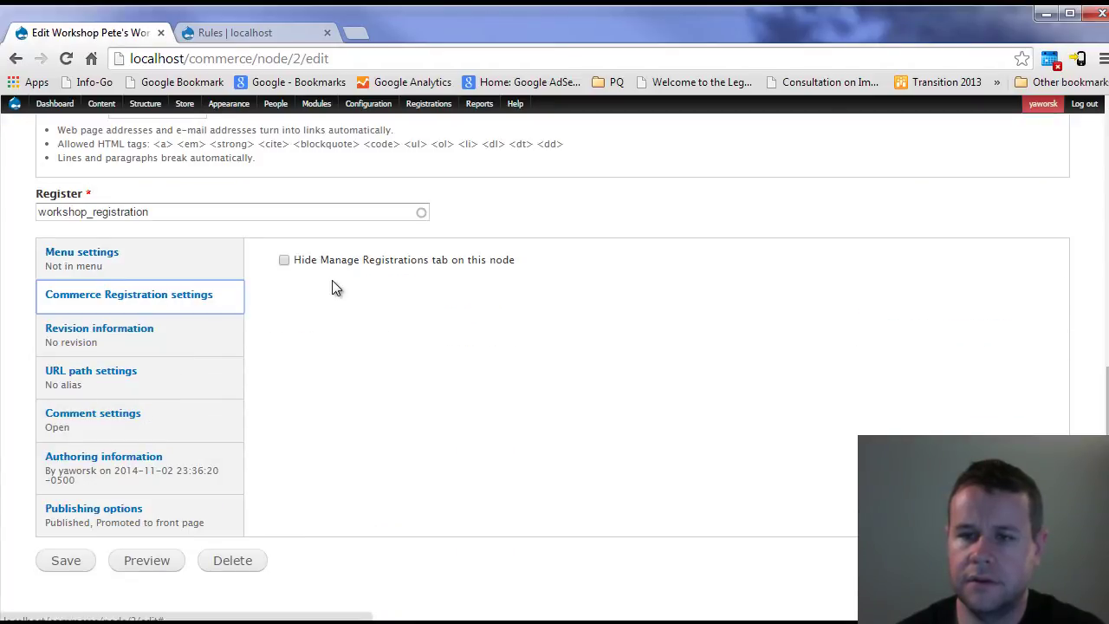
pyautogui.scroll(10, 396, 463)
pyautogui.hotkey('alt', 'Left')
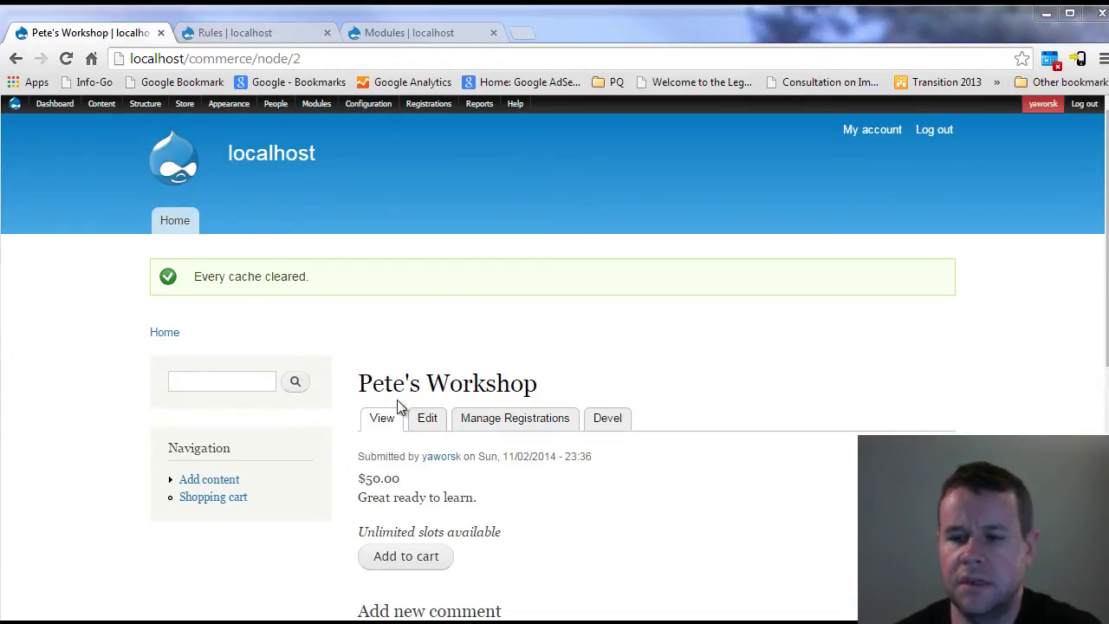
# - Flush all caches, then view Pete's Workshop's Manage Registrations list sorted by State
pyautogui.moveTo(15, 103)
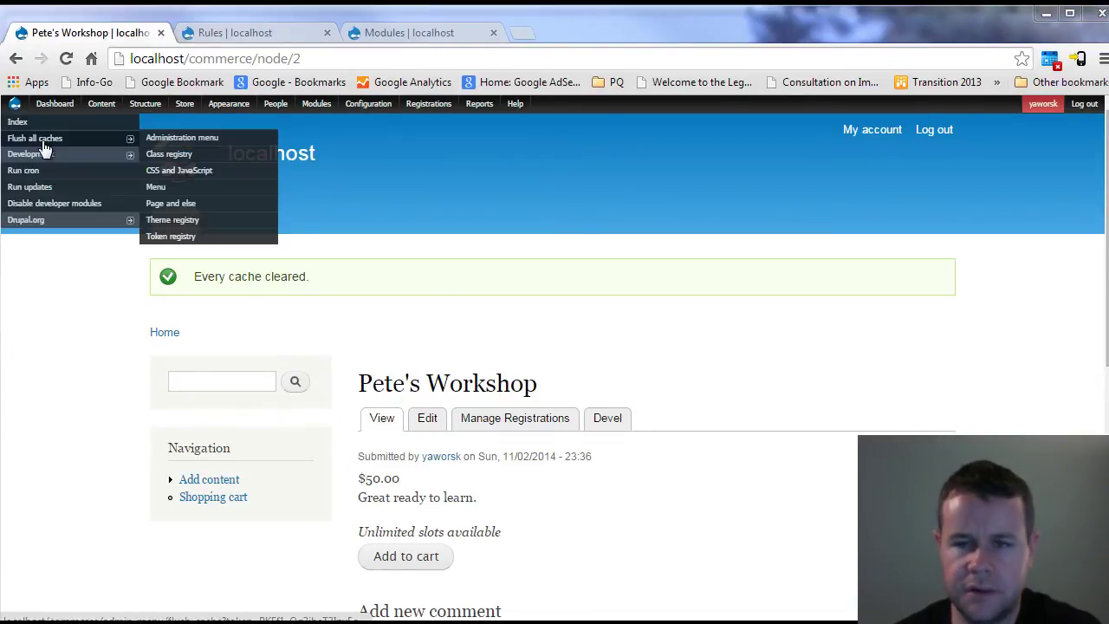
pyautogui.click(42, 141)
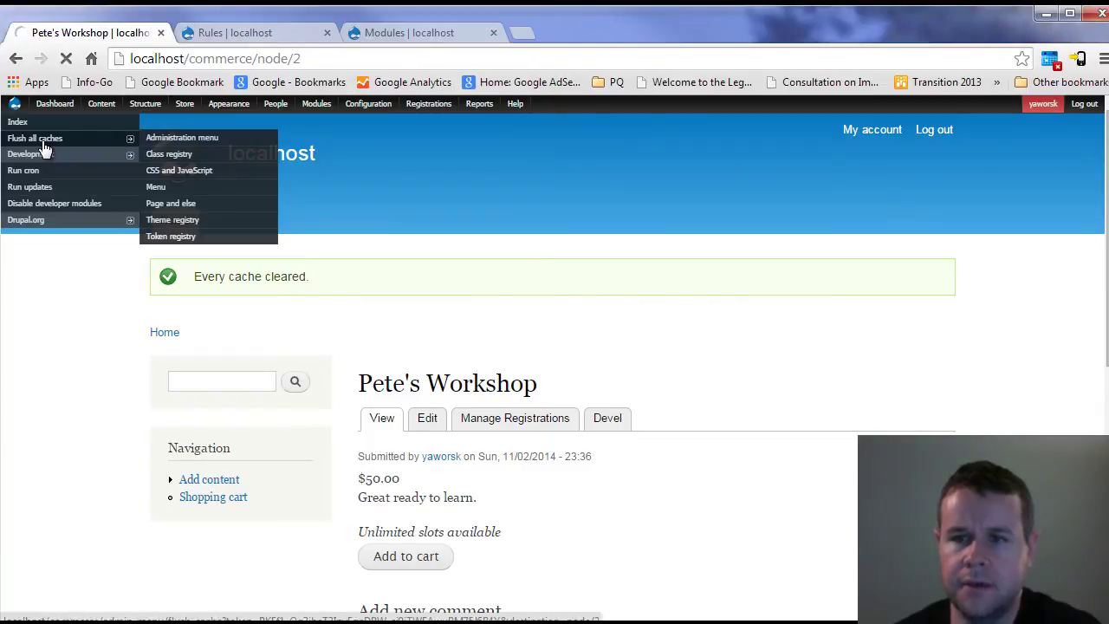
pyautogui.click(532, 424)
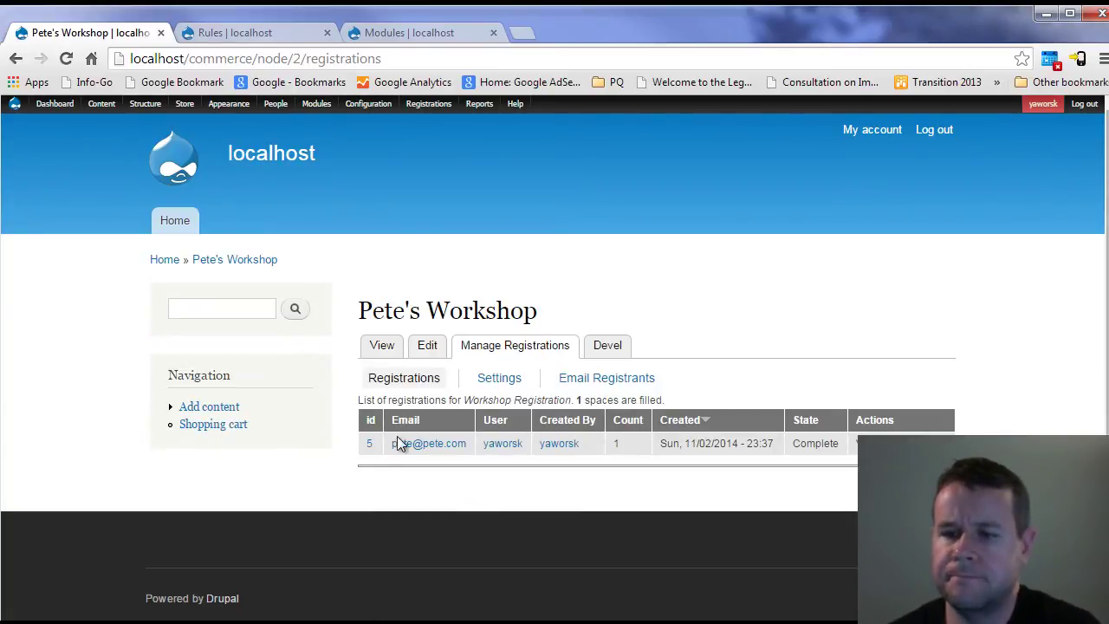
pyautogui.moveTo(352, 448); pyautogui.dragTo(693, 499)
pyautogui.click(790, 501)
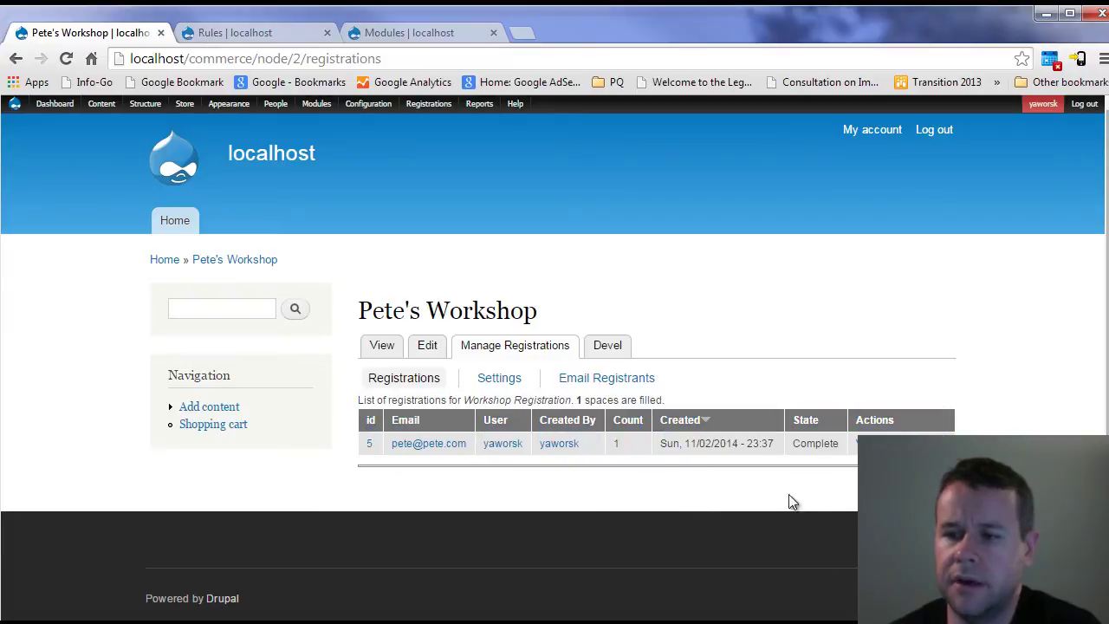
pyautogui.click(807, 423)
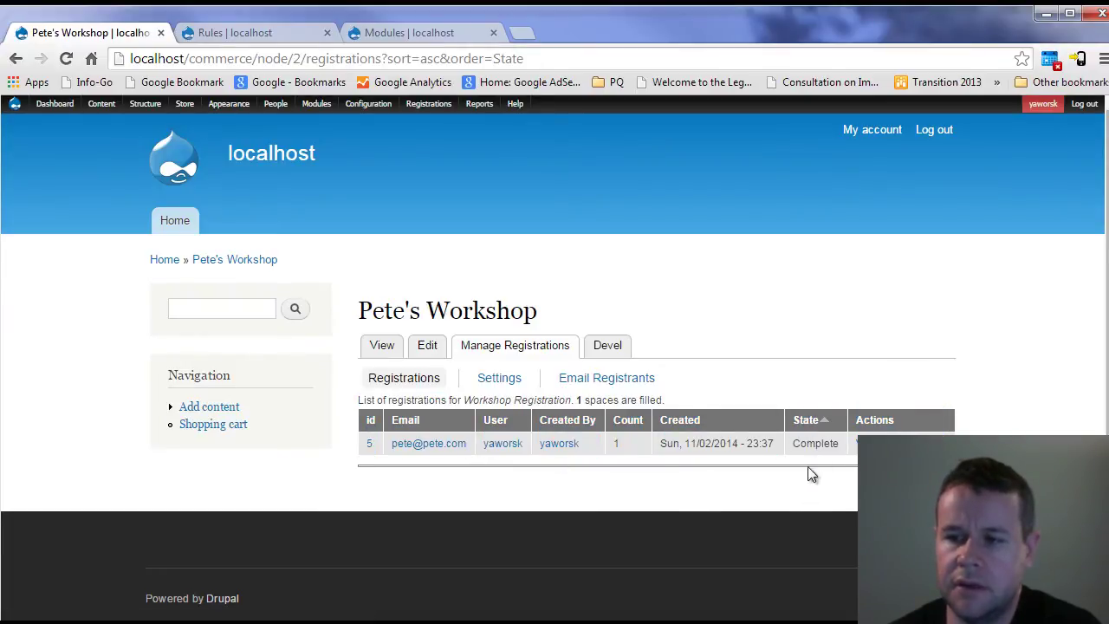
# - Review the workshop's registration Settings sub-tab and product registration settings
pyautogui.click(498, 381)
pyautogui.click(385, 407)
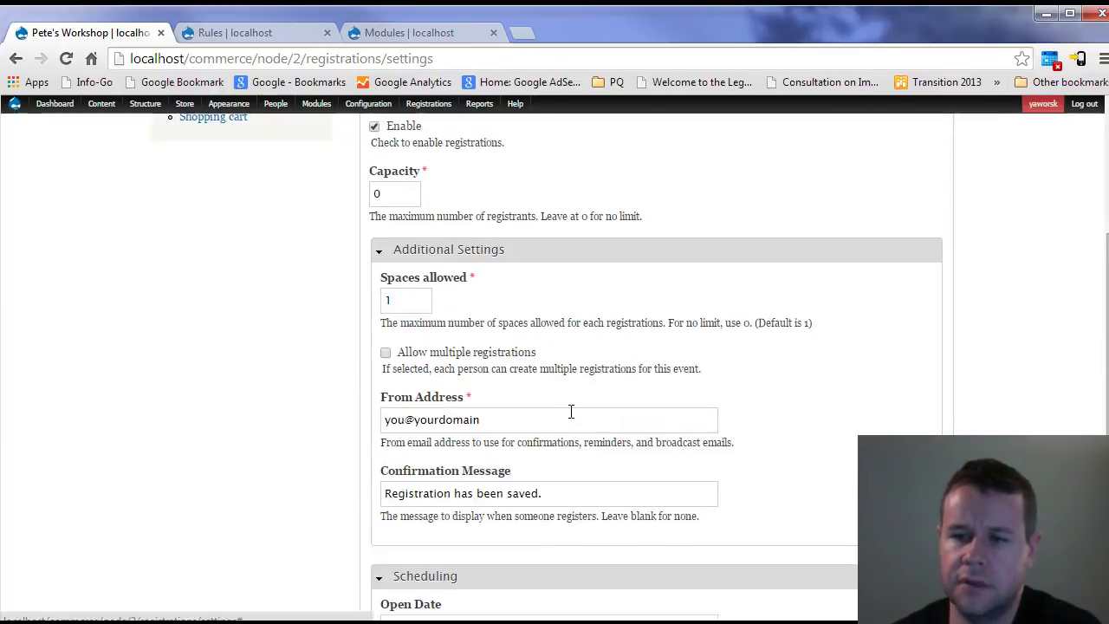
pyautogui.scroll(-5, 498, 386)
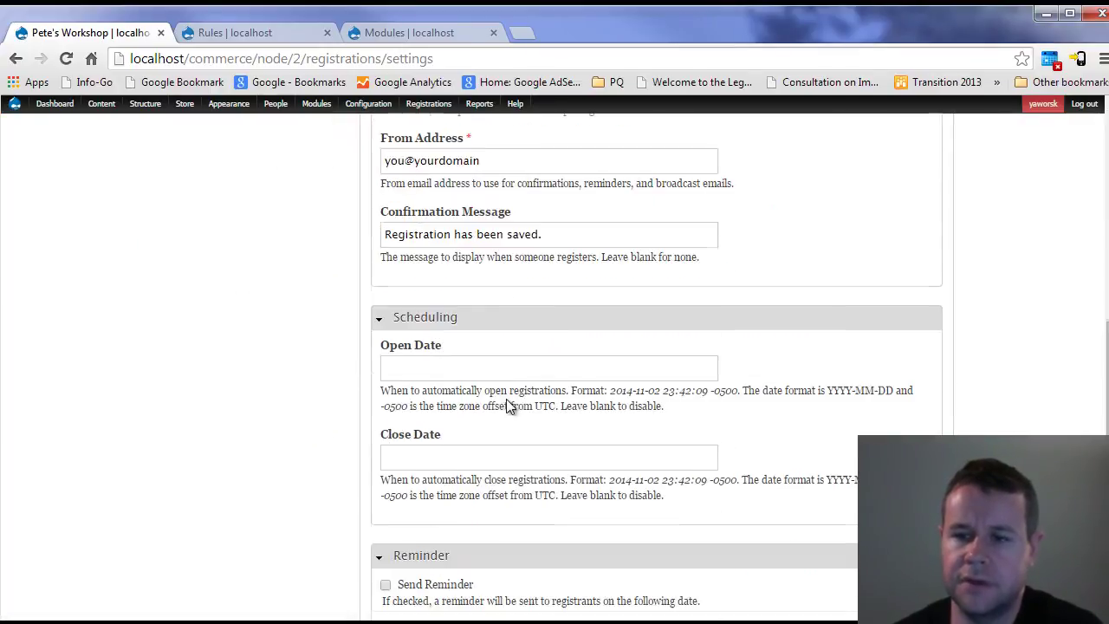
pyautogui.scroll(10, 511, 451)
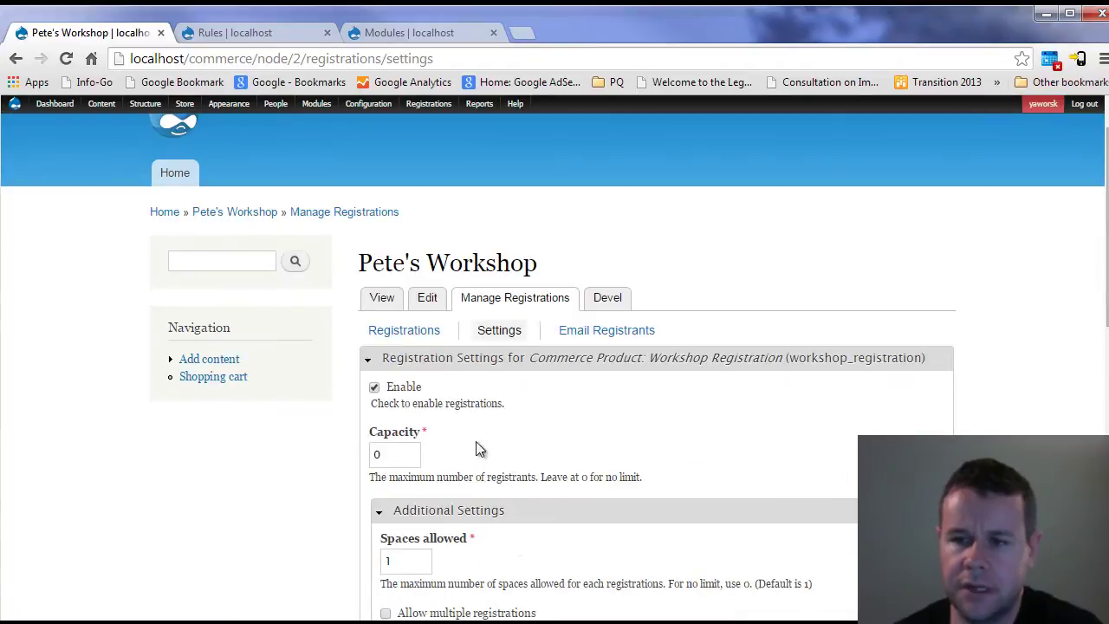
# - Address an Email Registrants message to Commerce Product: Workshop Registration, leaving subject and message empty
pyautogui.click(607, 330)
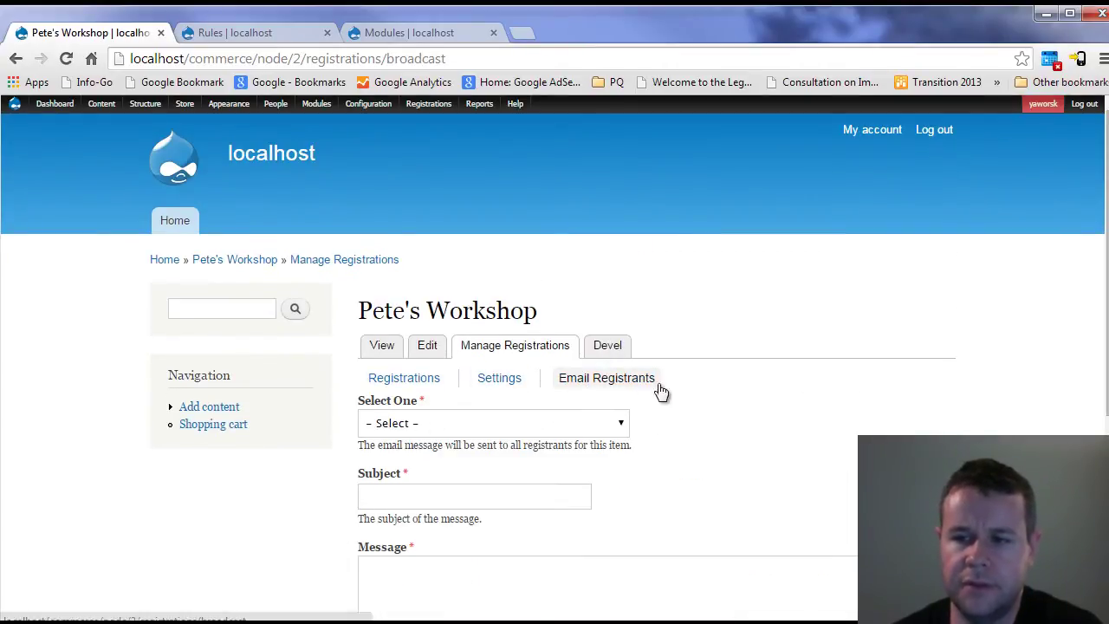
pyautogui.scroll(-1, 465, 332)
pyautogui.click(466, 332)
pyautogui.click(462, 379)
pyautogui.click(429, 338)
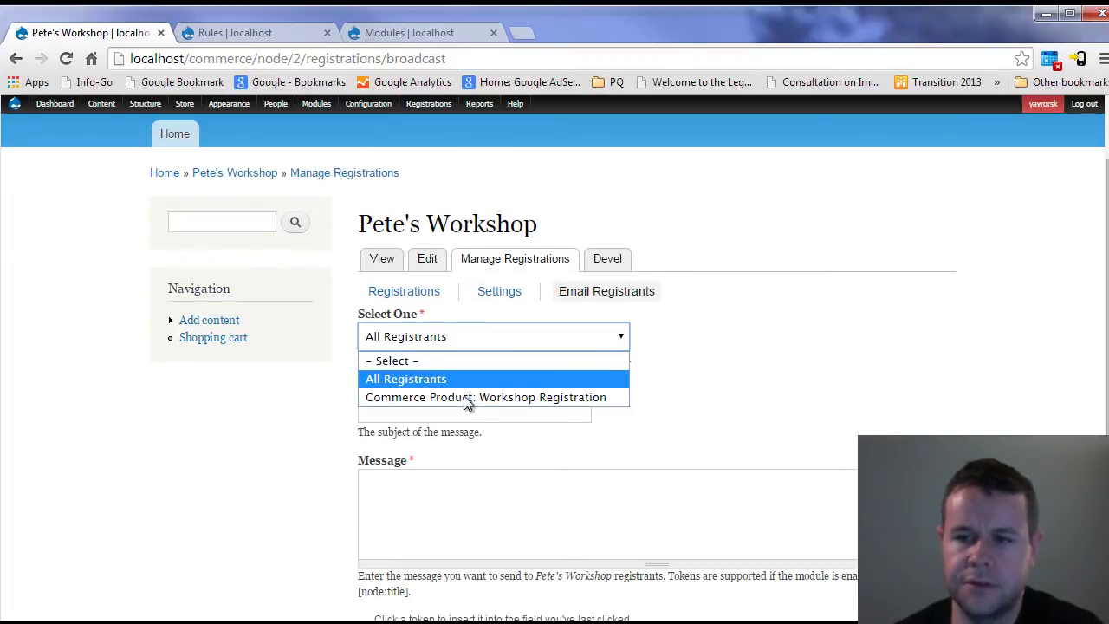
pyautogui.click(468, 396)
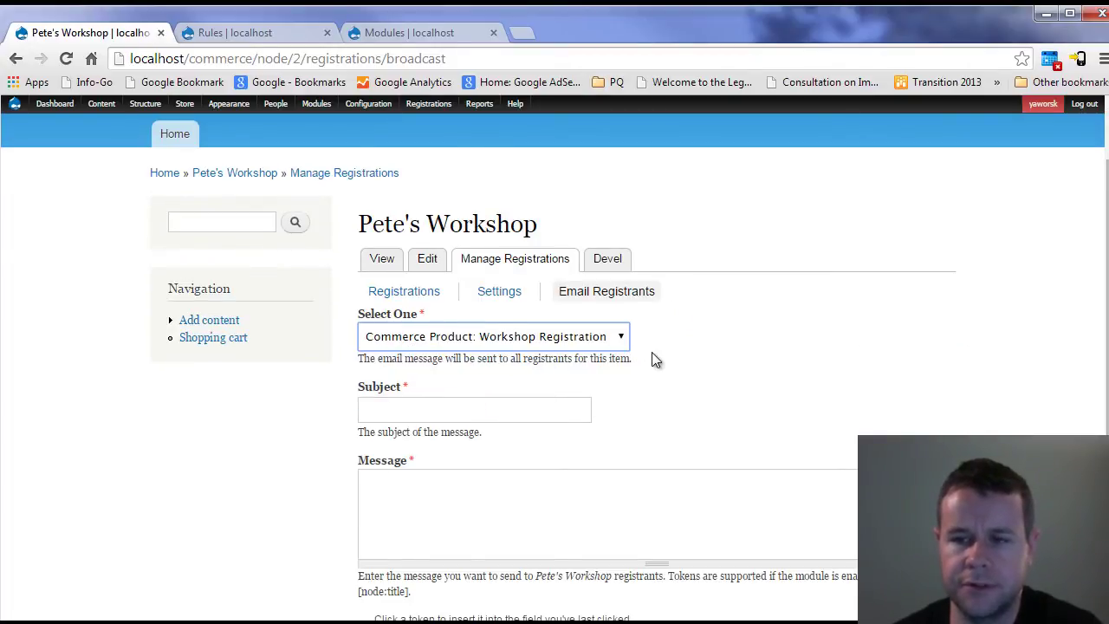
pyautogui.scroll(-1, 455, 399)
pyautogui.click(450, 323)
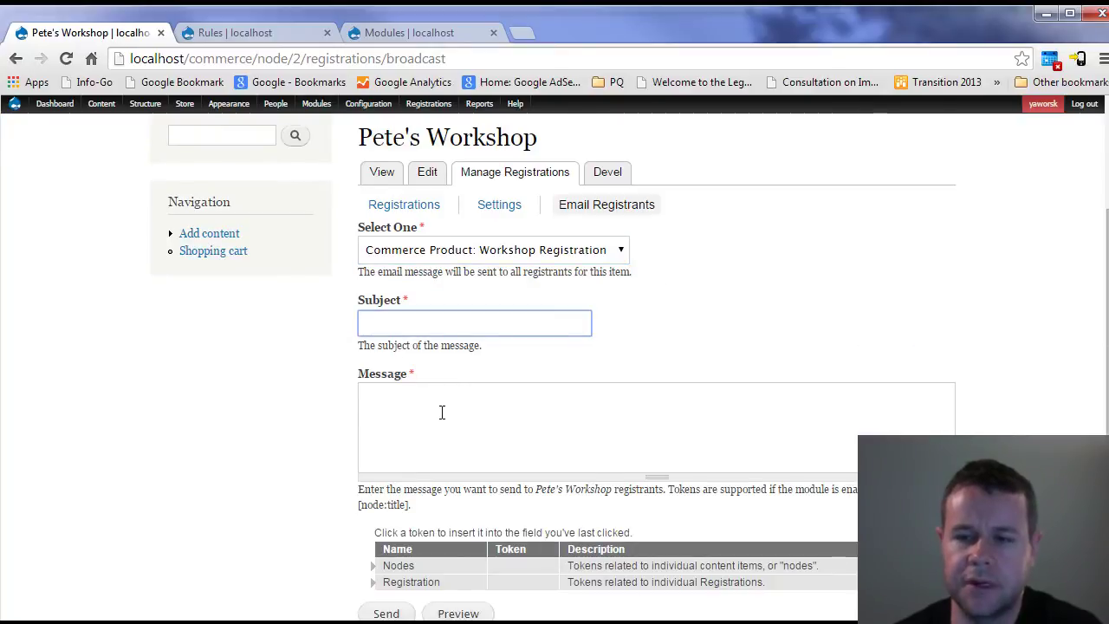
pyautogui.click(441, 413)
pyautogui.scroll(-1, 433, 500)
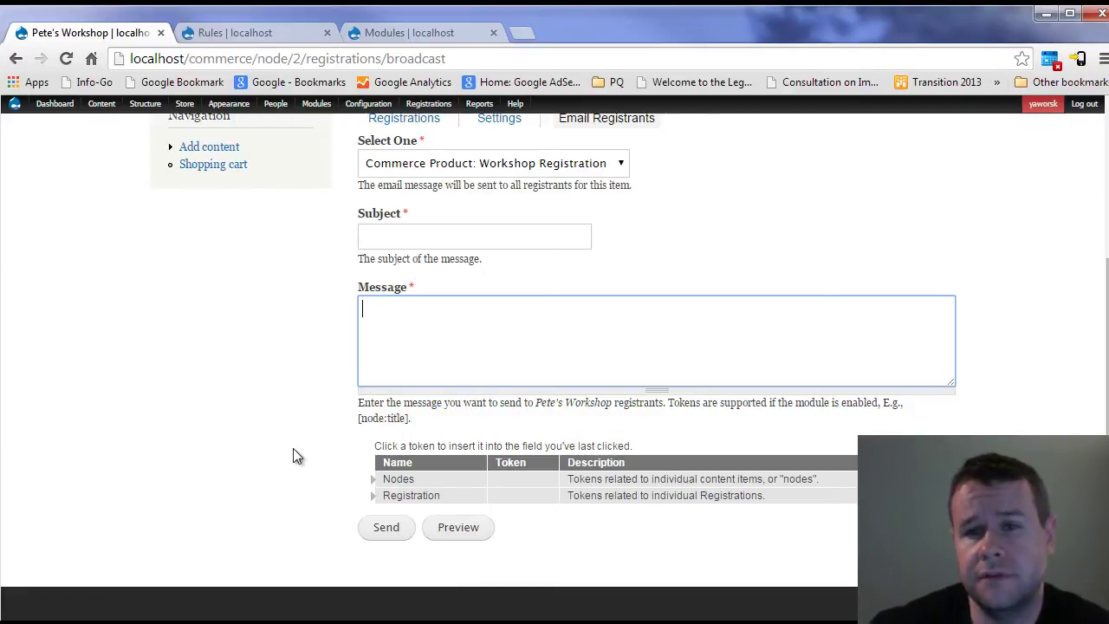
# - Browse the admin toolbar menus, ending at People > Permissions
pyautogui.moveTo(144, 104)
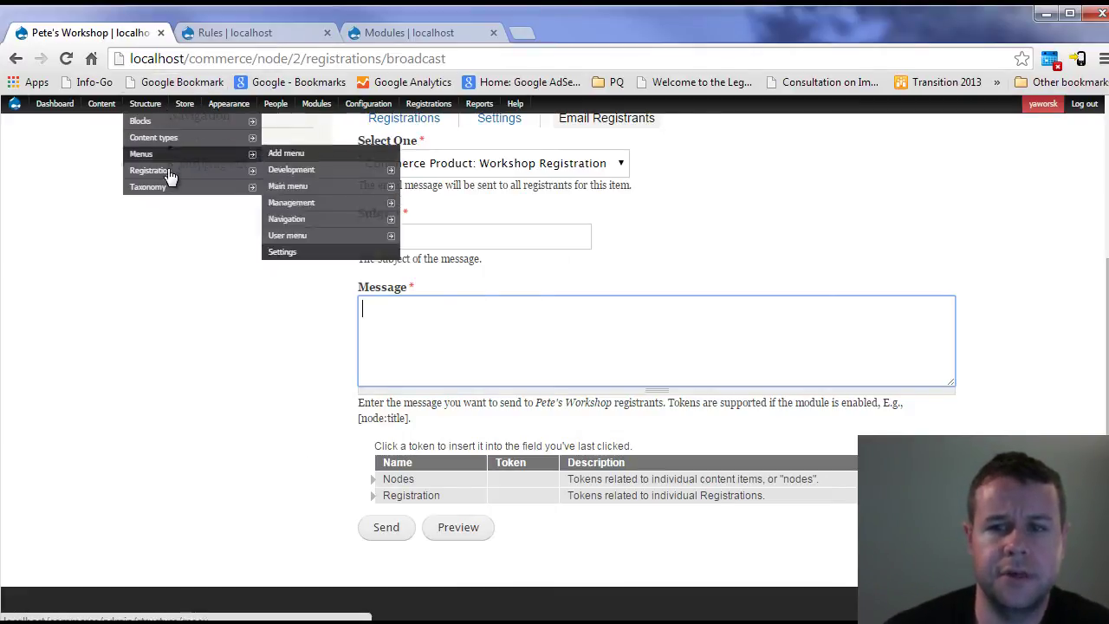
pyautogui.moveTo(169, 179)
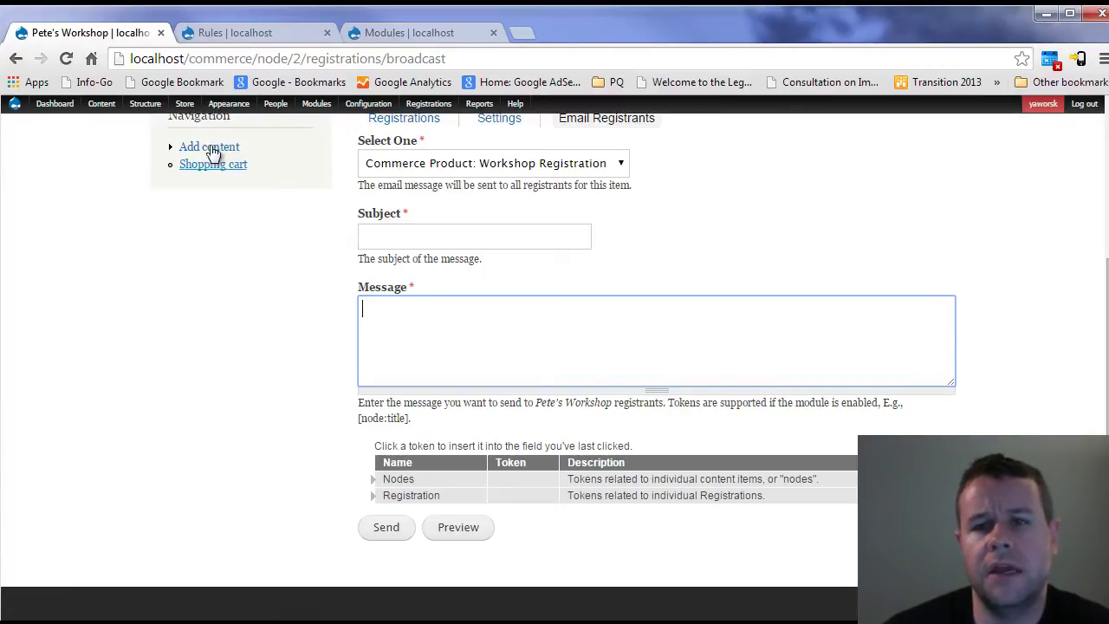
pyautogui.moveTo(184, 104)
pyautogui.moveTo(192, 156)
pyautogui.moveTo(336, 156)
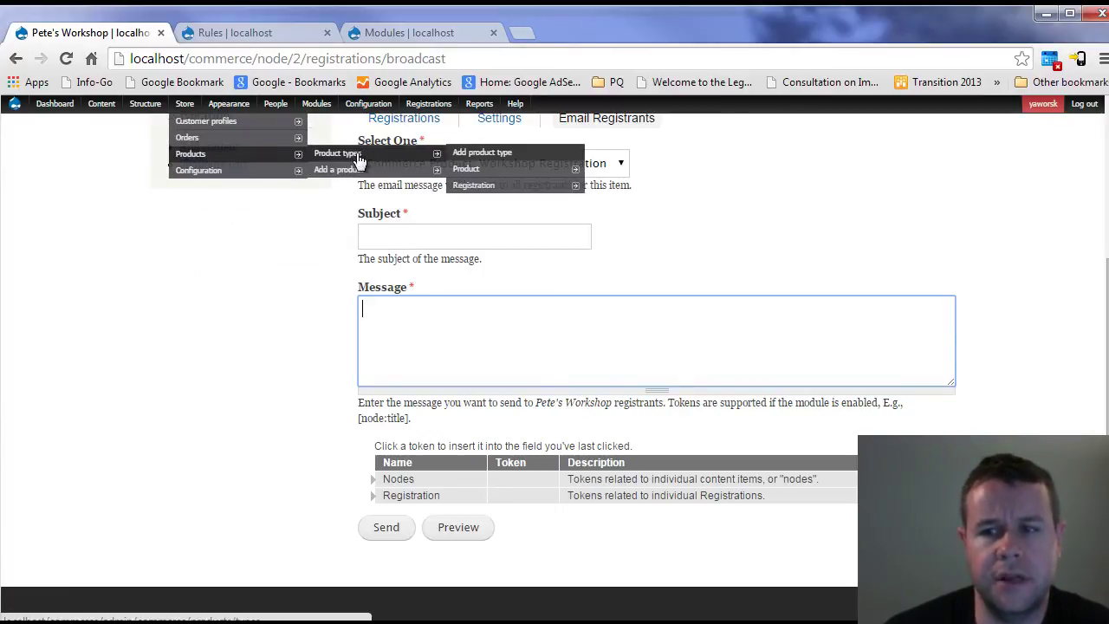
pyautogui.moveTo(481, 189)
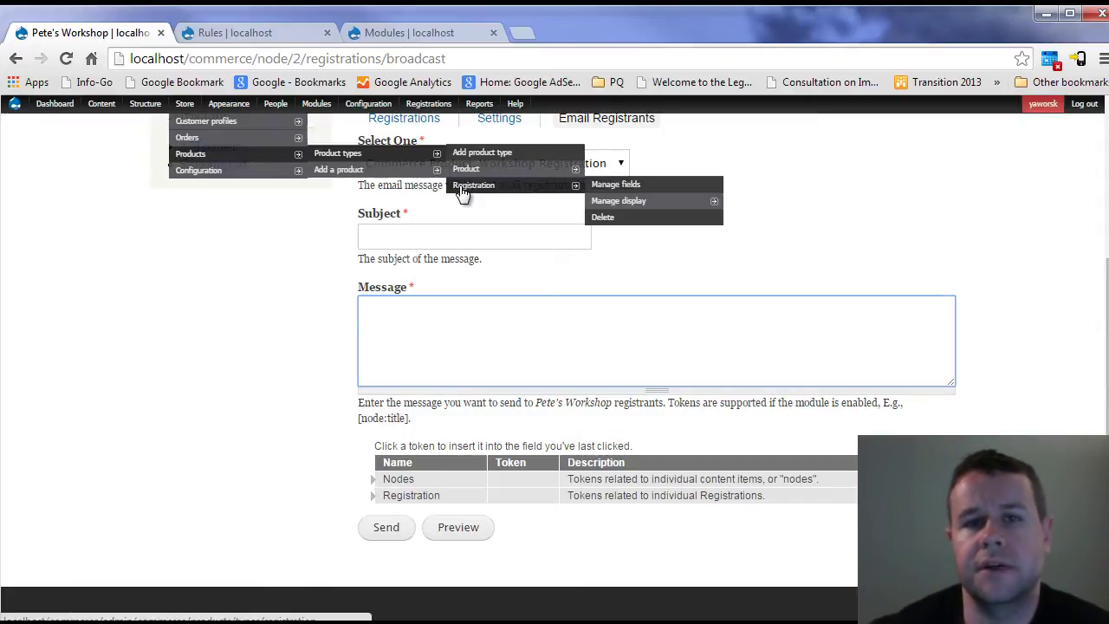
pyautogui.moveTo(156, 139)
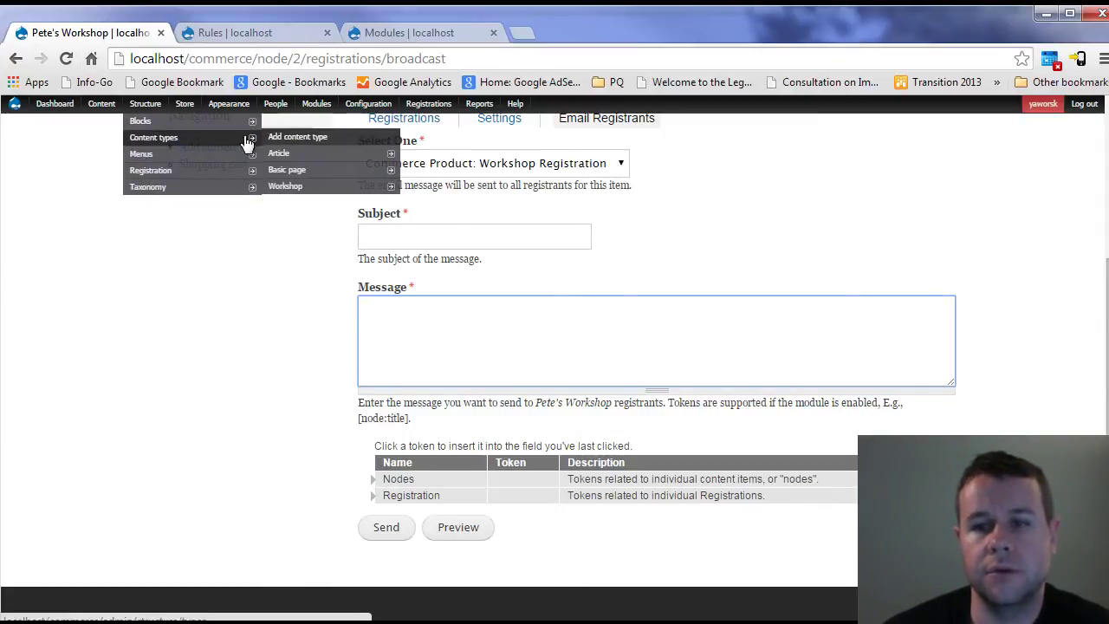
pyautogui.moveTo(334, 189)
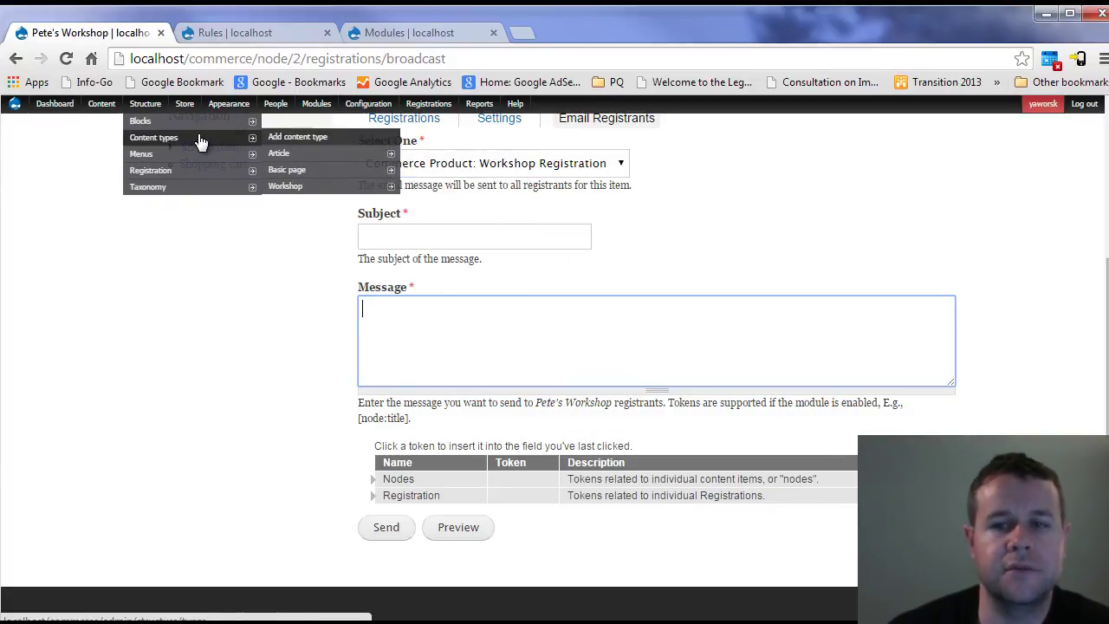
pyautogui.moveTo(118, 120)
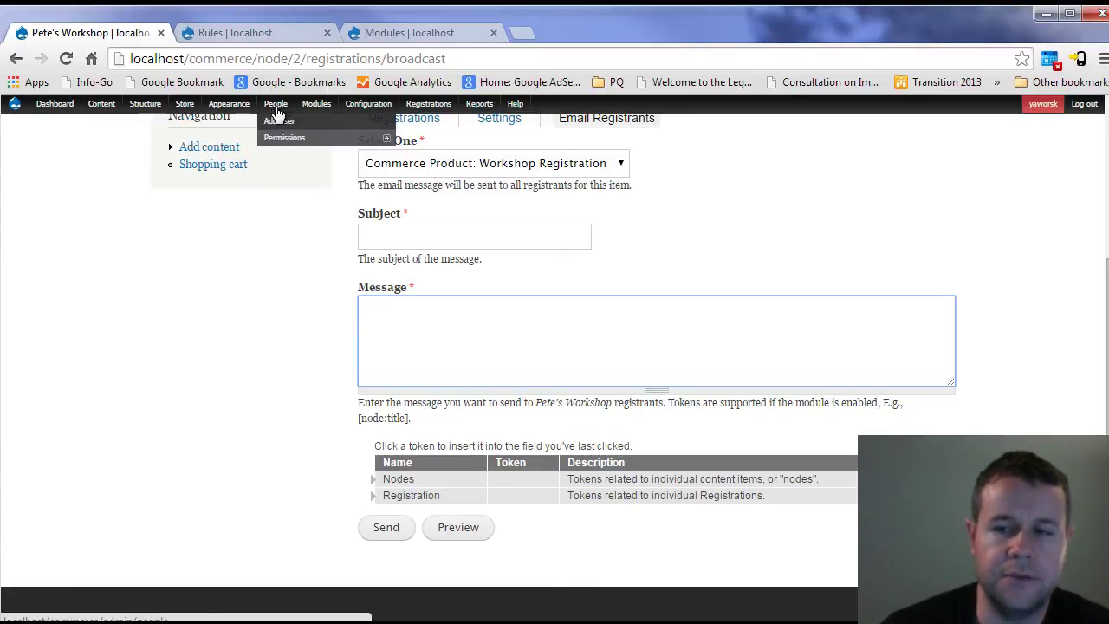
# - Filter the Permissions page down to the Workshop Registration permissions
pyautogui.click(278, 138)
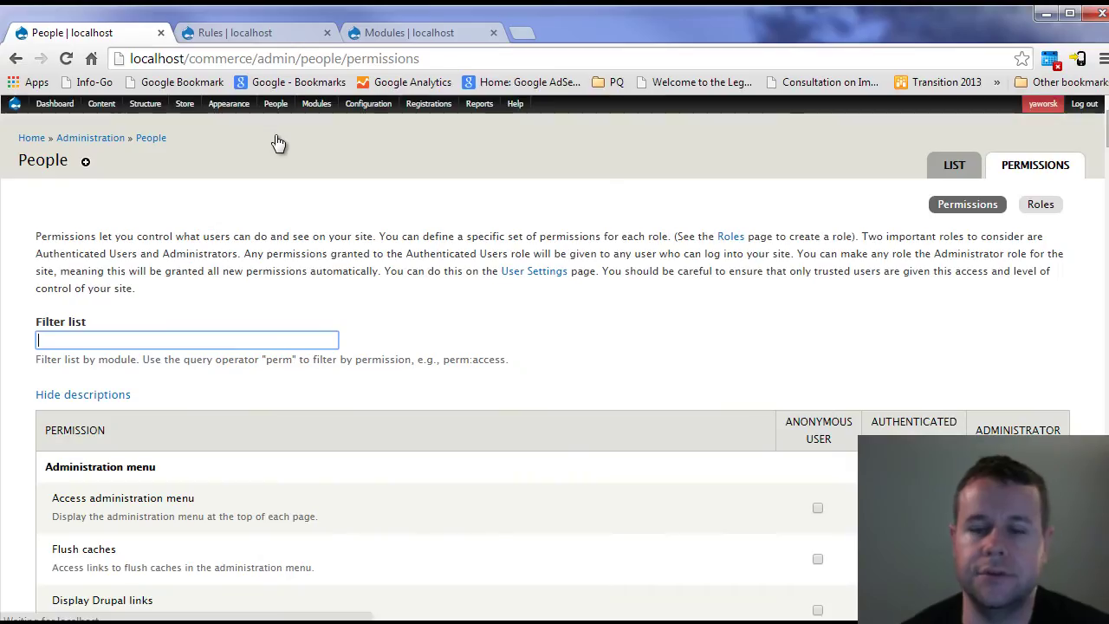
pyautogui.scroll(-2, 698, 347)
pyautogui.scroll(-15, 690, 334)
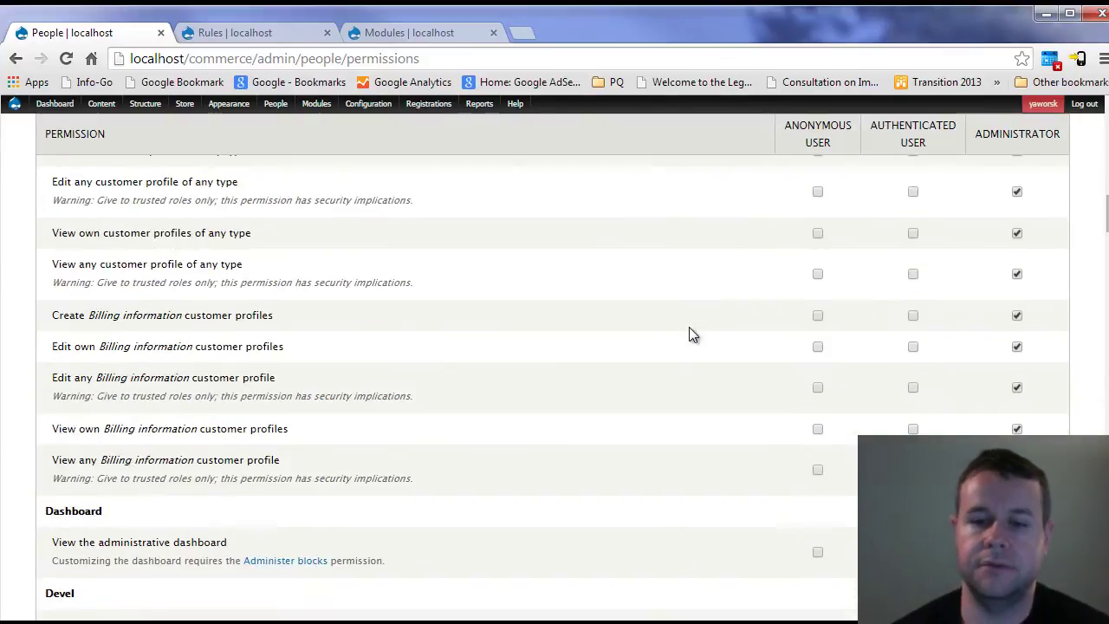
pyautogui.scroll(15, 693, 286)
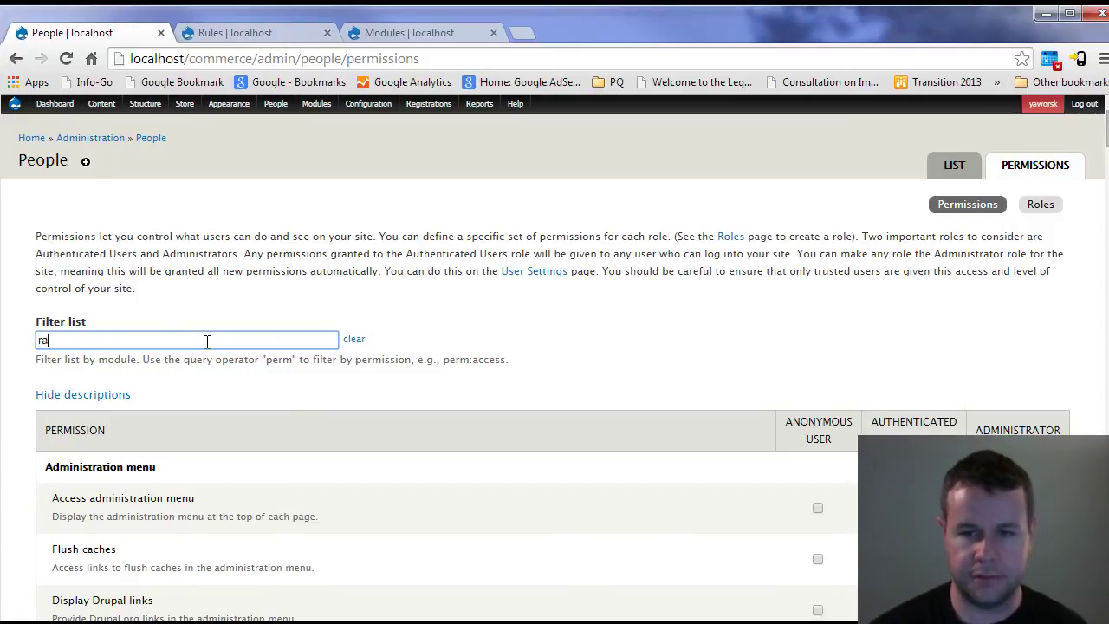
pyautogui.write('ist')
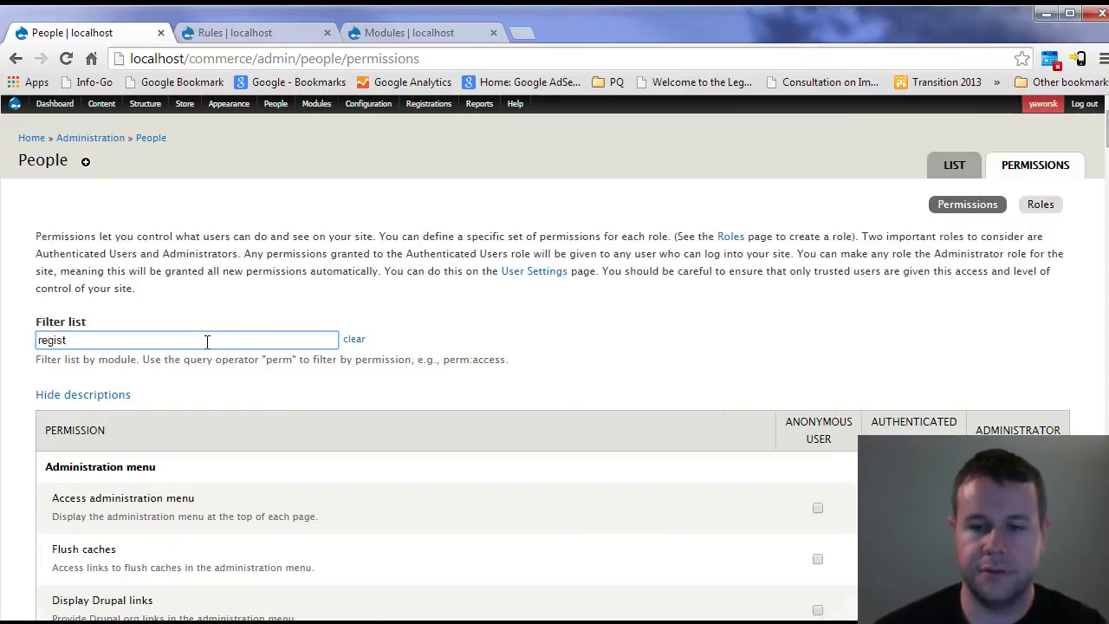
pyautogui.scroll(-3, 629, 363)
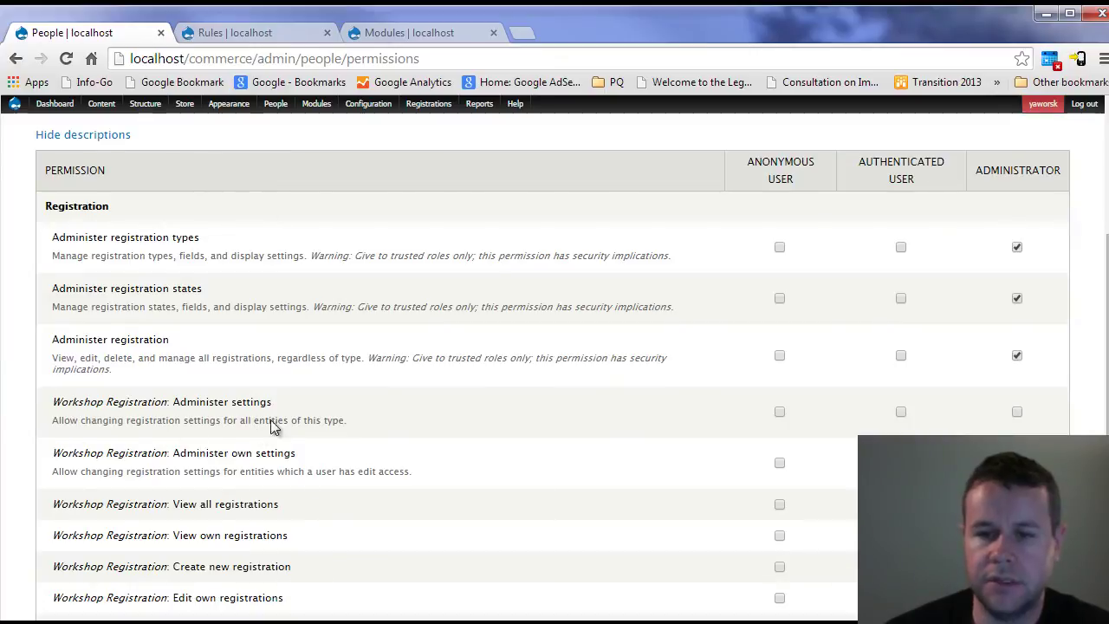
pyautogui.scroll(-1, 275, 427)
pyautogui.moveTo(54, 366); pyautogui.dragTo(167, 368)
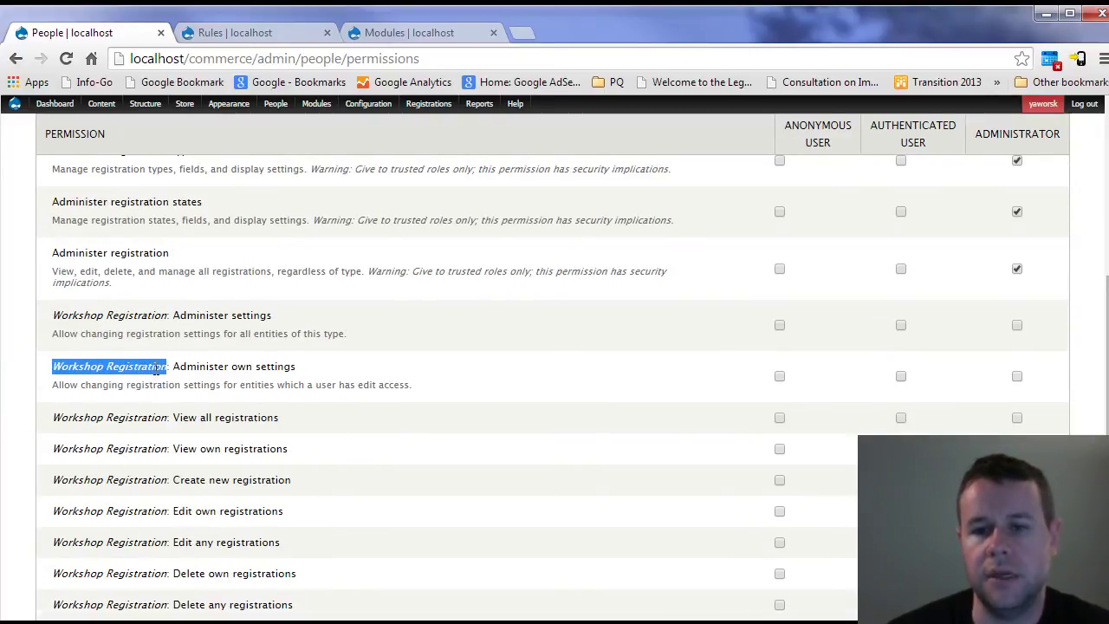
pyautogui.moveTo(54, 316); pyautogui.dragTo(164, 318)
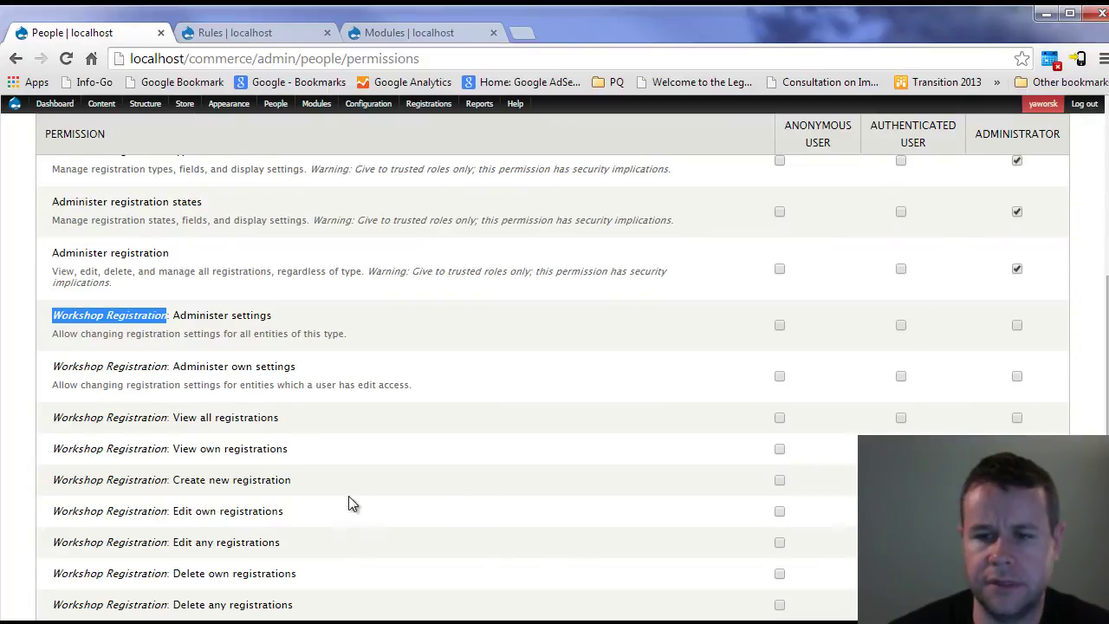
# - Grant anonymous users 'Create new registration' and save the permissions
pyautogui.click(778, 480)
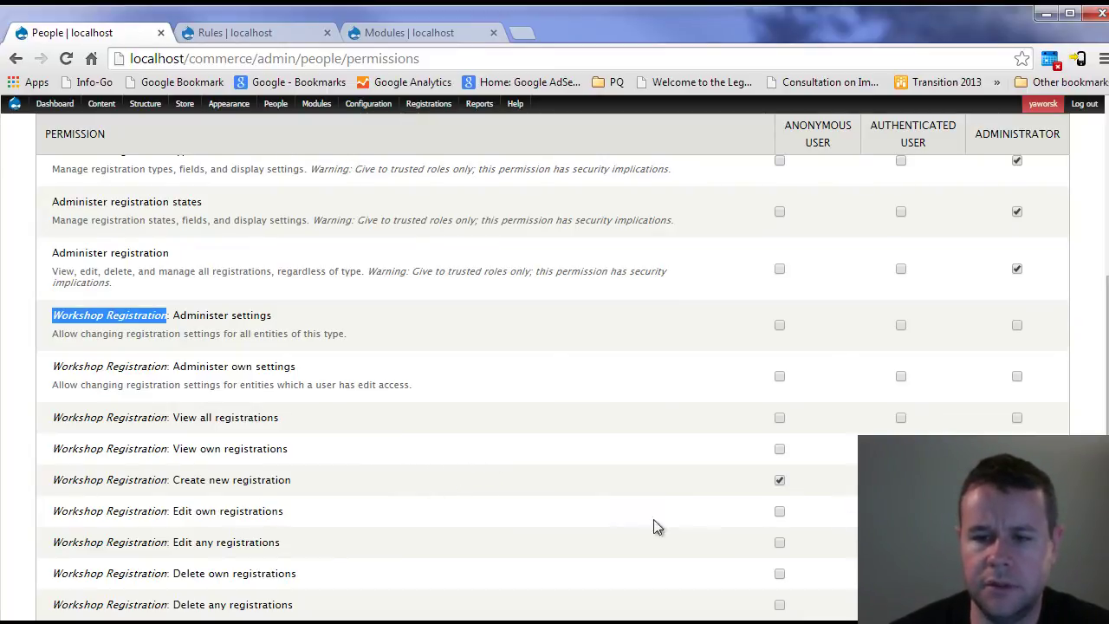
pyautogui.scroll(-2, 566, 517)
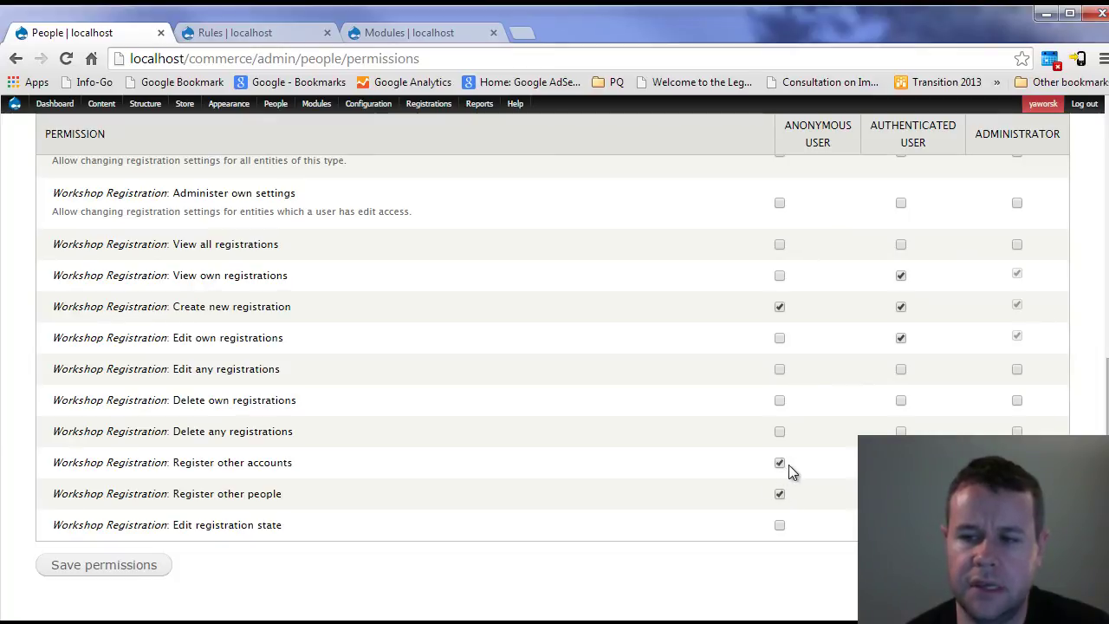
pyautogui.click(138, 565)
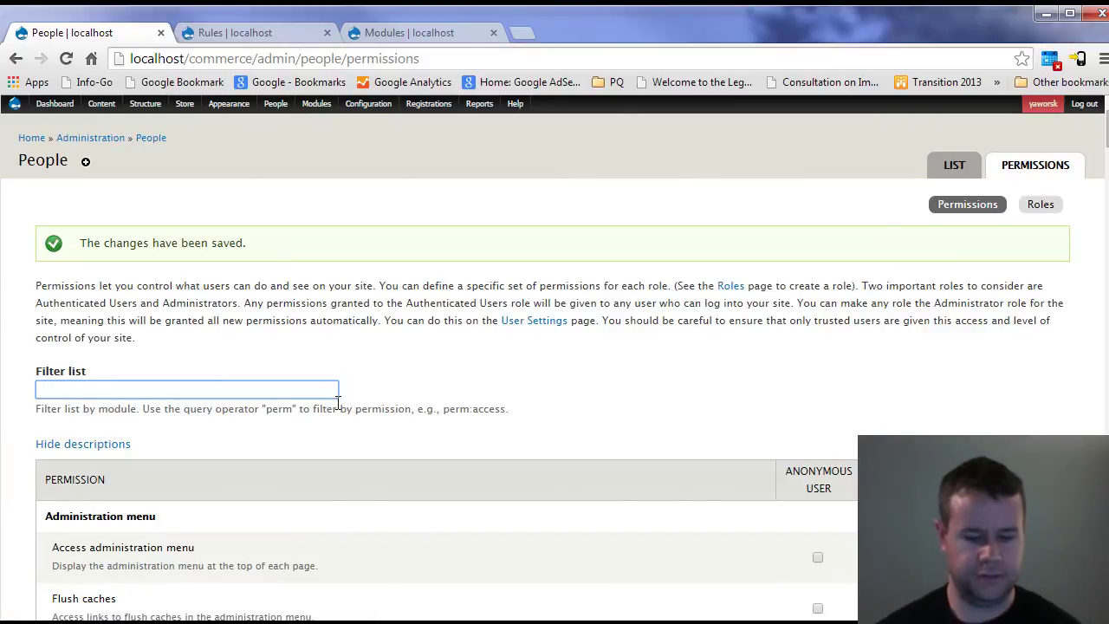
# - In a private window, load the local store and add Pete's Workshop to the cart
pyautogui.hotkey('ctrl', 'shift', 'n')
pyautogui.write('locla')
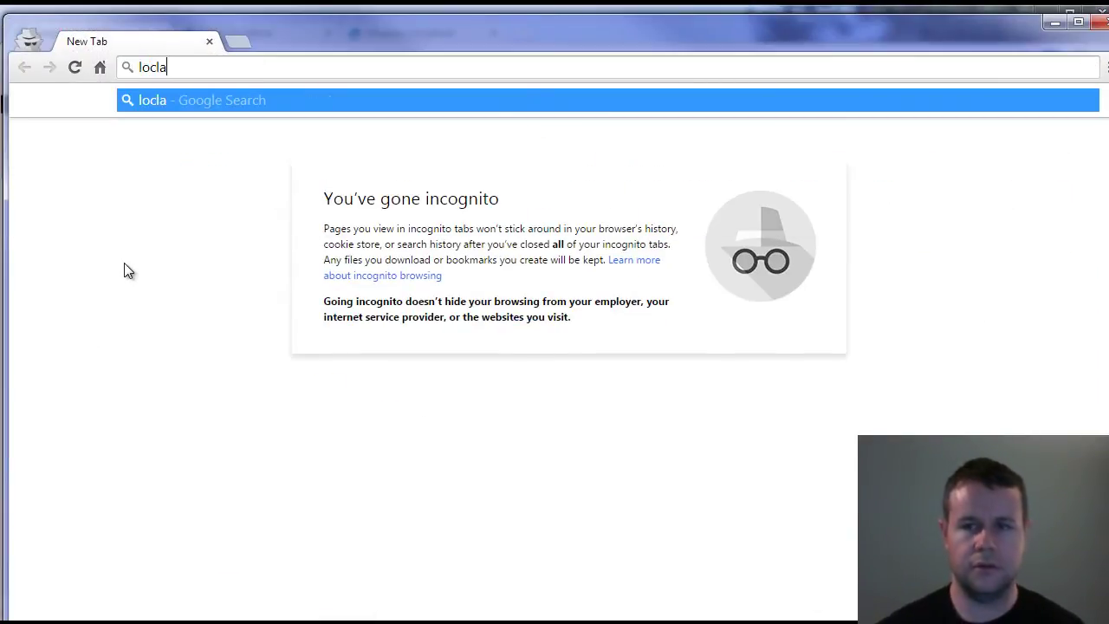
pyautogui.press('BackSpace')
pyautogui.press('BackSpace')
pyautogui.write('alho')
pyautogui.press('Return')
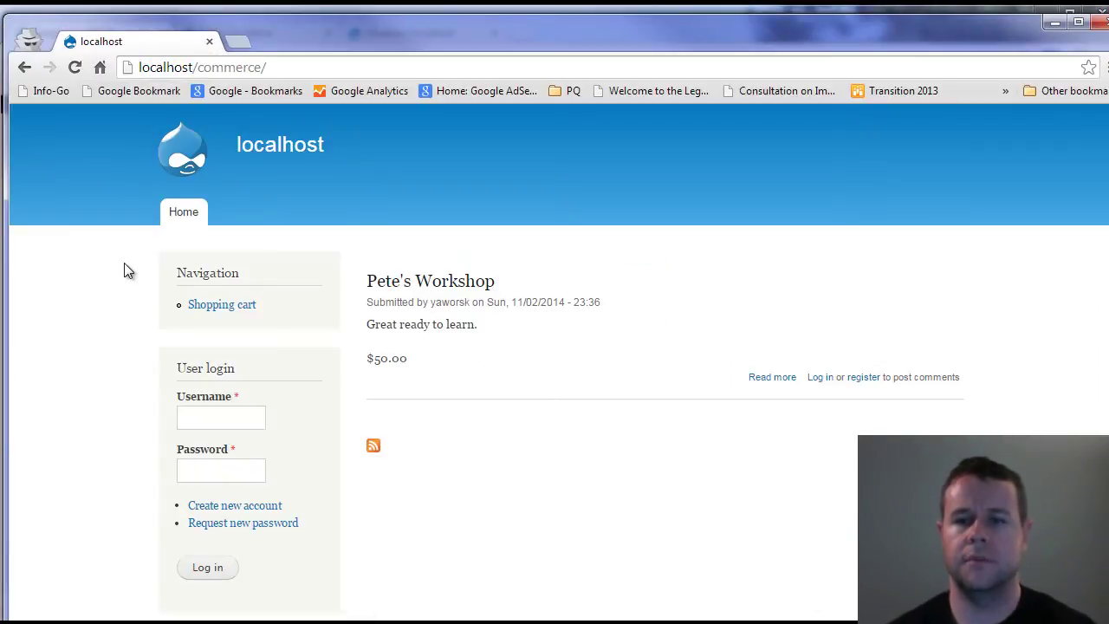
pyautogui.click(431, 286)
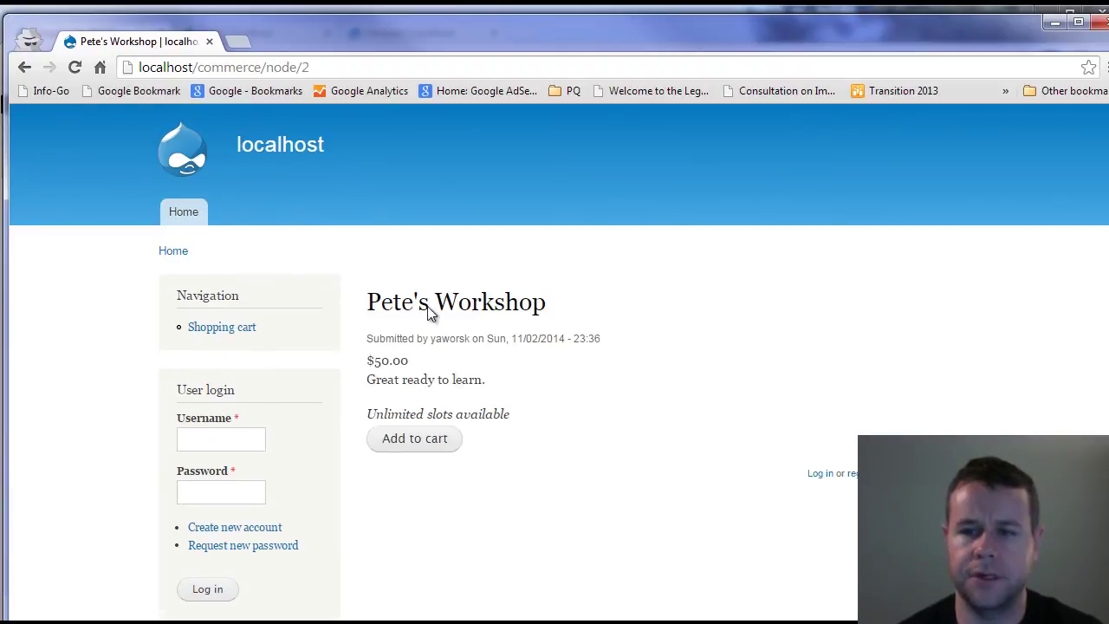
pyautogui.click(424, 442)
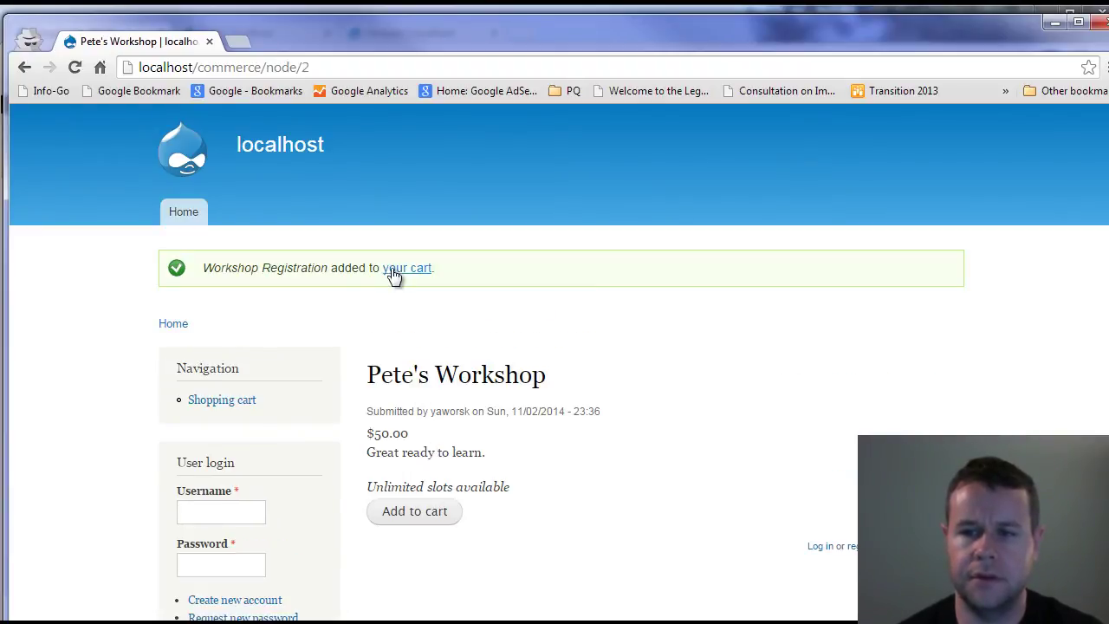
# - Proceed from the cart to checkout and view the registration options
pyautogui.click(402, 275)
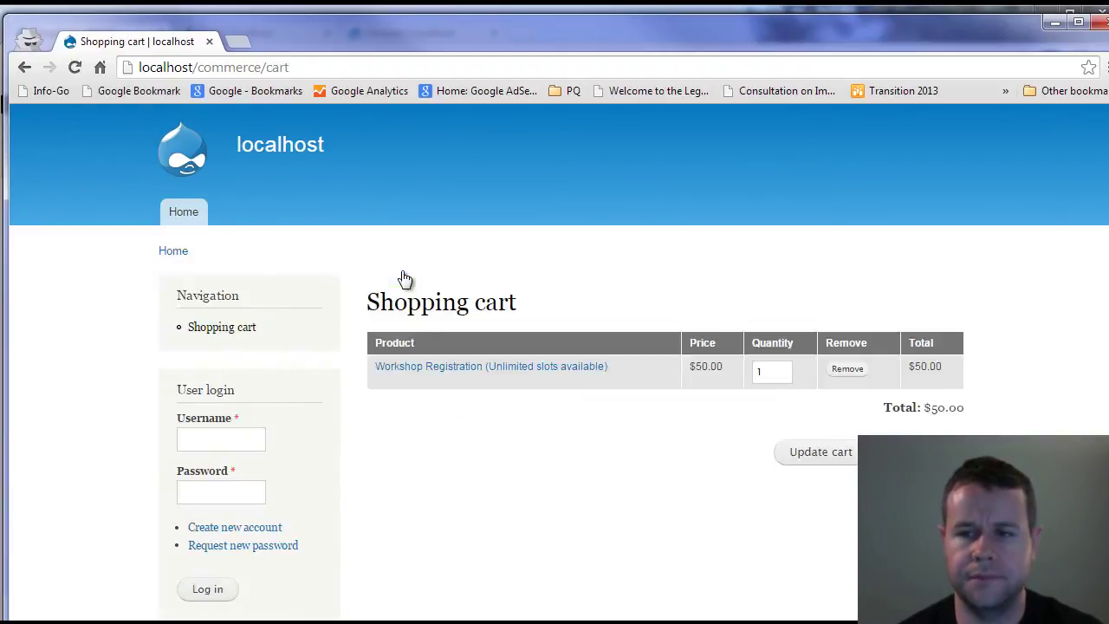
pyautogui.click(896, 452)
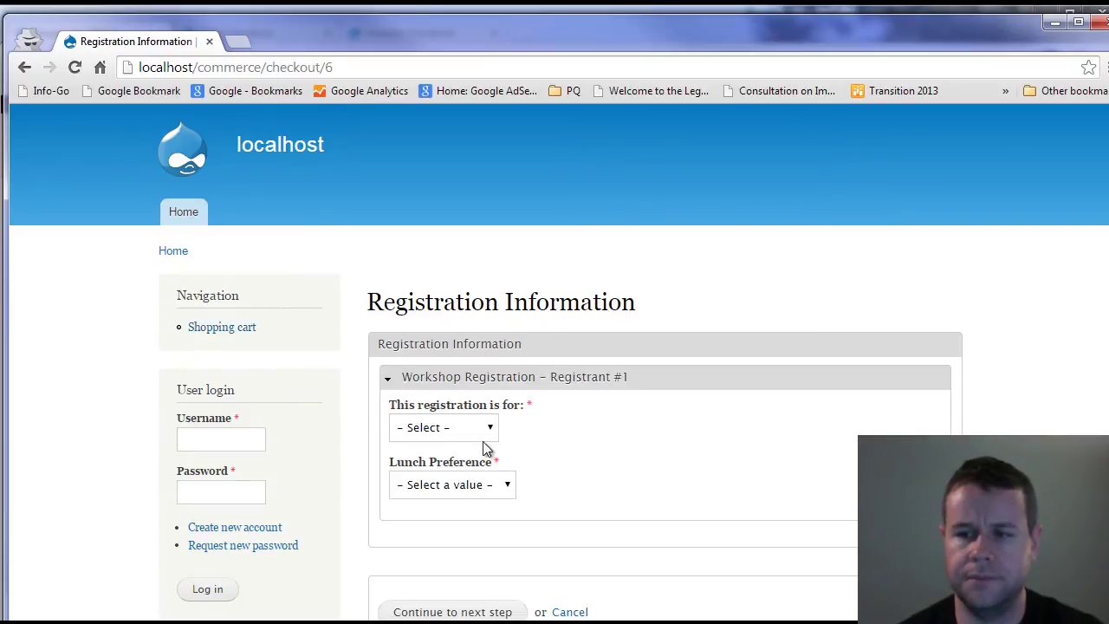
pyautogui.click(470, 437)
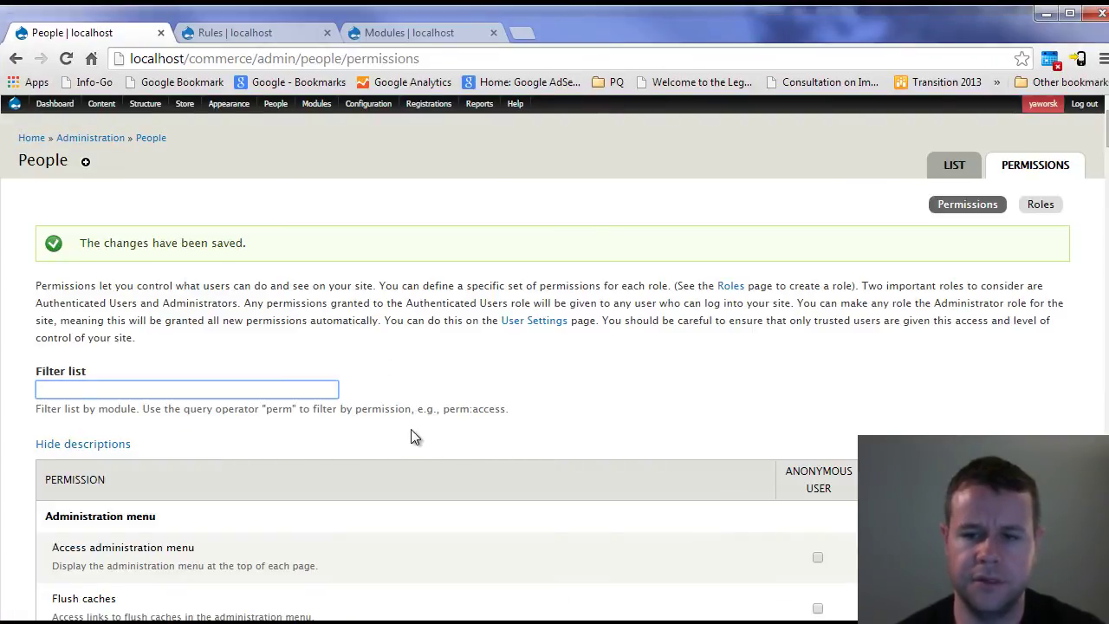
# - Filter by 'registe', remove anonymous 'Register other accounts' and 'Register other people', and save
pyautogui.write('r')
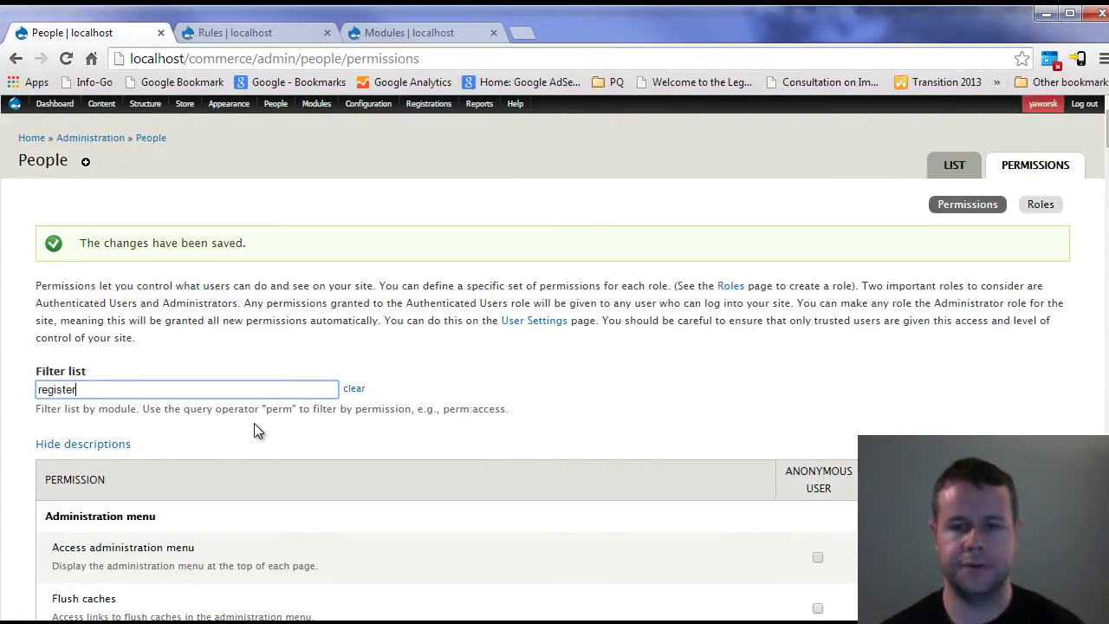
pyautogui.write('egister')
pyautogui.press('BackSpace')
pyautogui.press('BackSpace')
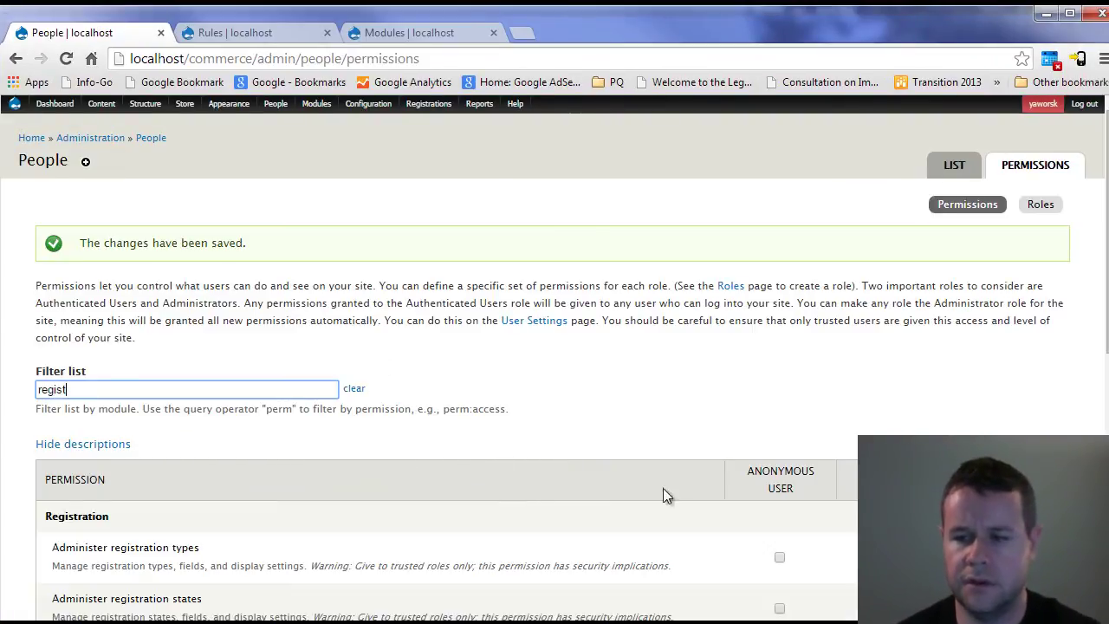
pyautogui.scroll(-10, 688, 487)
pyautogui.click(779, 460)
pyautogui.click(780, 489)
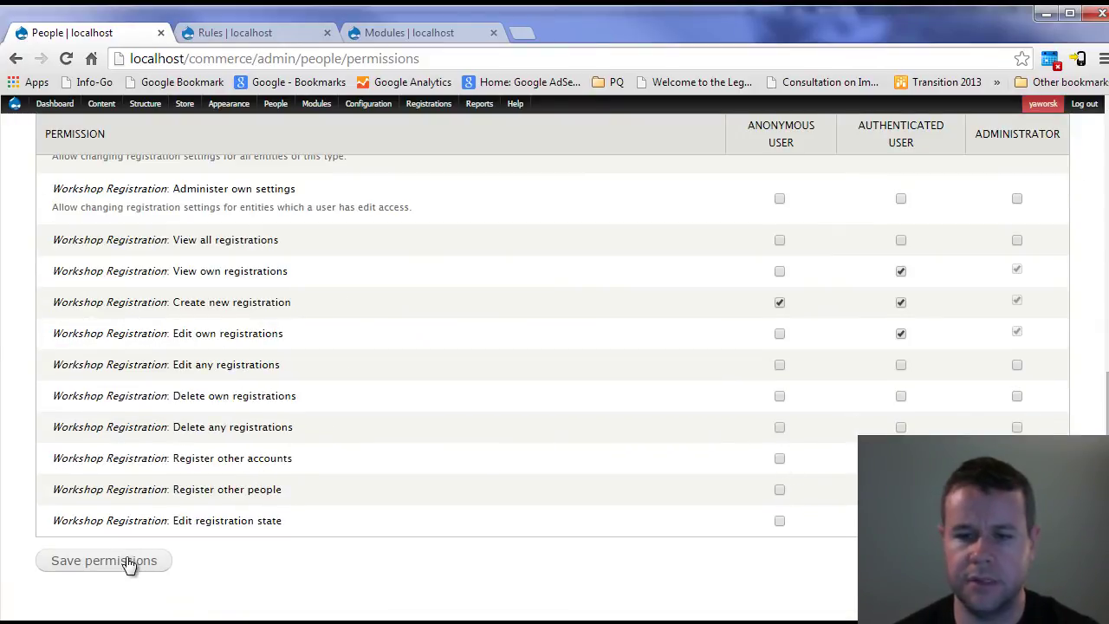
pyautogui.click(129, 563)
# - In the storefront window, retry adding Pete's Workshop to the cart
pyautogui.hotkey('alt', 'Tab')
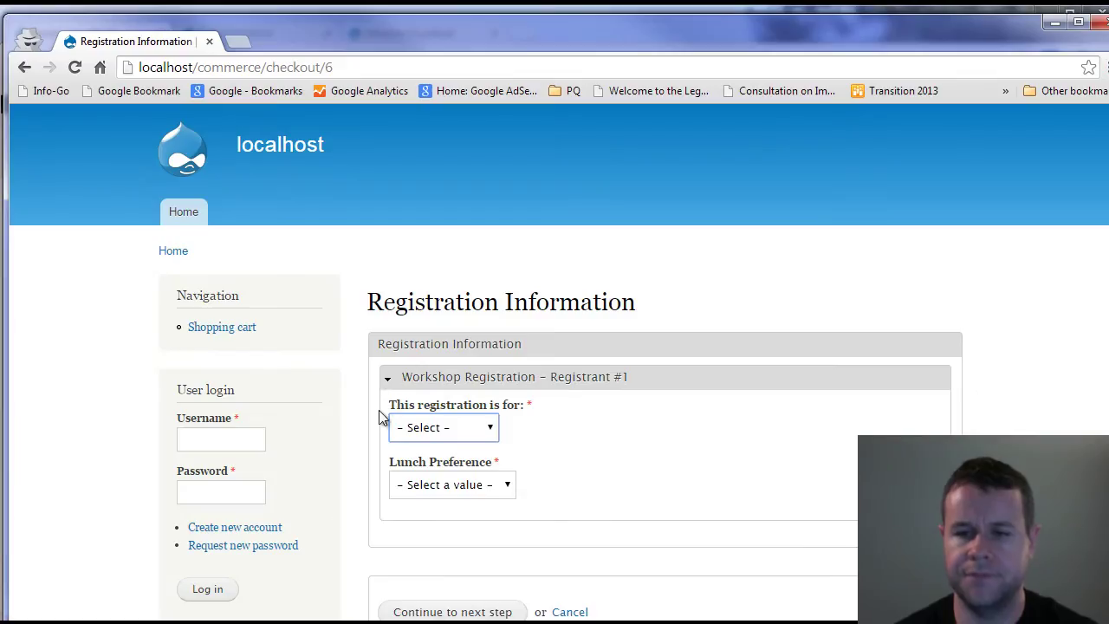
pyautogui.click(191, 216)
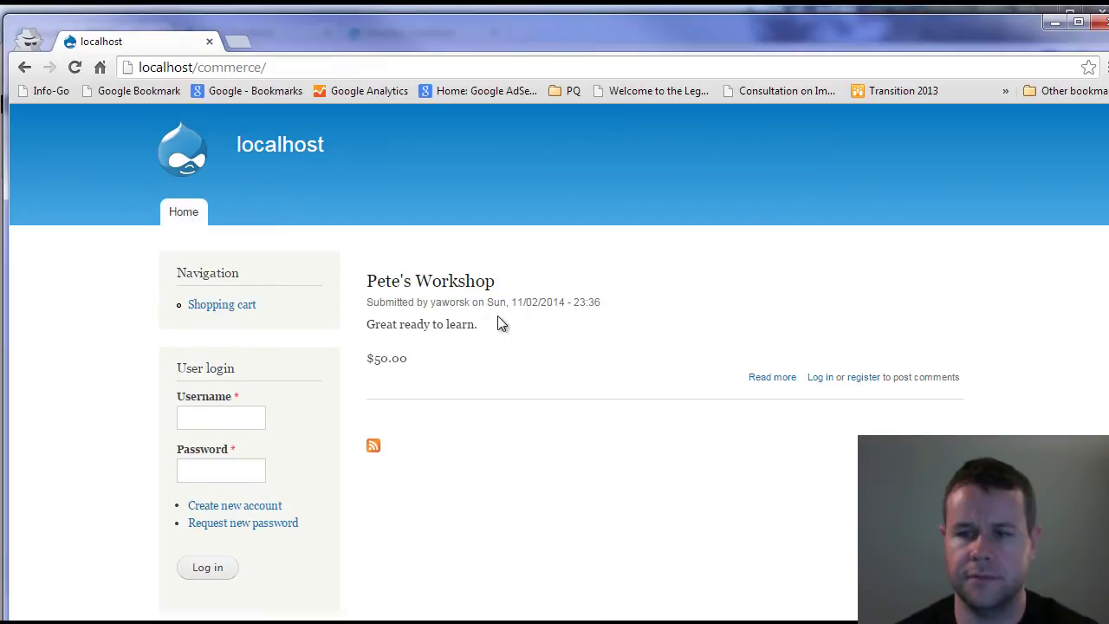
pyautogui.click(426, 284)
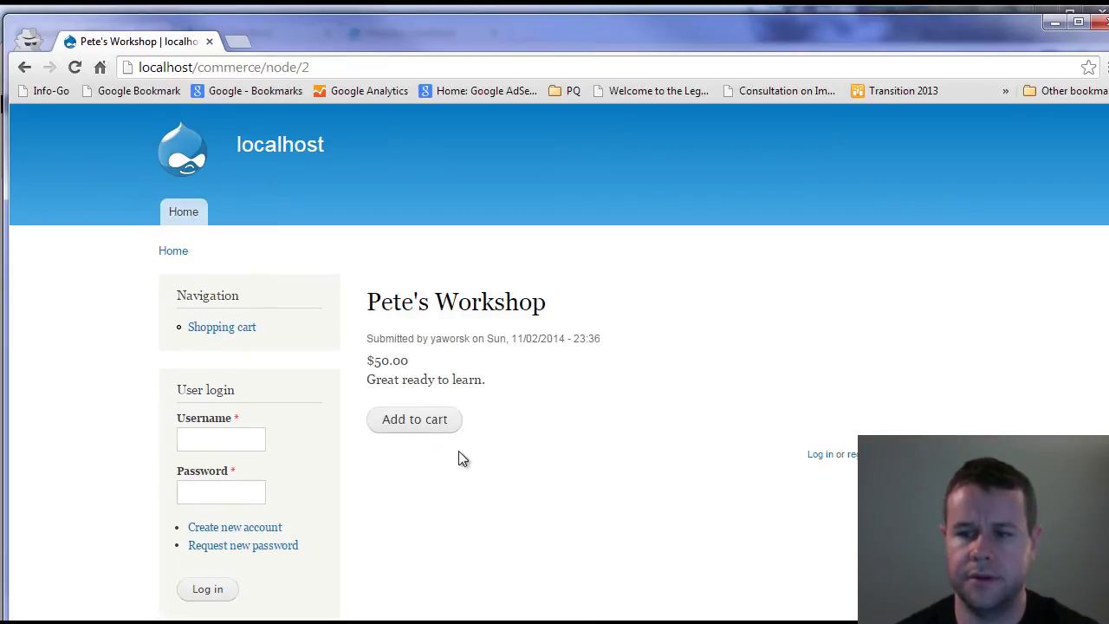
pyautogui.click(433, 431)
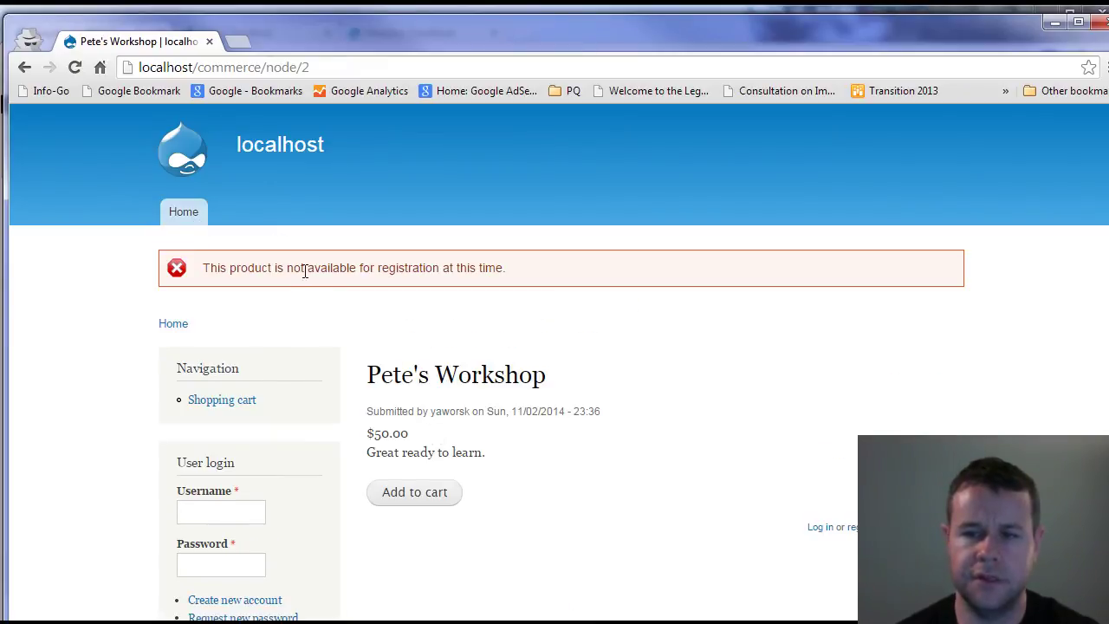
# - Refilter the admin permissions by 're' and save the registration permissions again
pyautogui.hotkey('alt', 'Tab')
pyautogui.scroll(-5, 665, 468)
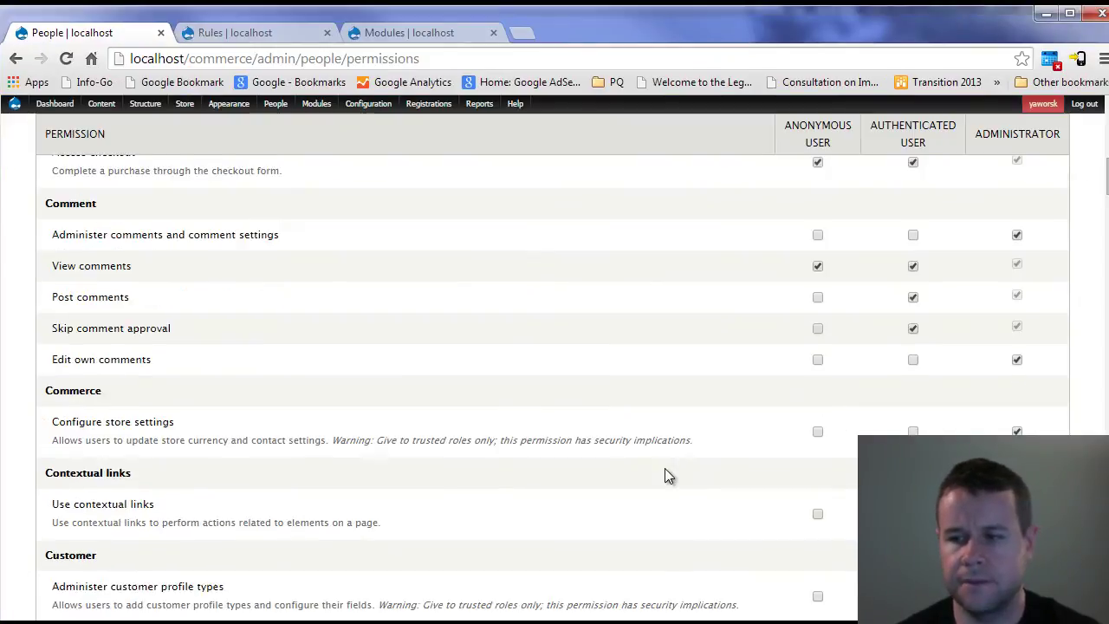
pyautogui.scroll(5, 337, 343)
pyautogui.write('re')
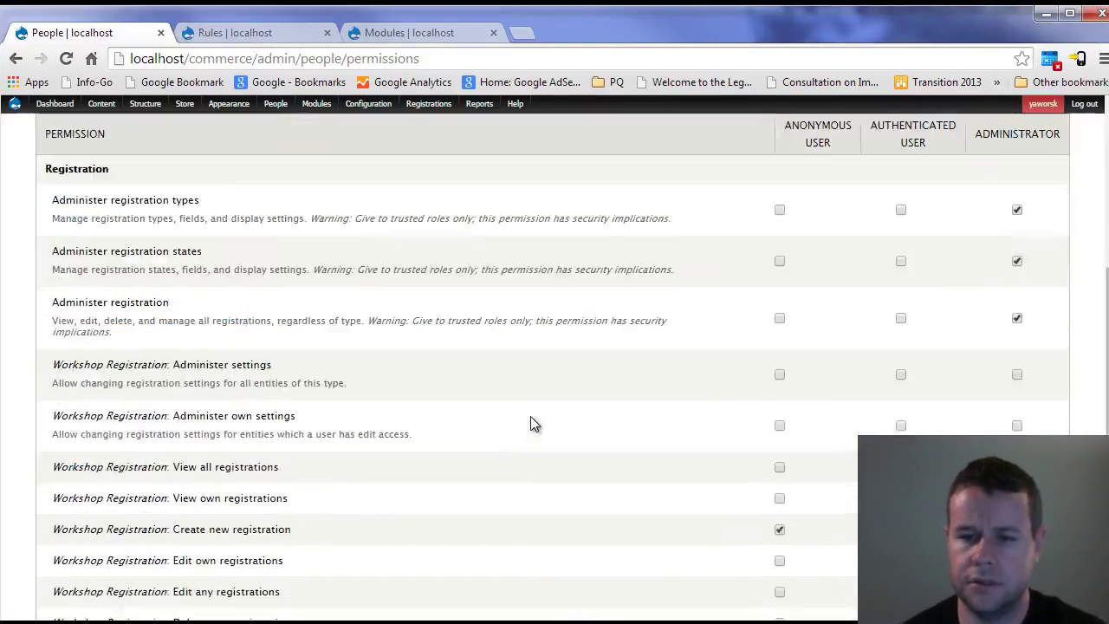
pyautogui.scroll(-6, 535, 421)
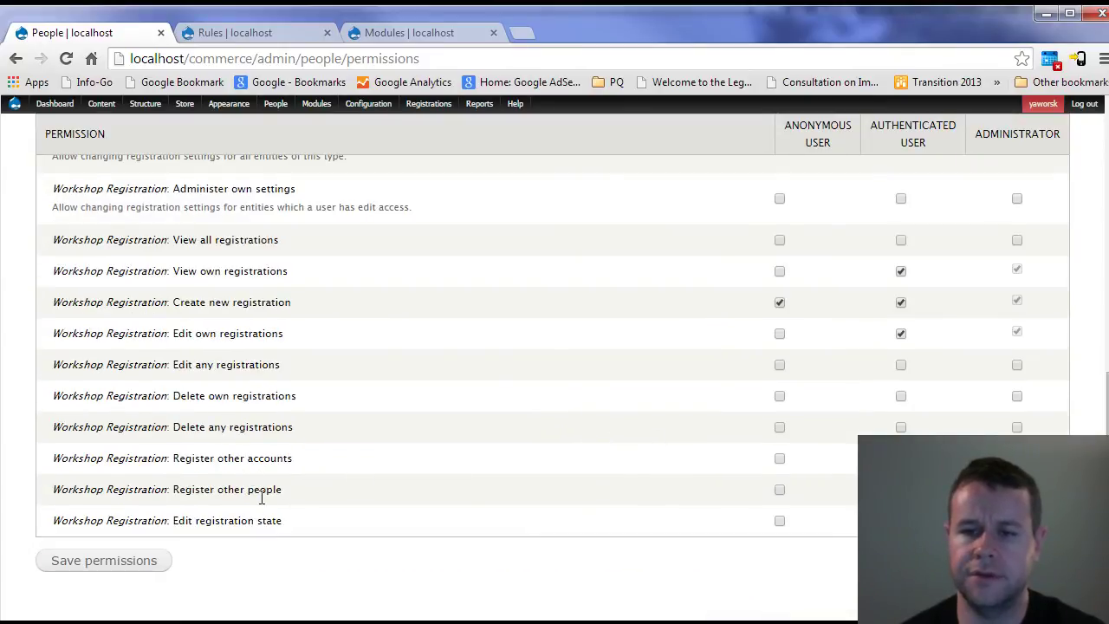
pyautogui.click(92, 560)
pyautogui.hotkey('alt', 'Tab')
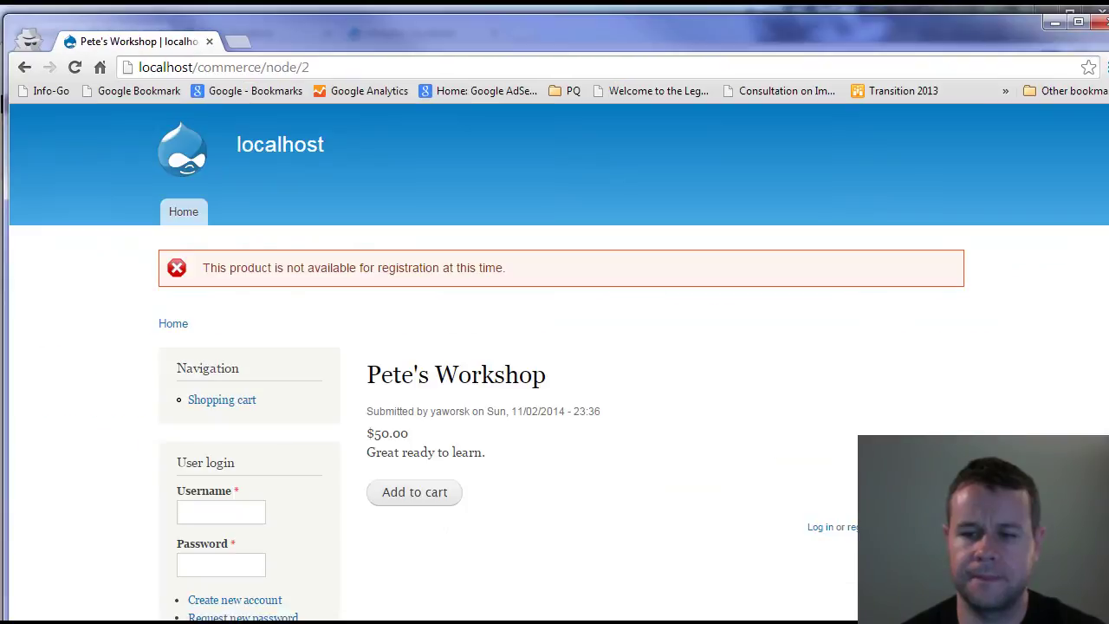
# - Add Pete's Workshop to the cart again and proceed to checkout
pyautogui.click(442, 500)
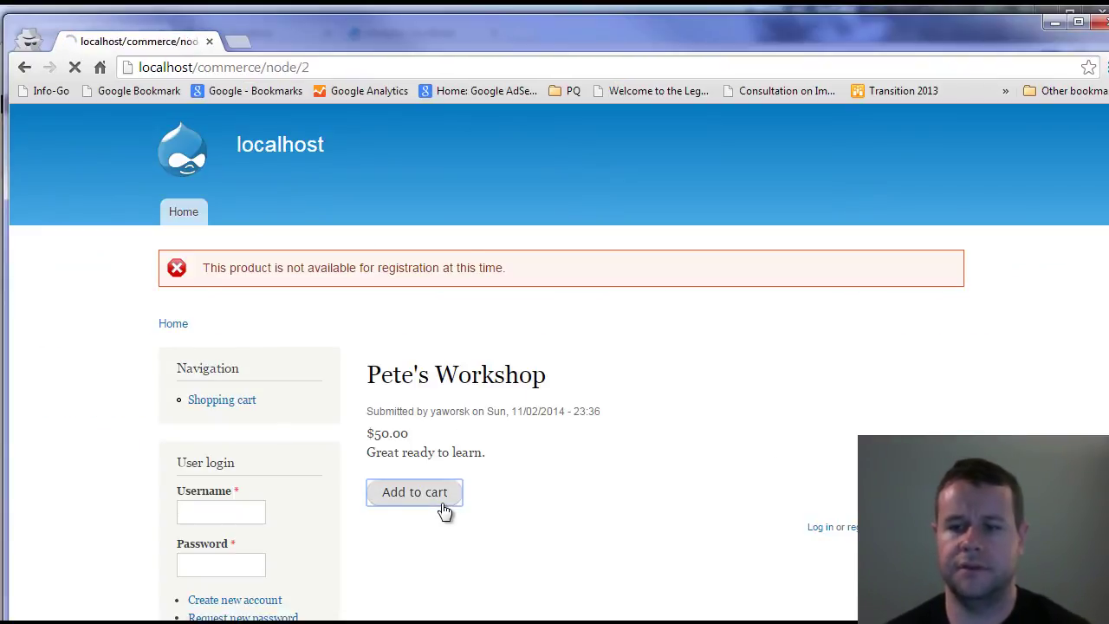
pyautogui.click(416, 270)
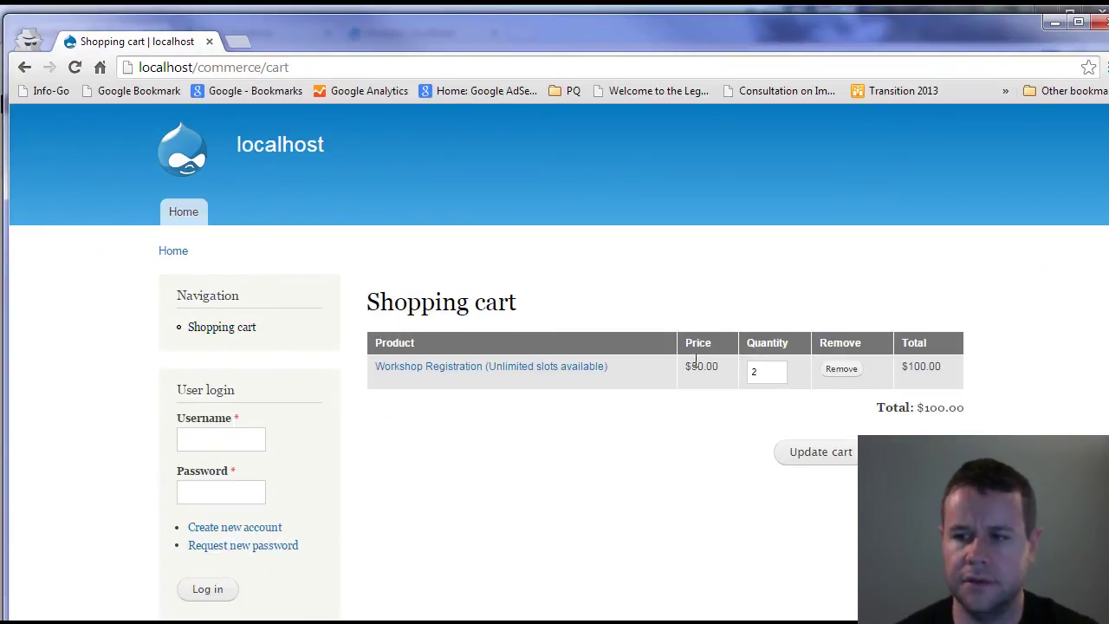
pyautogui.click(896, 451)
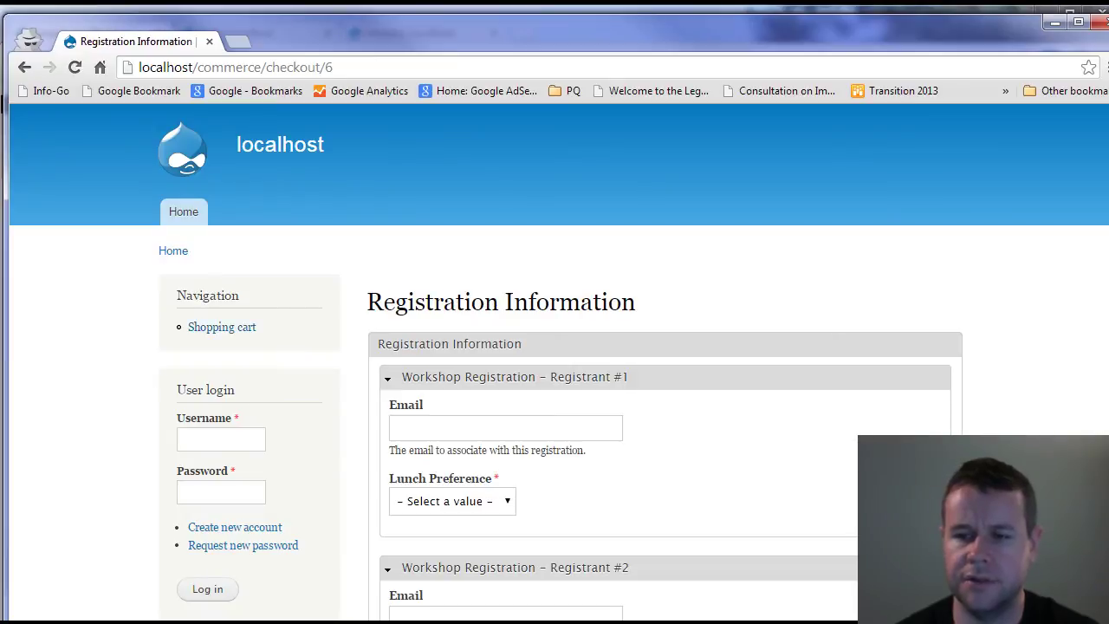
# - Give registrant one an e-mail and Vegetarian lunch, registrant two an e-mail and No preference, then continue
pyautogui.scroll(-2, 503, 470)
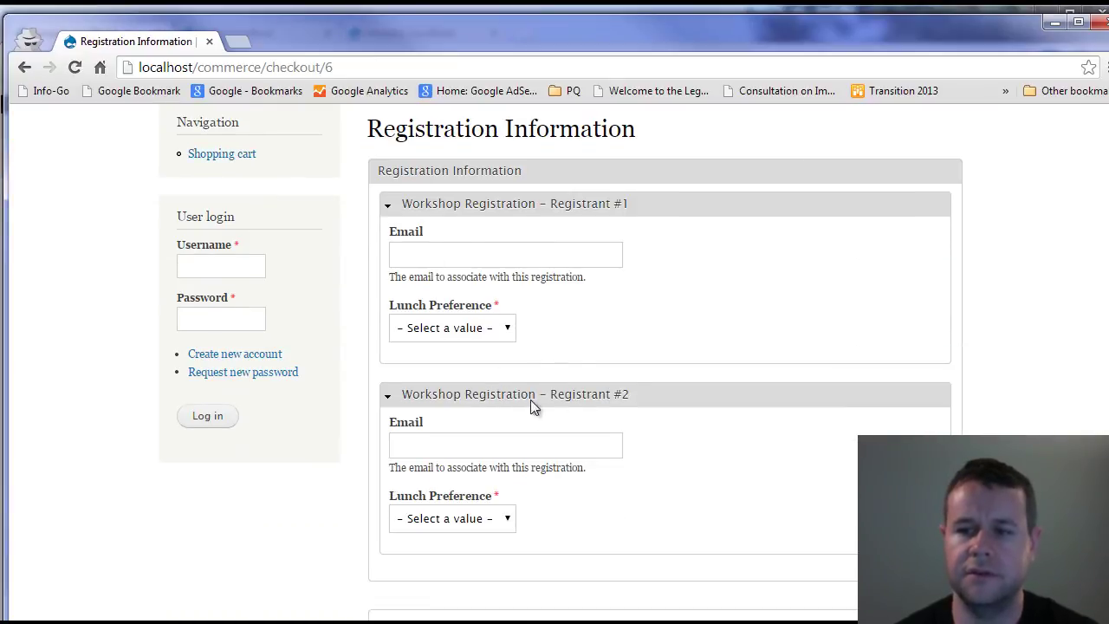
pyautogui.click(456, 255)
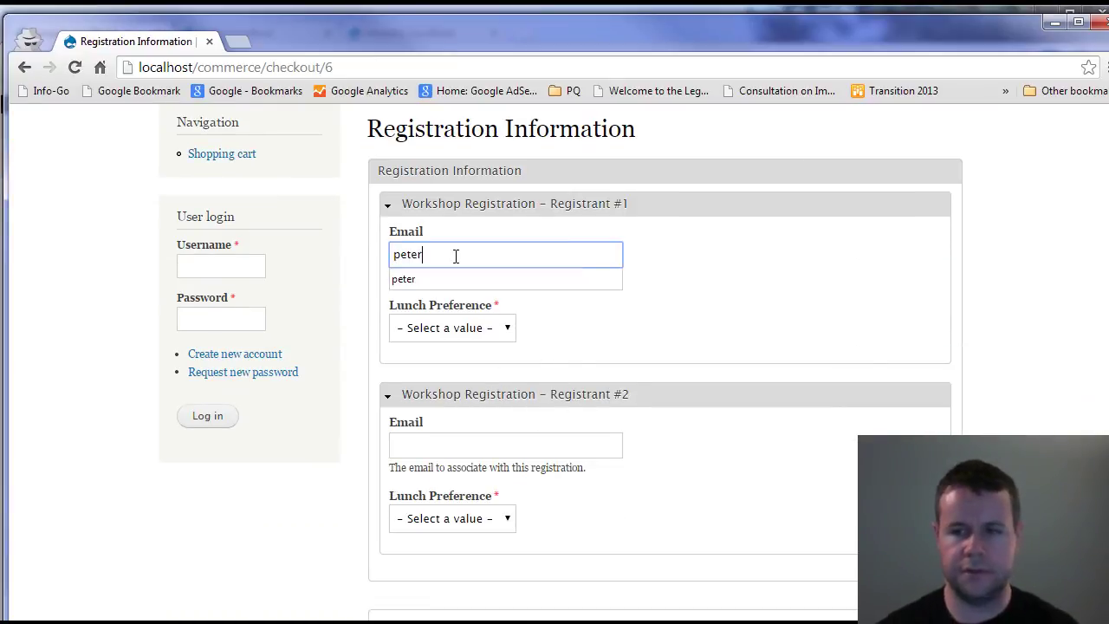
pyautogui.press('Tab')
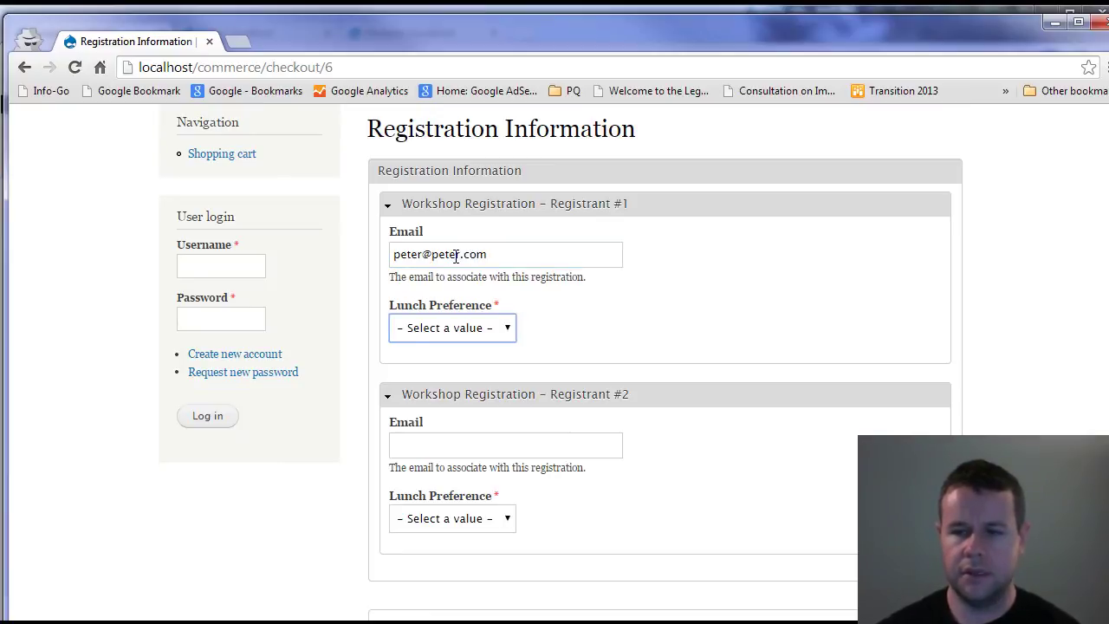
pyautogui.press('Down')
pyautogui.press('Tab')
pyautogui.press('Tab')
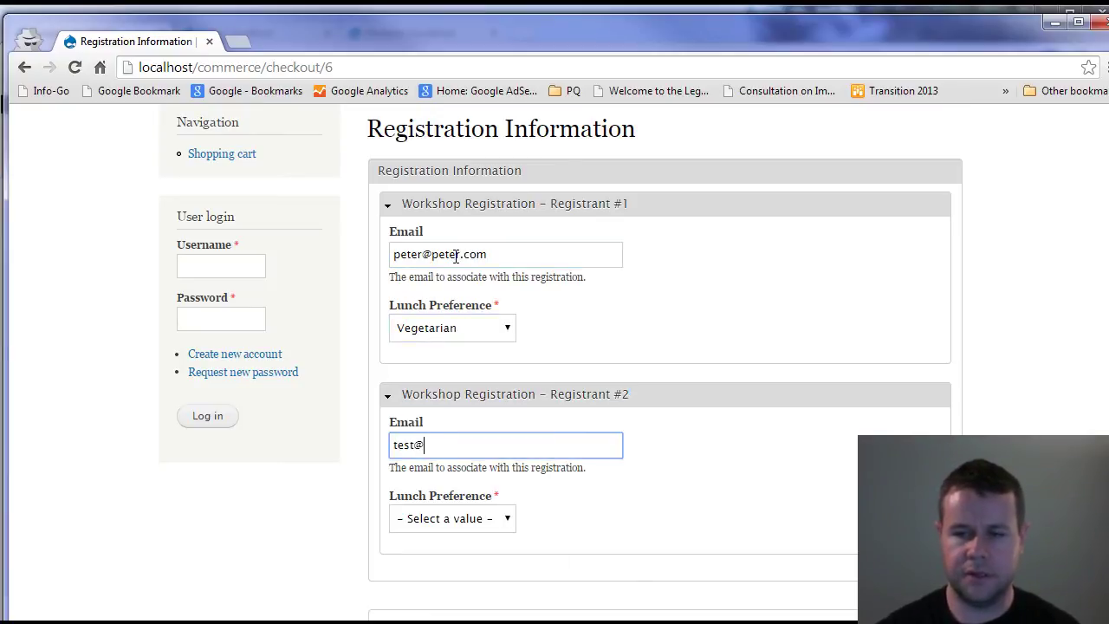
pyautogui.write('test@test.com')
pyautogui.press('Tab')
pyautogui.press('Down')
pyautogui.press('Down')
pyautogui.scroll(-3, 563, 415)
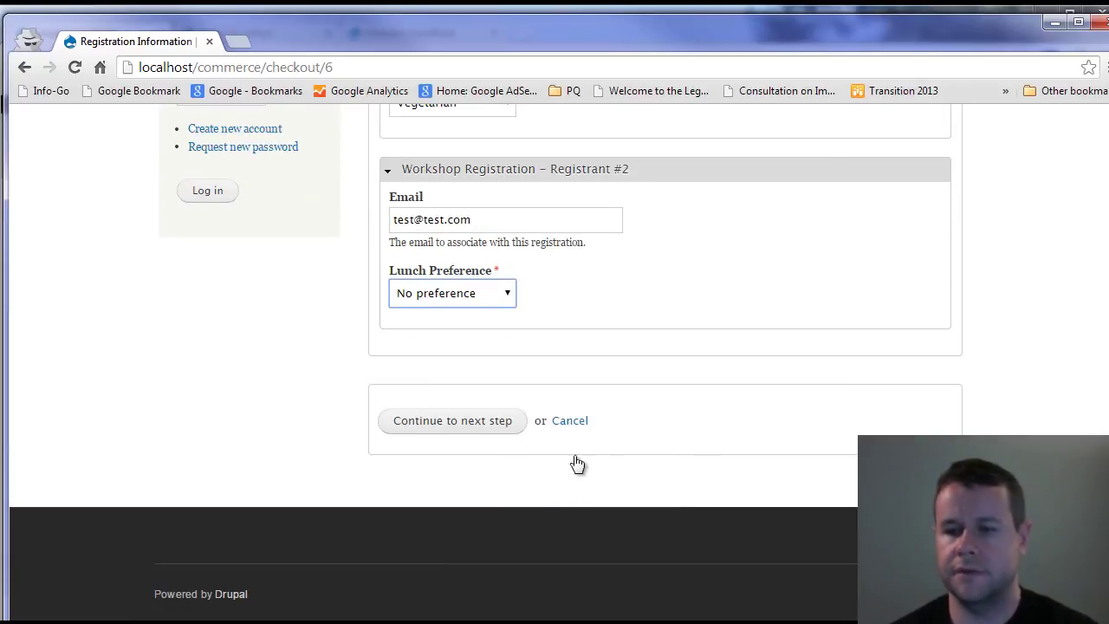
pyautogui.click(492, 422)
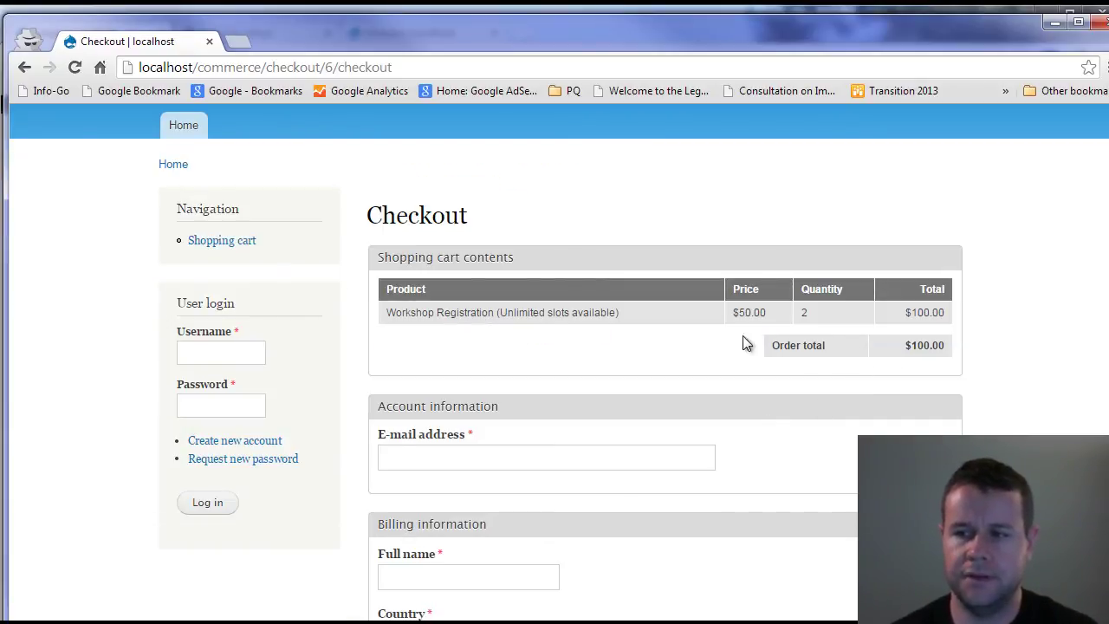
# - Enter the account e-mail and full name, with 'test' as Address 1, postal code and city
pyautogui.scroll(-2, 641, 433)
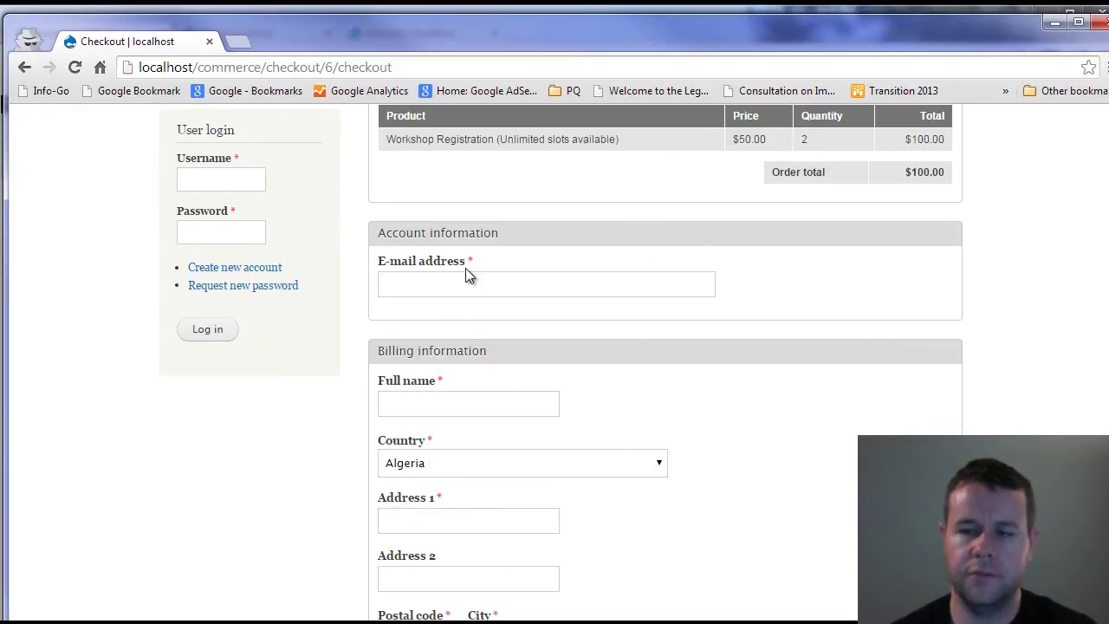
pyautogui.click(441, 286)
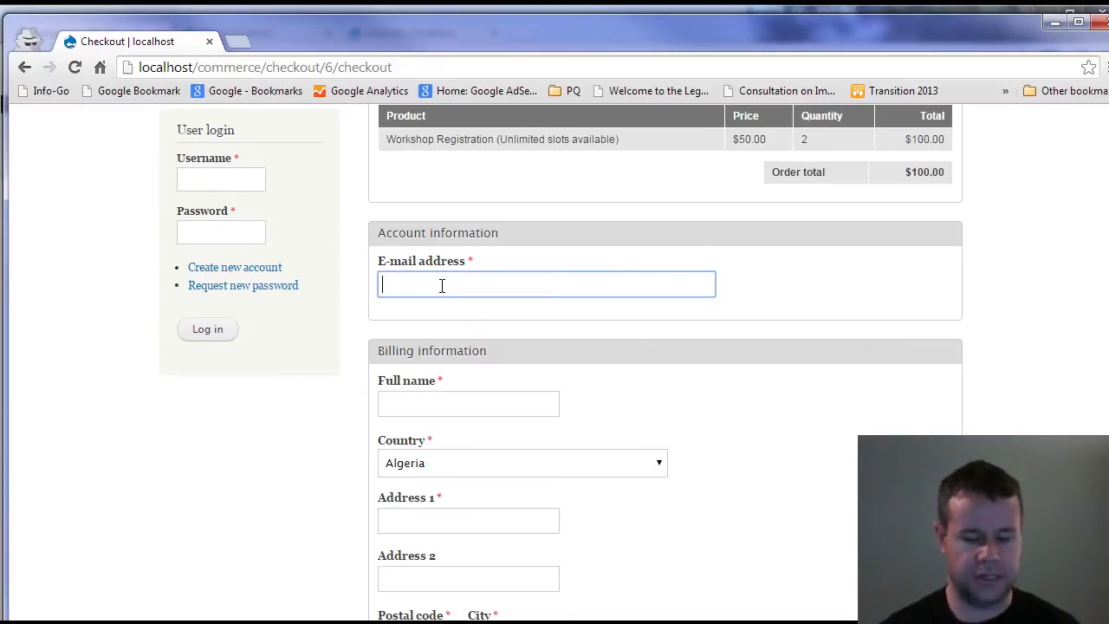
pyautogui.write('peter@test.com')
pyautogui.press('Tab')
pyautogui.write('pete')
pyautogui.click(777, 325)
pyautogui.scroll(-1, 540, 403)
pyautogui.click(485, 438)
pyautogui.write('test')
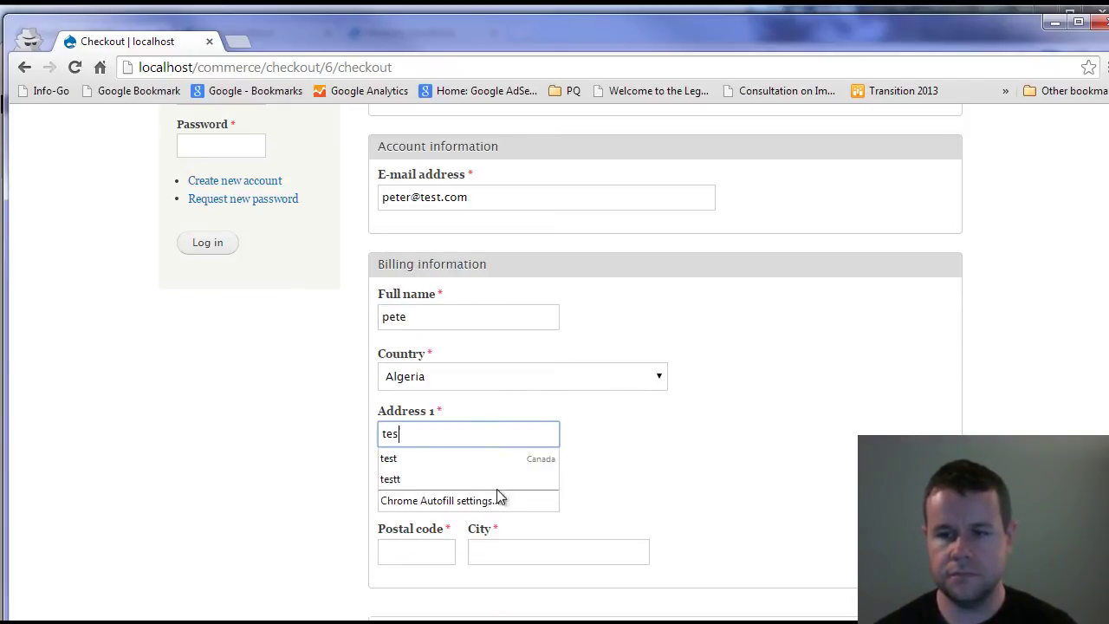
pyautogui.scroll(-1, 614, 470)
pyautogui.click(415, 465)
pyautogui.write('test')
pyautogui.click(554, 472)
pyautogui.write('test')
pyautogui.click(478, 581)
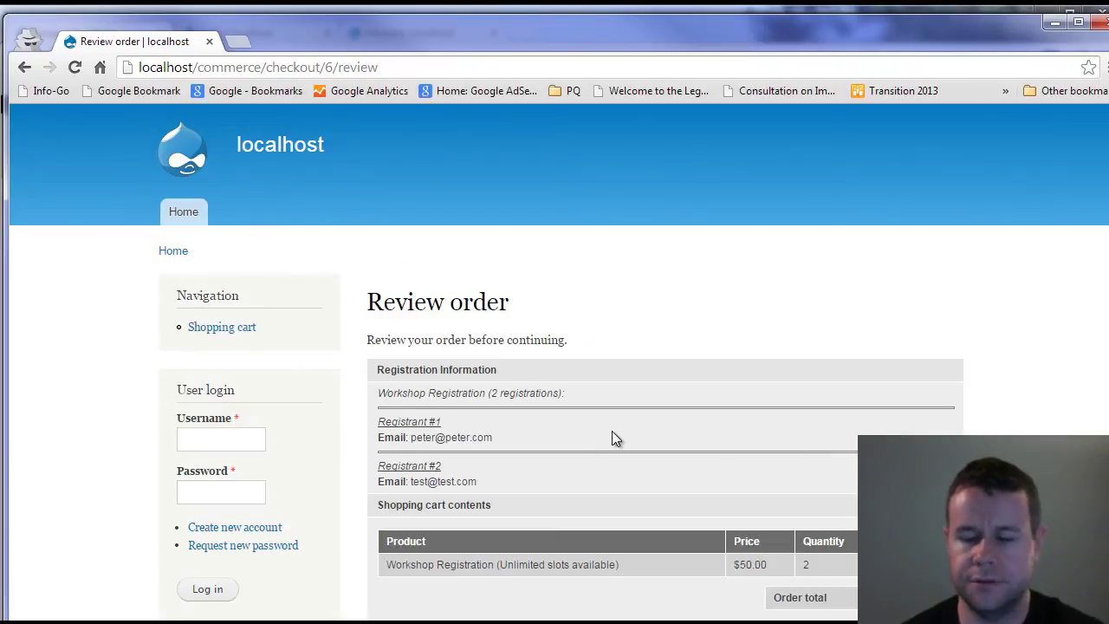
# - Enter 'test' as the payment name and submit the order
pyautogui.scroll(-3, 613, 431)
pyautogui.scroll(-2, 706, 440)
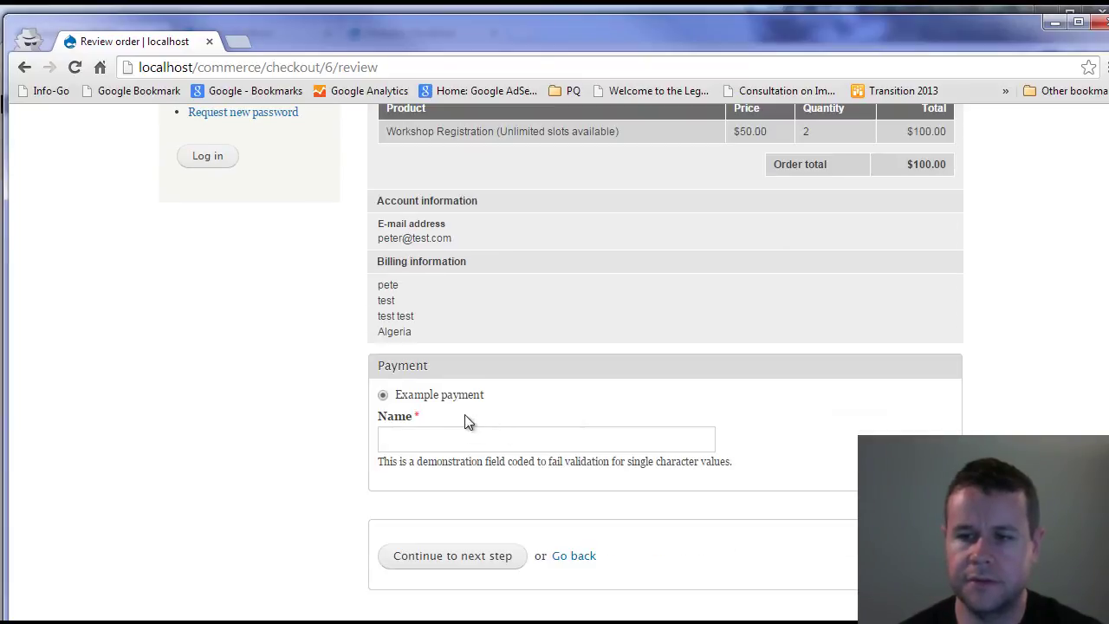
pyautogui.click(433, 438)
pyautogui.write('test')
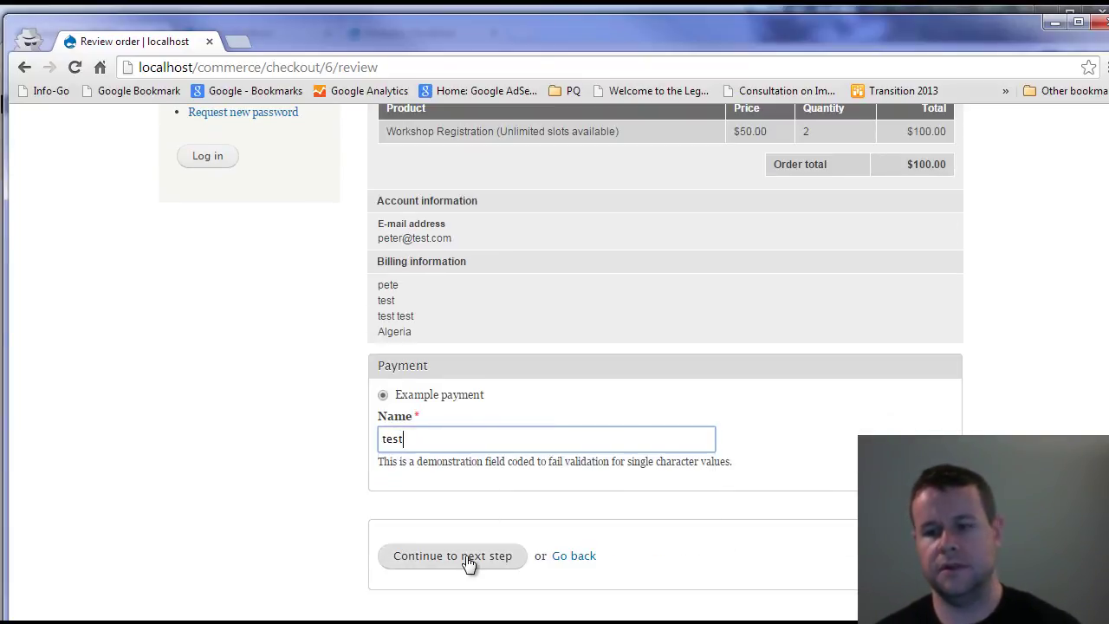
pyautogui.click(466, 560)
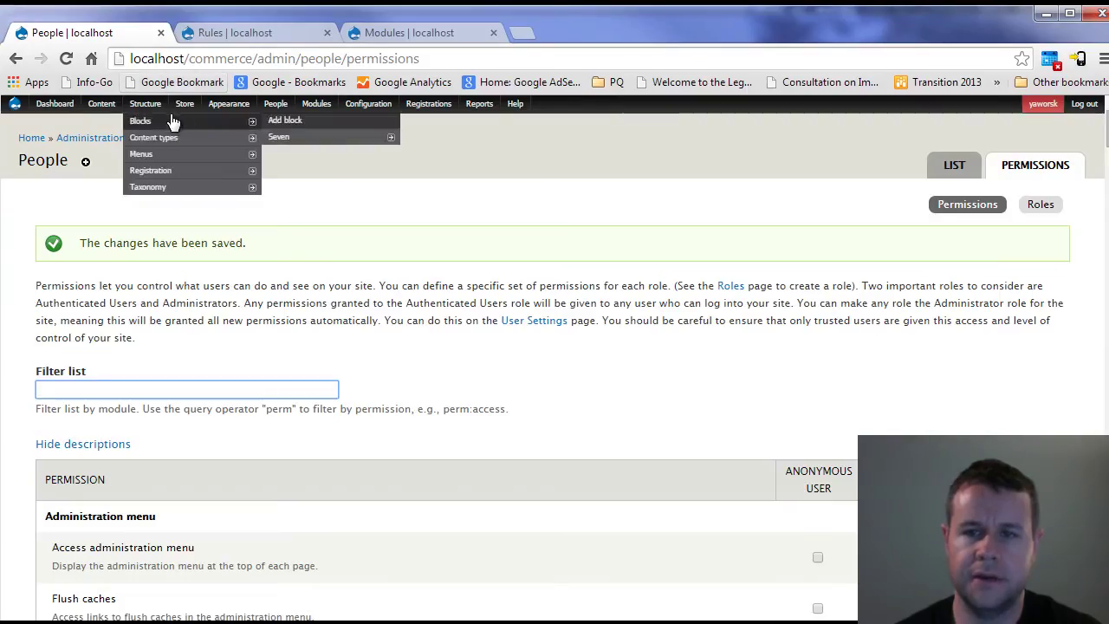
# - Change order 6's status to Completed and save the order
pyautogui.moveTo(186, 137)
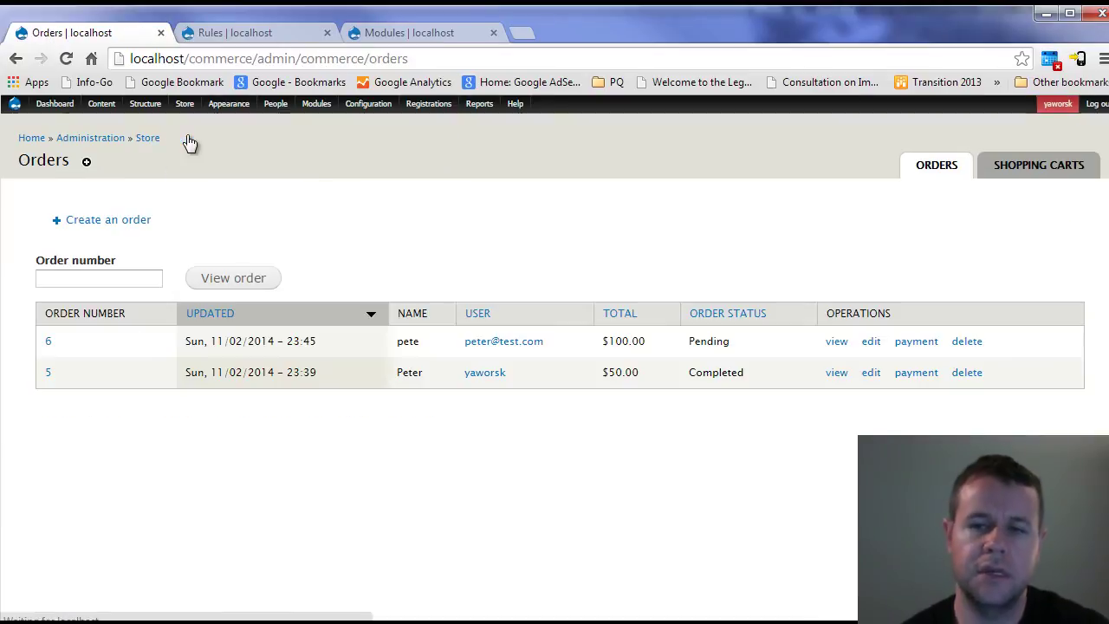
pyautogui.click(869, 344)
pyautogui.scroll(-4, 286, 524)
pyautogui.scroll(-1, 286, 524)
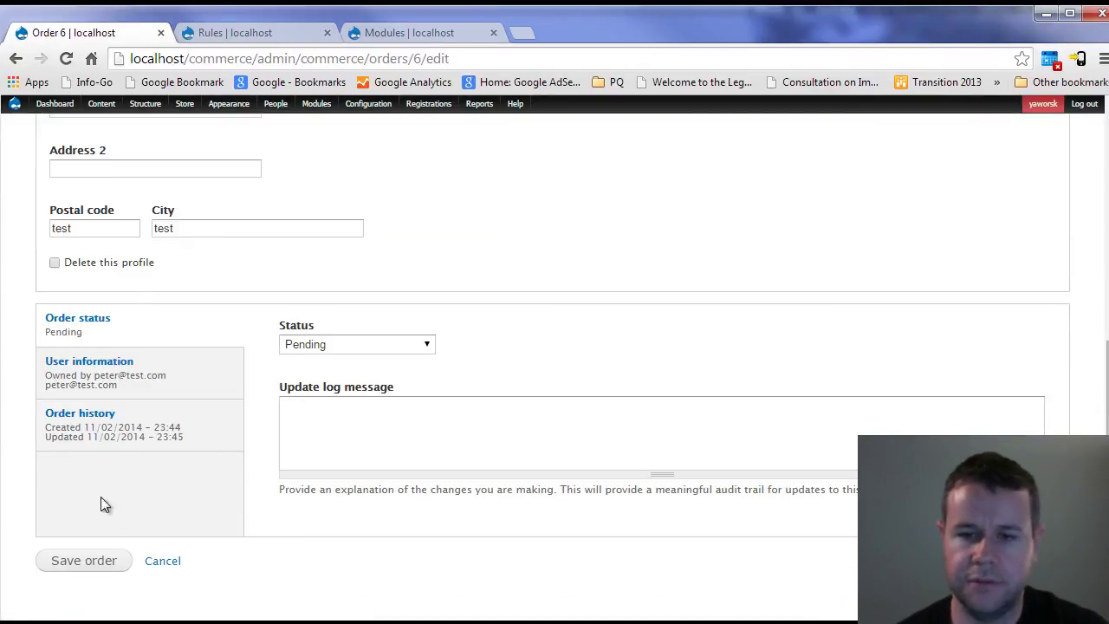
pyautogui.click(281, 344)
pyautogui.click(319, 543)
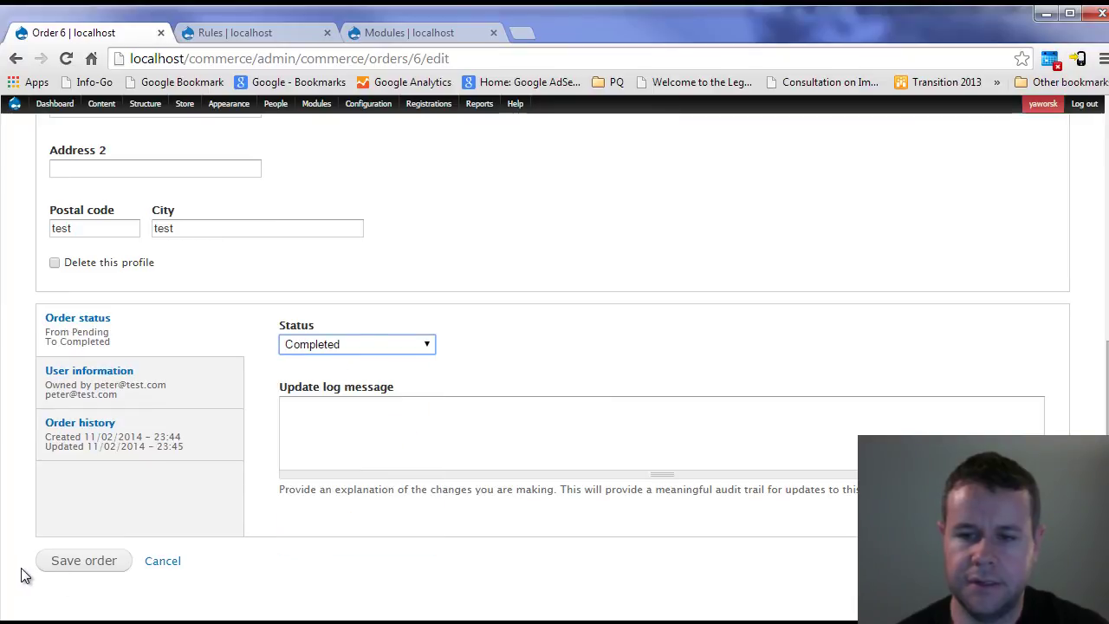
pyautogui.click(58, 565)
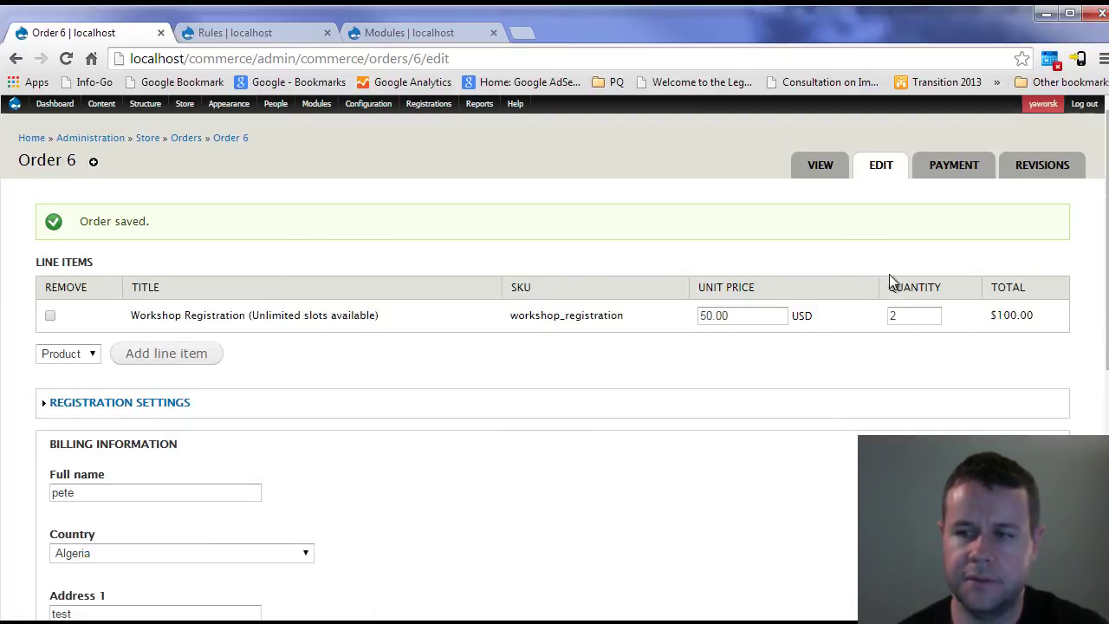
# - Confirm order 6's $100.00 payment and two registrations, then go to the content list
pyautogui.click(952, 169)
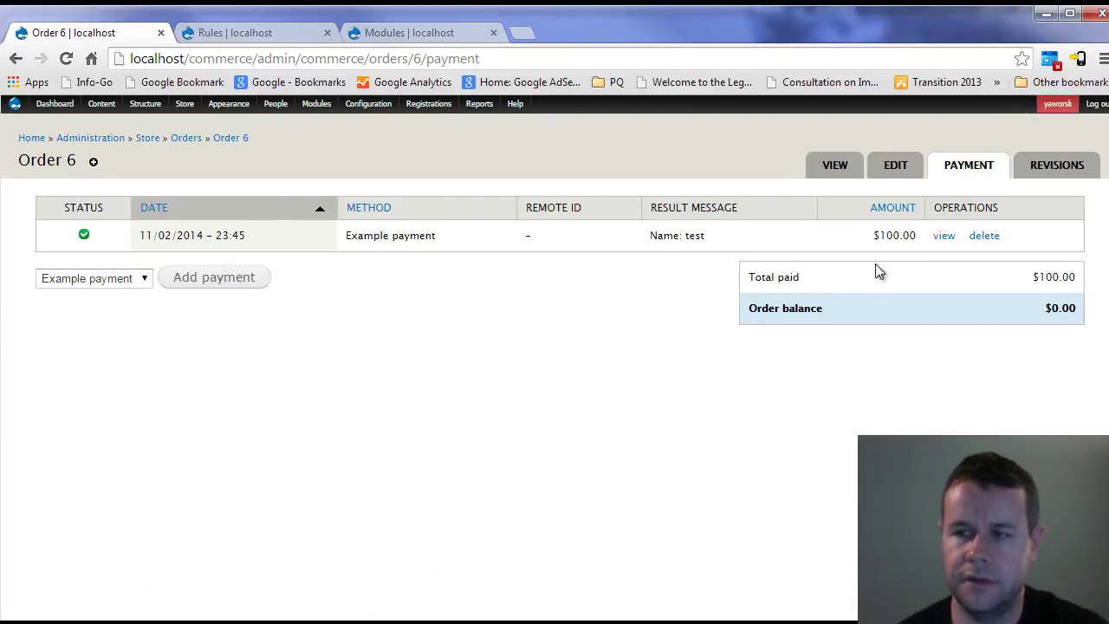
pyautogui.click(831, 171)
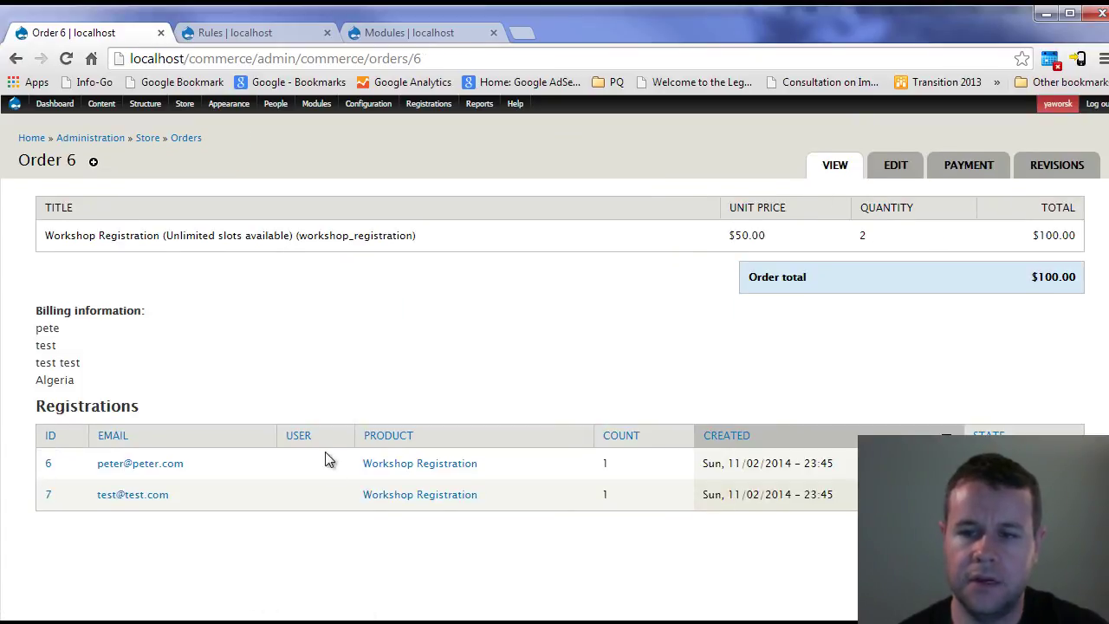
pyautogui.click(104, 105)
# - Open Pete's Workshop's Manage Registrations list showing 3 Complete registrations and 3 spaces filled
pyautogui.click(106, 469)
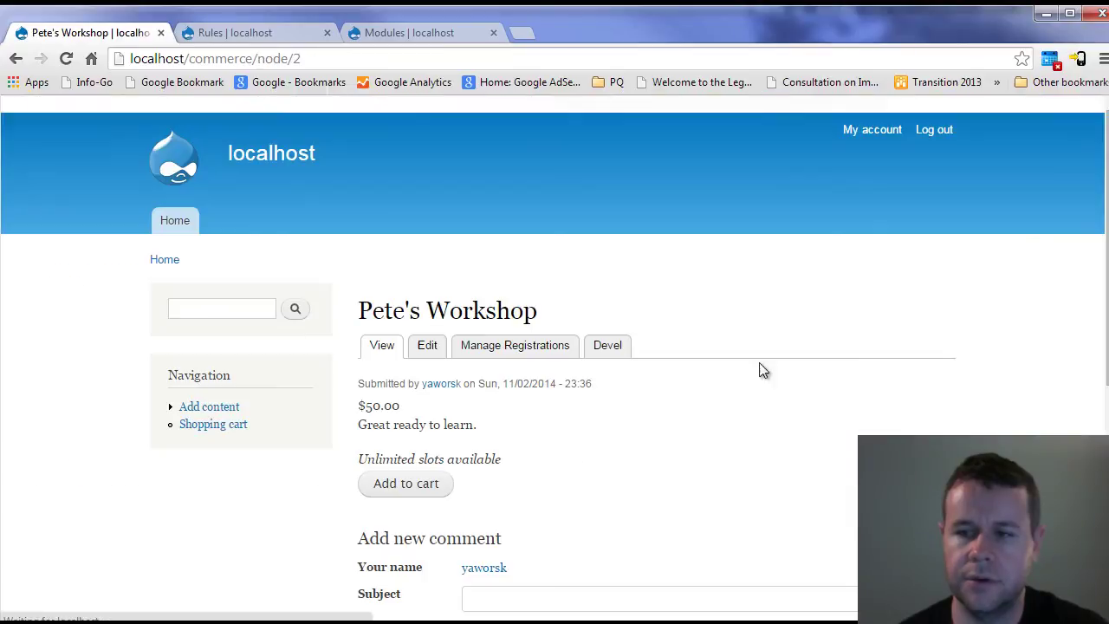
pyautogui.click(547, 354)
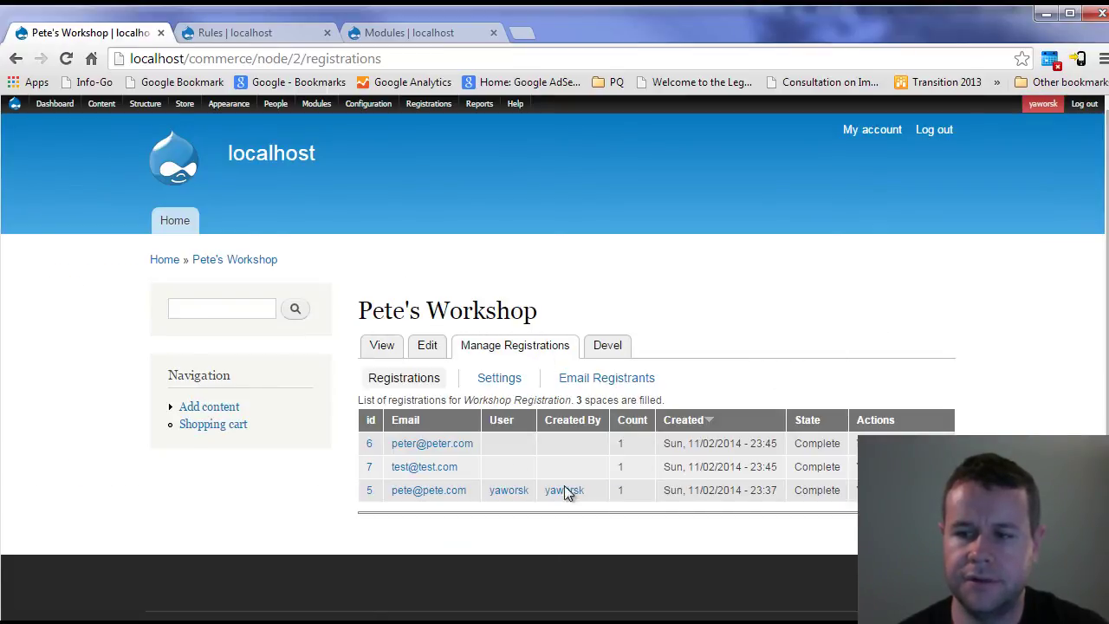